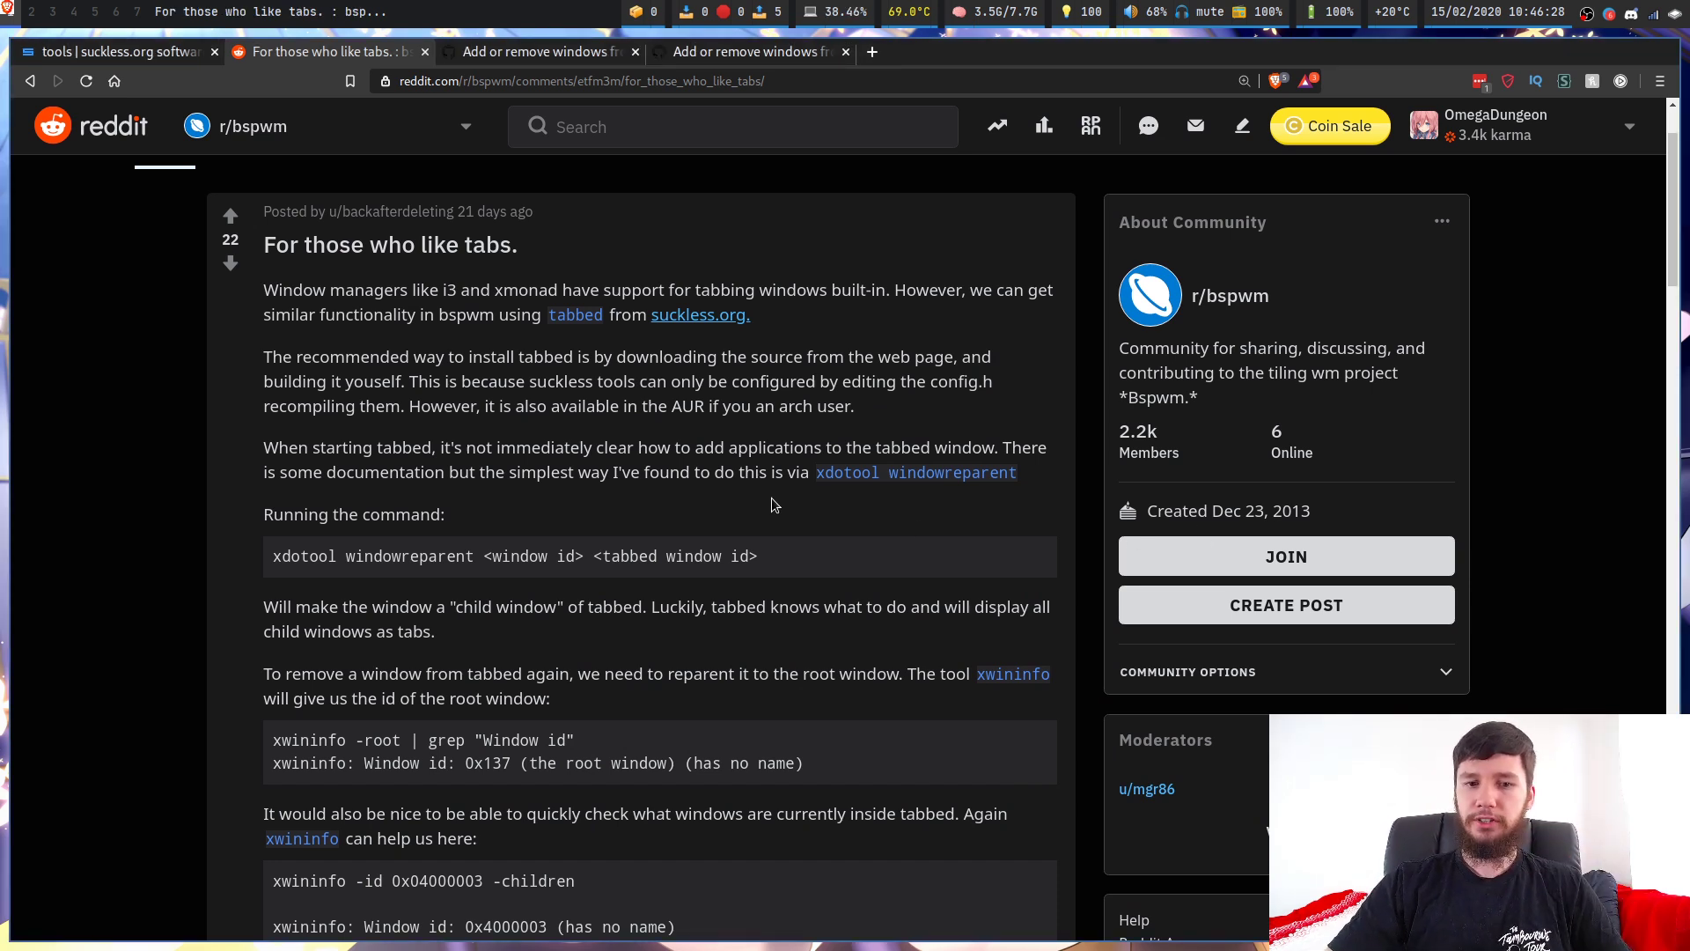
# - Glance at the original tabc.sh gist, then bring up the forked tabc.sh gist in Brave
pyautogui.click(515, 53)
pyautogui.scroll(7, 786, 378)
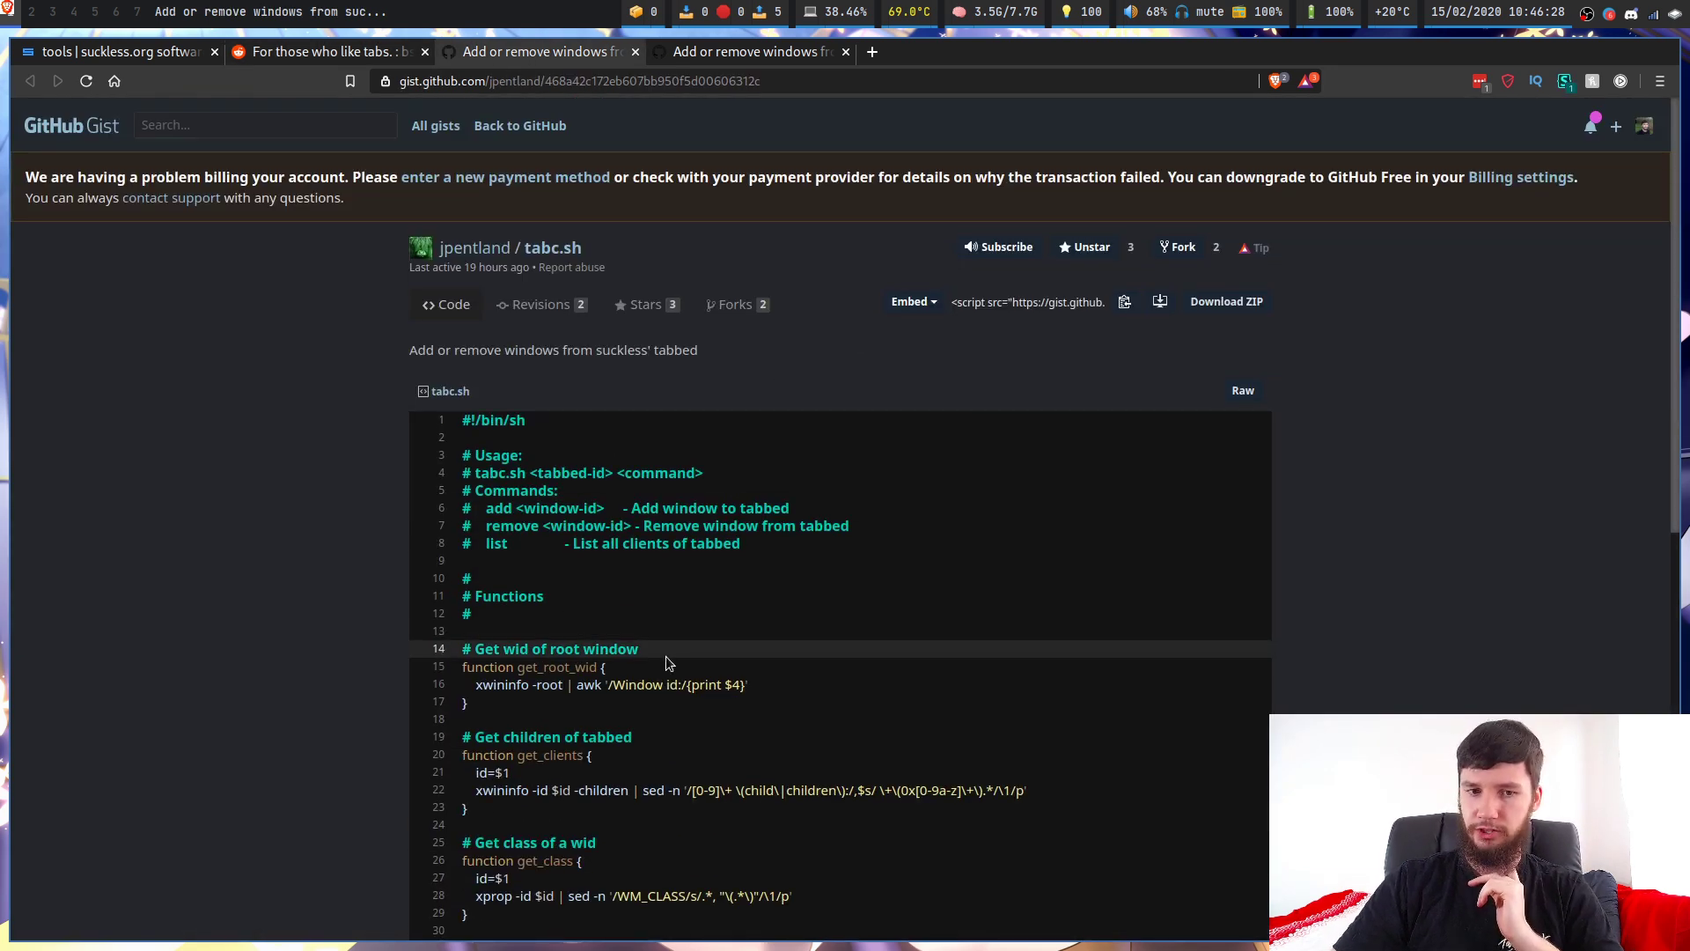
pyautogui.click(744, 51)
pyautogui.scroll(3, 747, 674)
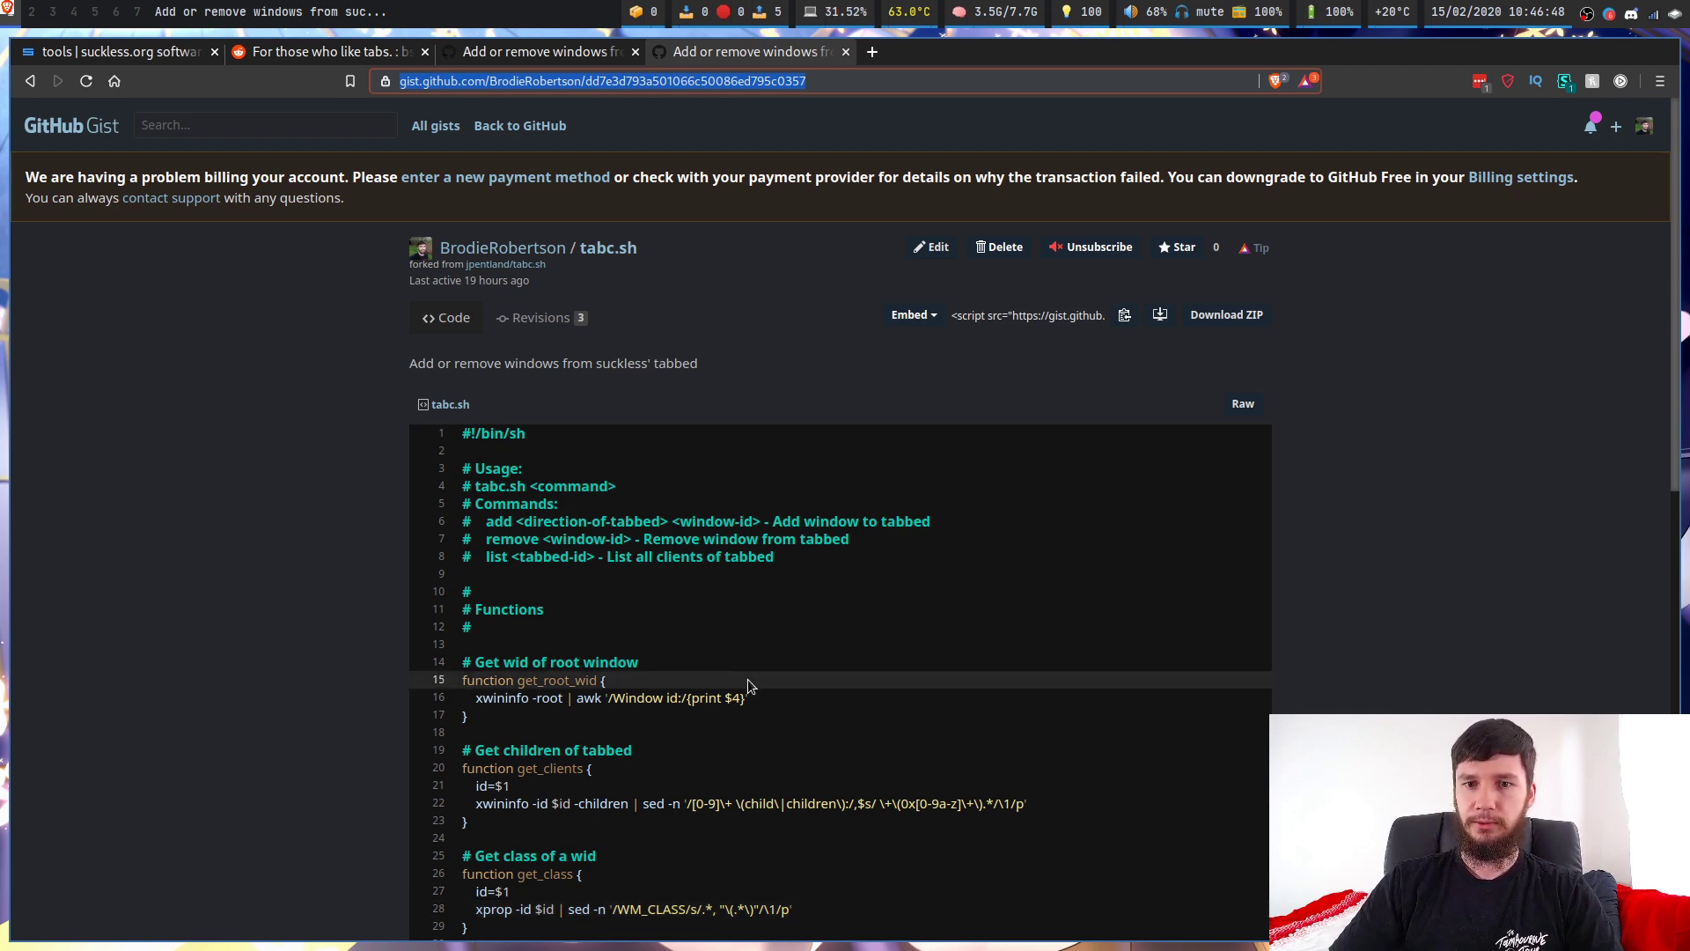
# - On desktop 2, launch an empty tabbed window from dmenu
pyautogui.press('super+2')
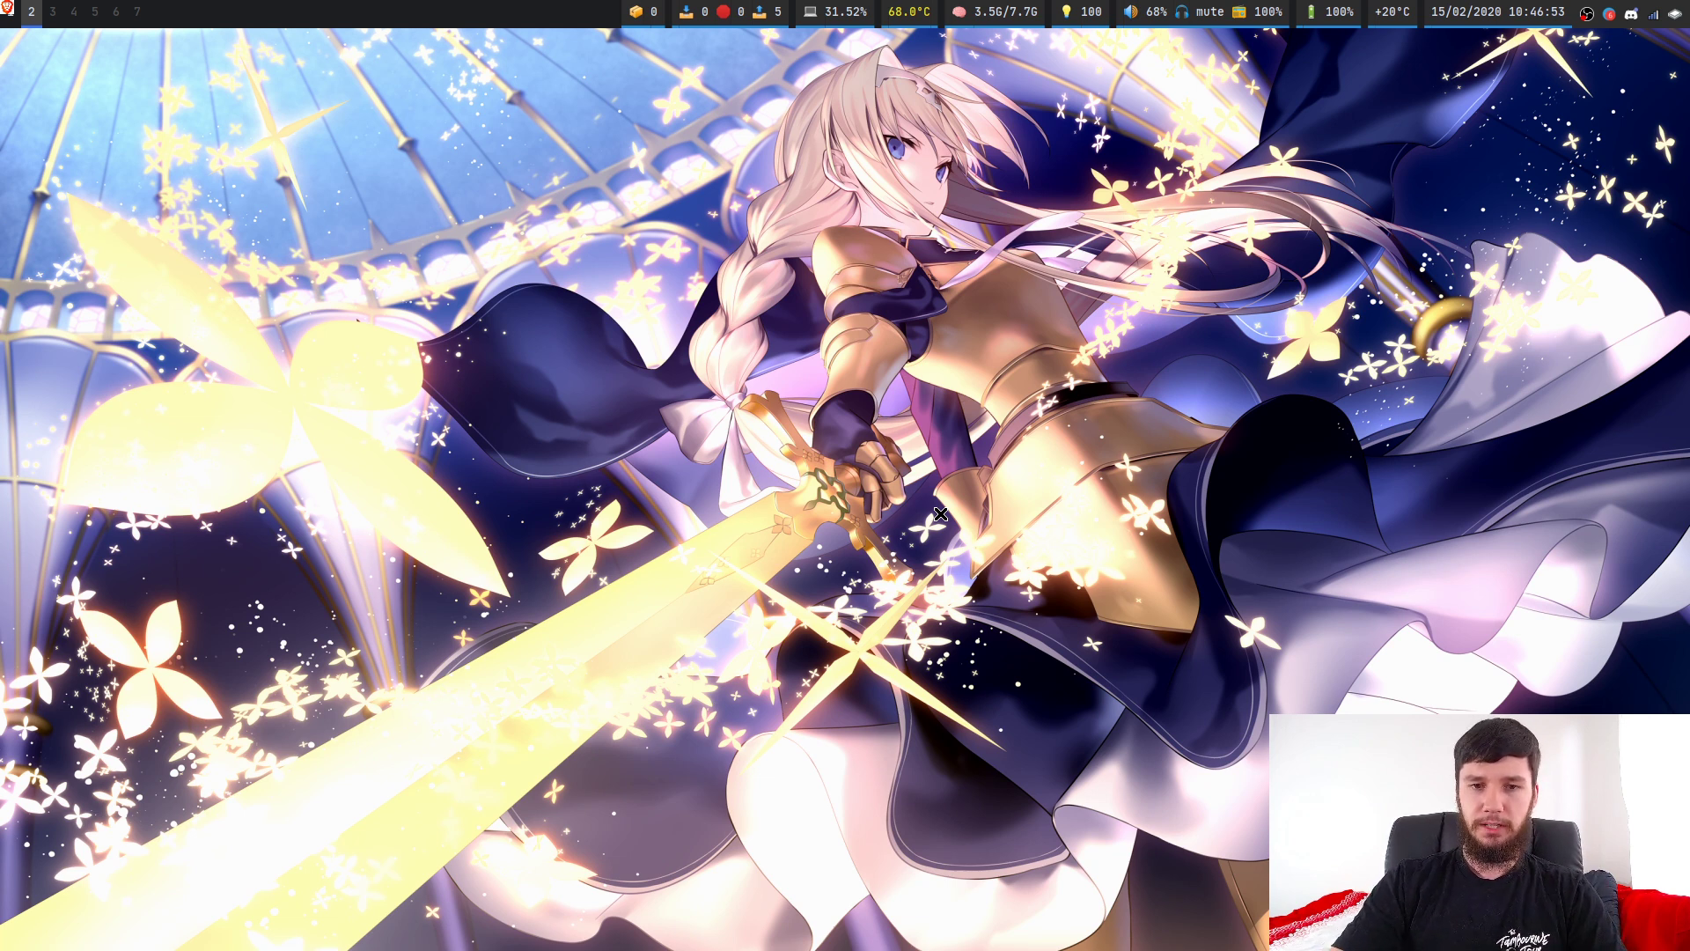
pyautogui.press('super+p')
pyautogui.write('tab')
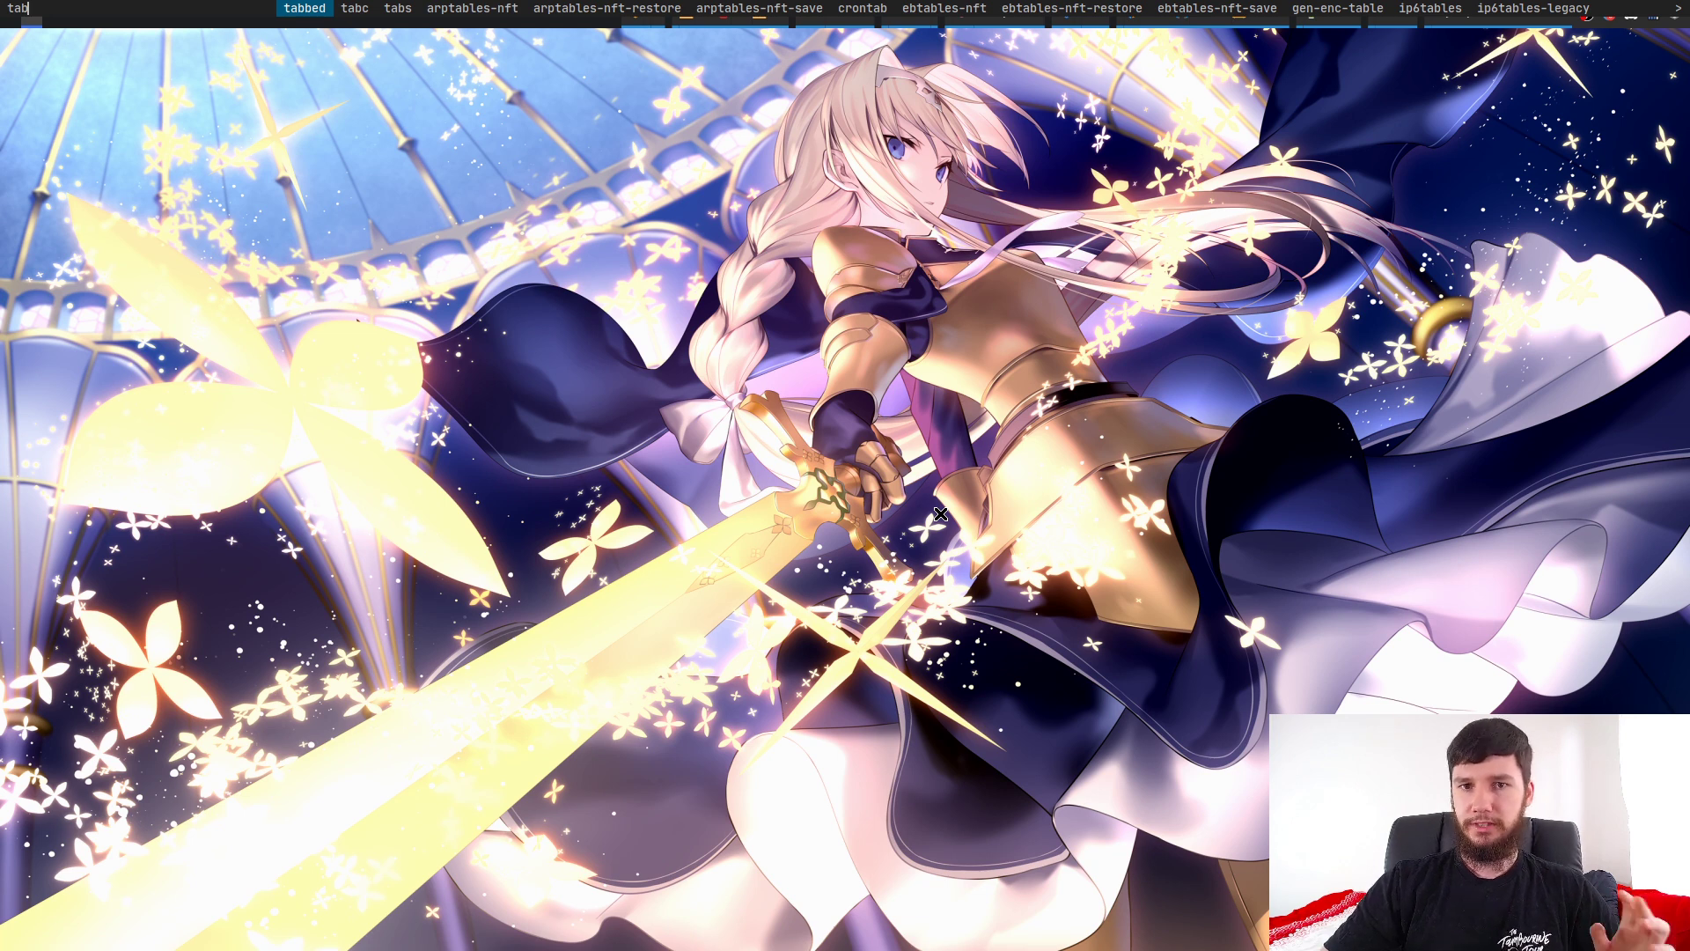
pyautogui.press('Return')
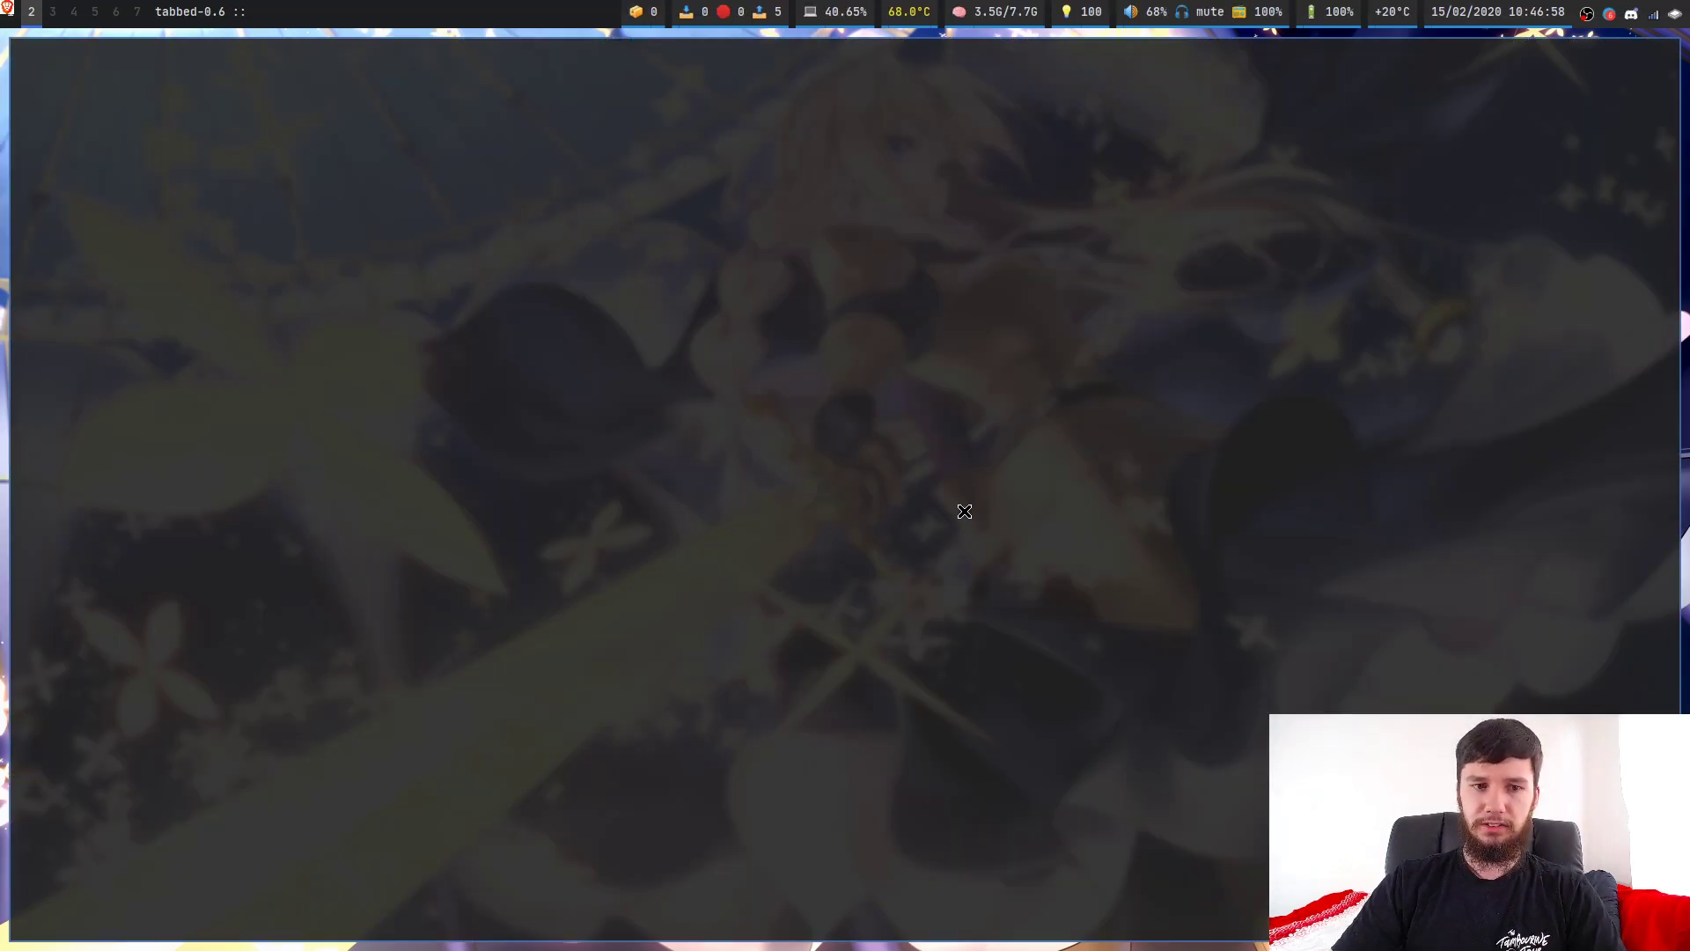
# - Open a new st terminal and add it into the tabbed window
pyautogui.press('super+Return')
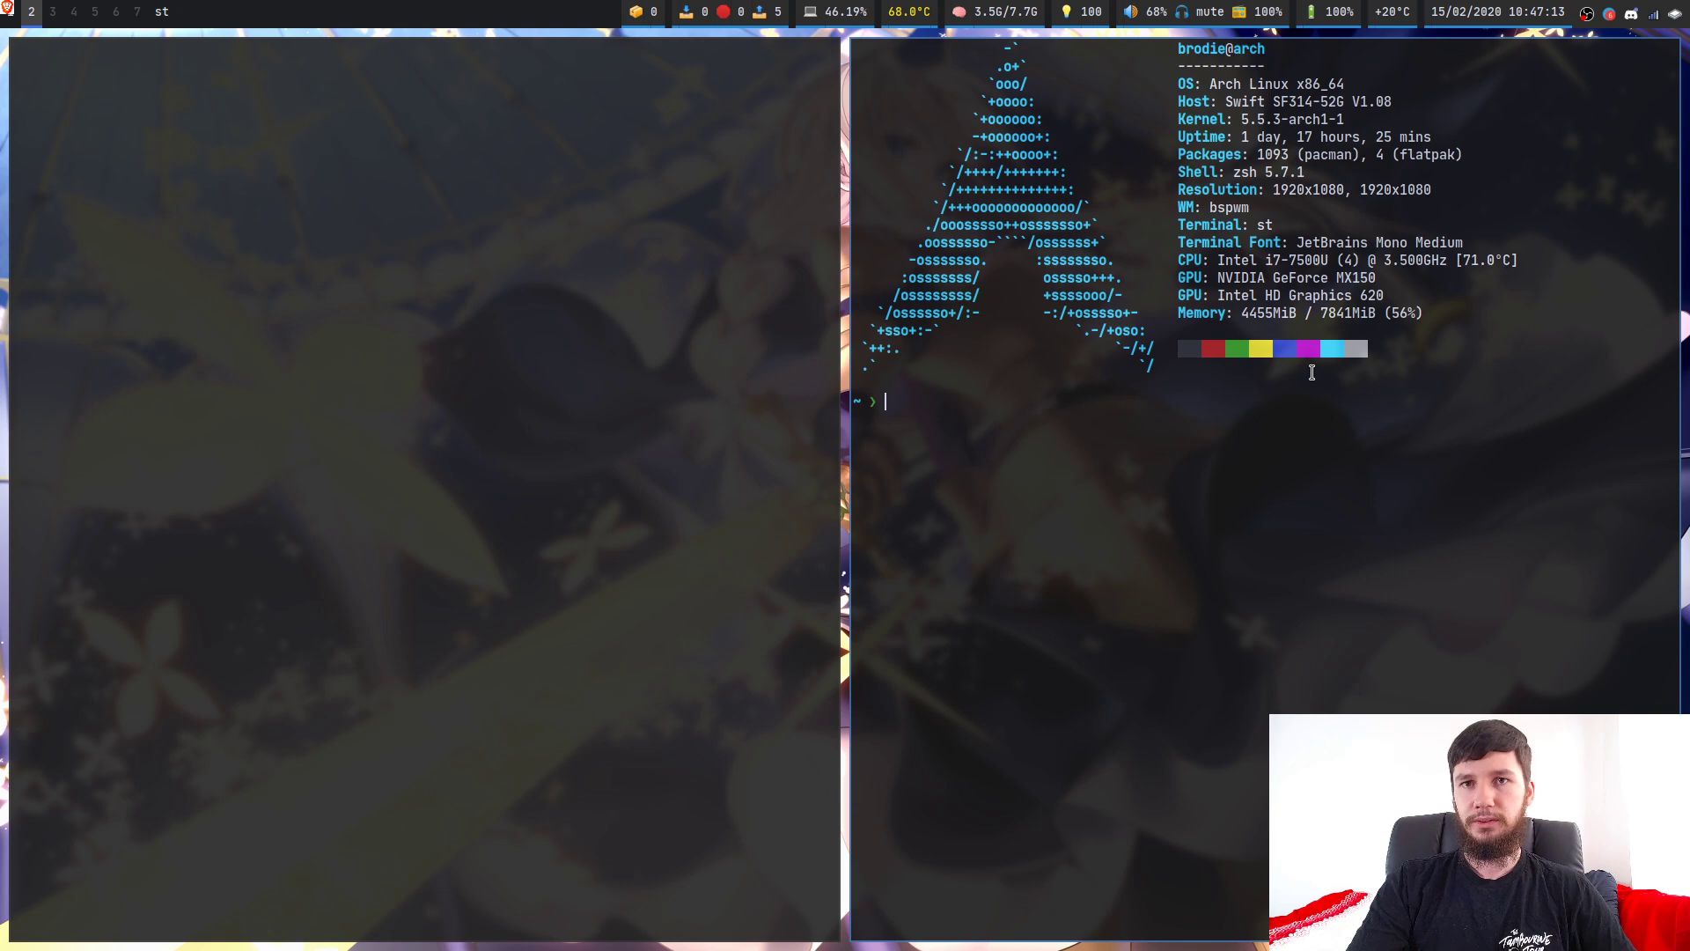
pyautogui.write('h')
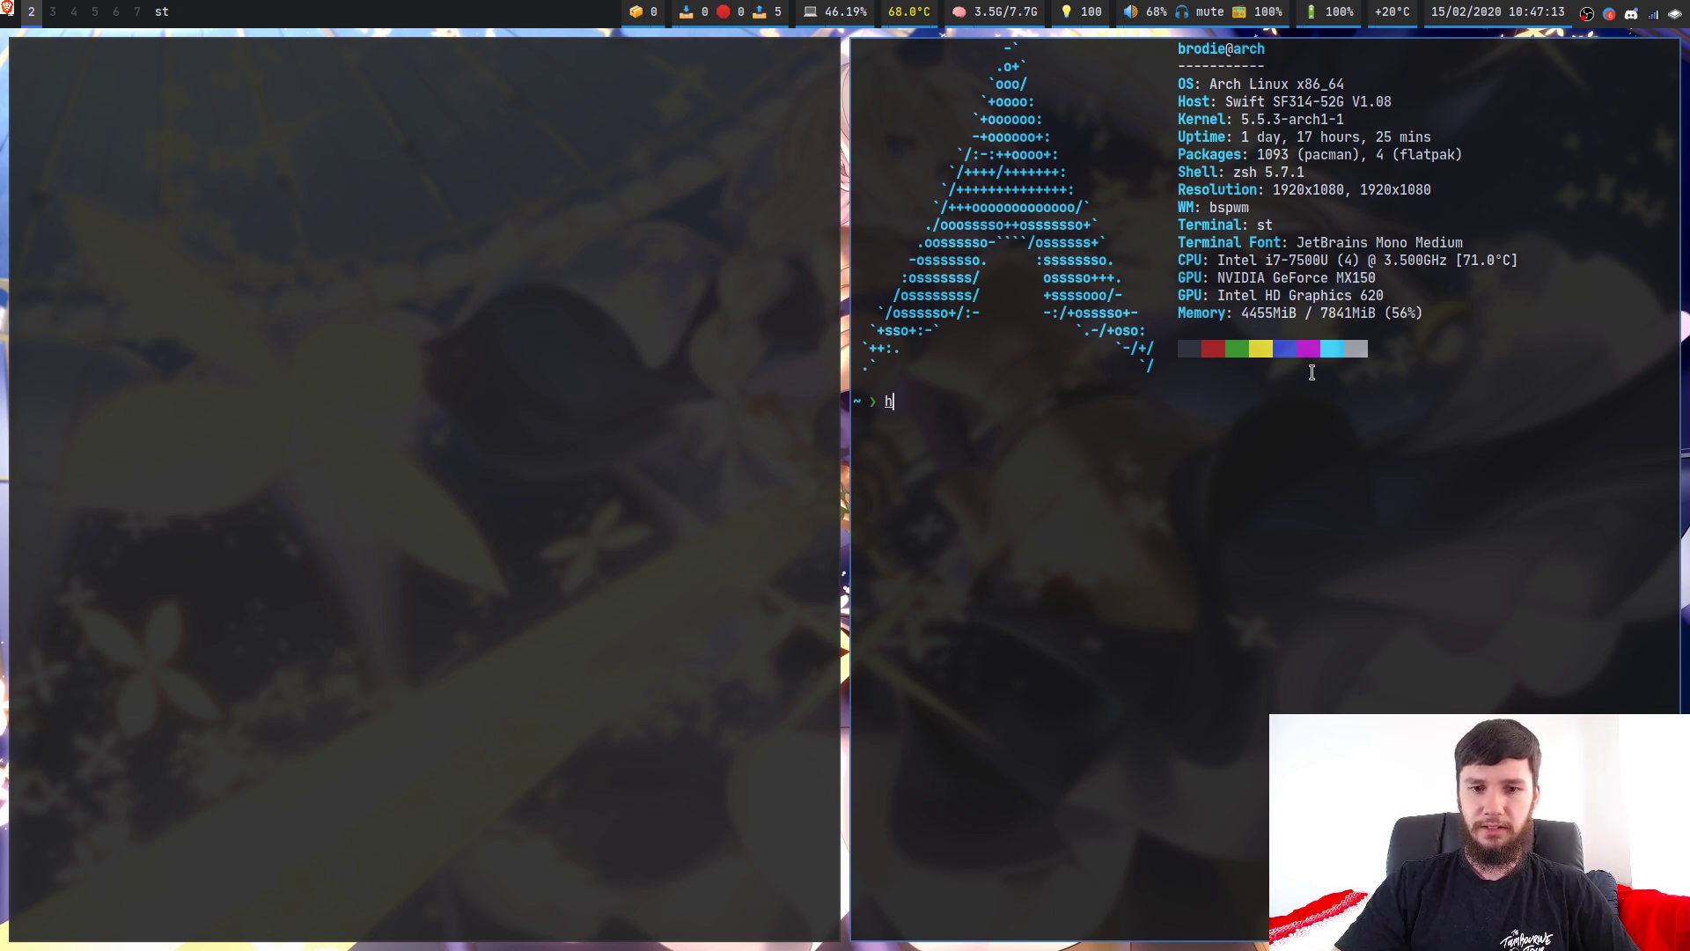
pyautogui.press('BackSpace')
pyautogui.press('super+m')
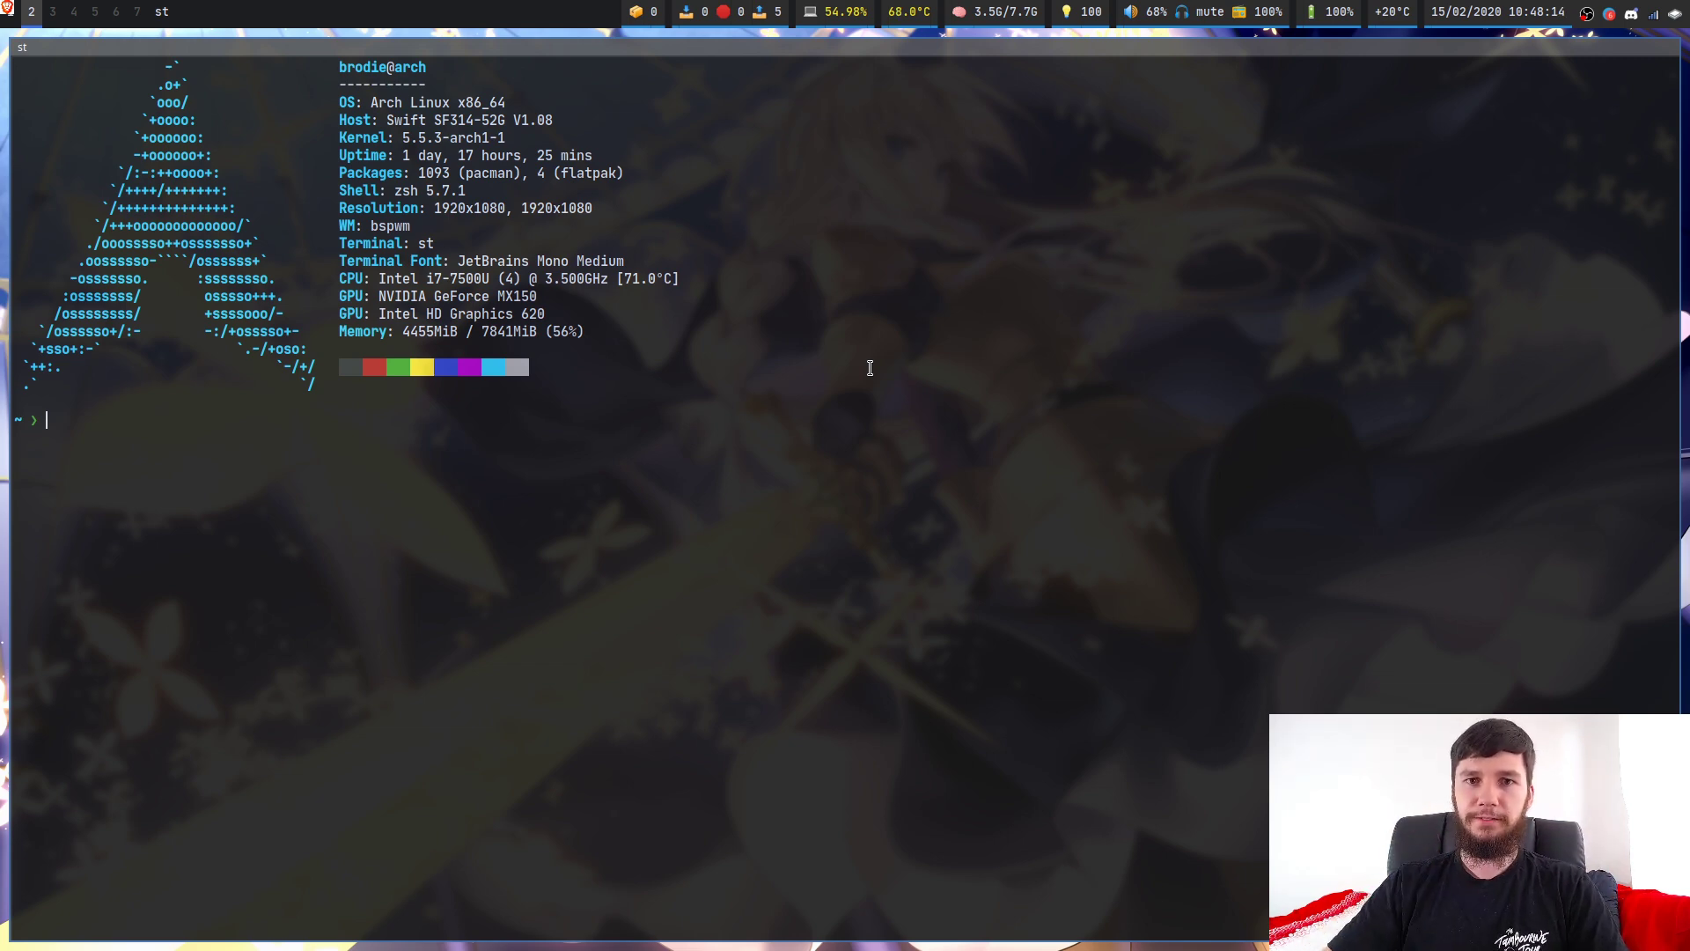
# - Return to Brave and show the suckless.org tabbed page
pyautogui.hotkey('ctrl', 'd')
pyautogui.click(121, 55)
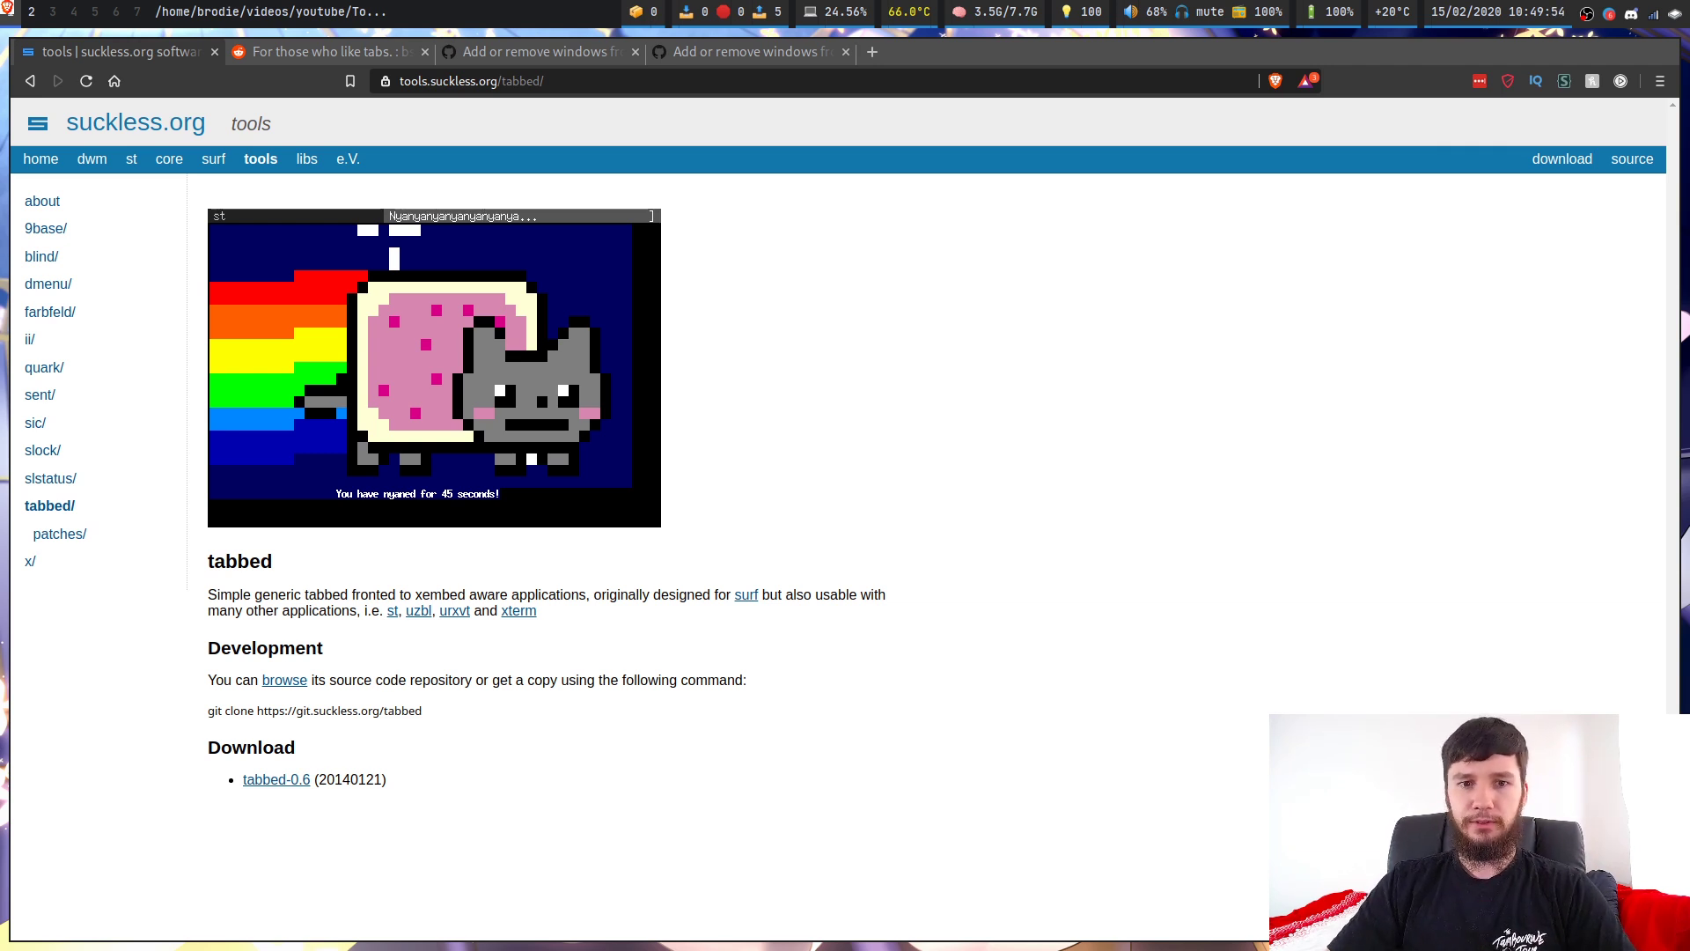
# - Close the current terminal and open a fresh st window
pyautogui.press('super+Return')
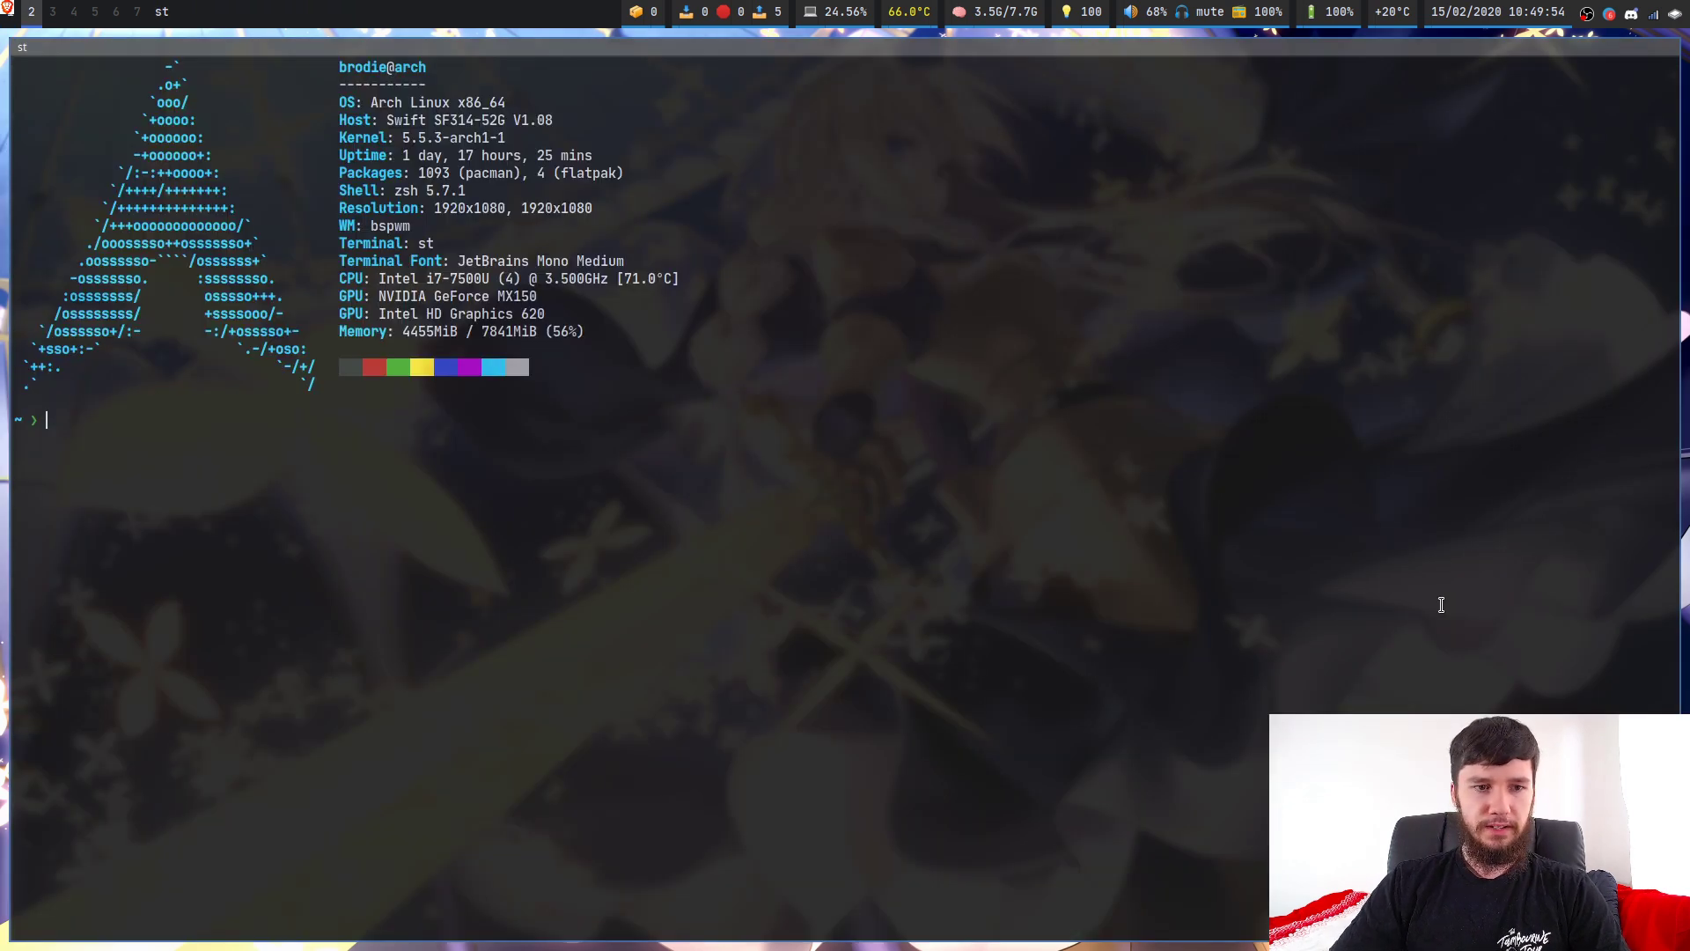
pyautogui.press('super+w')
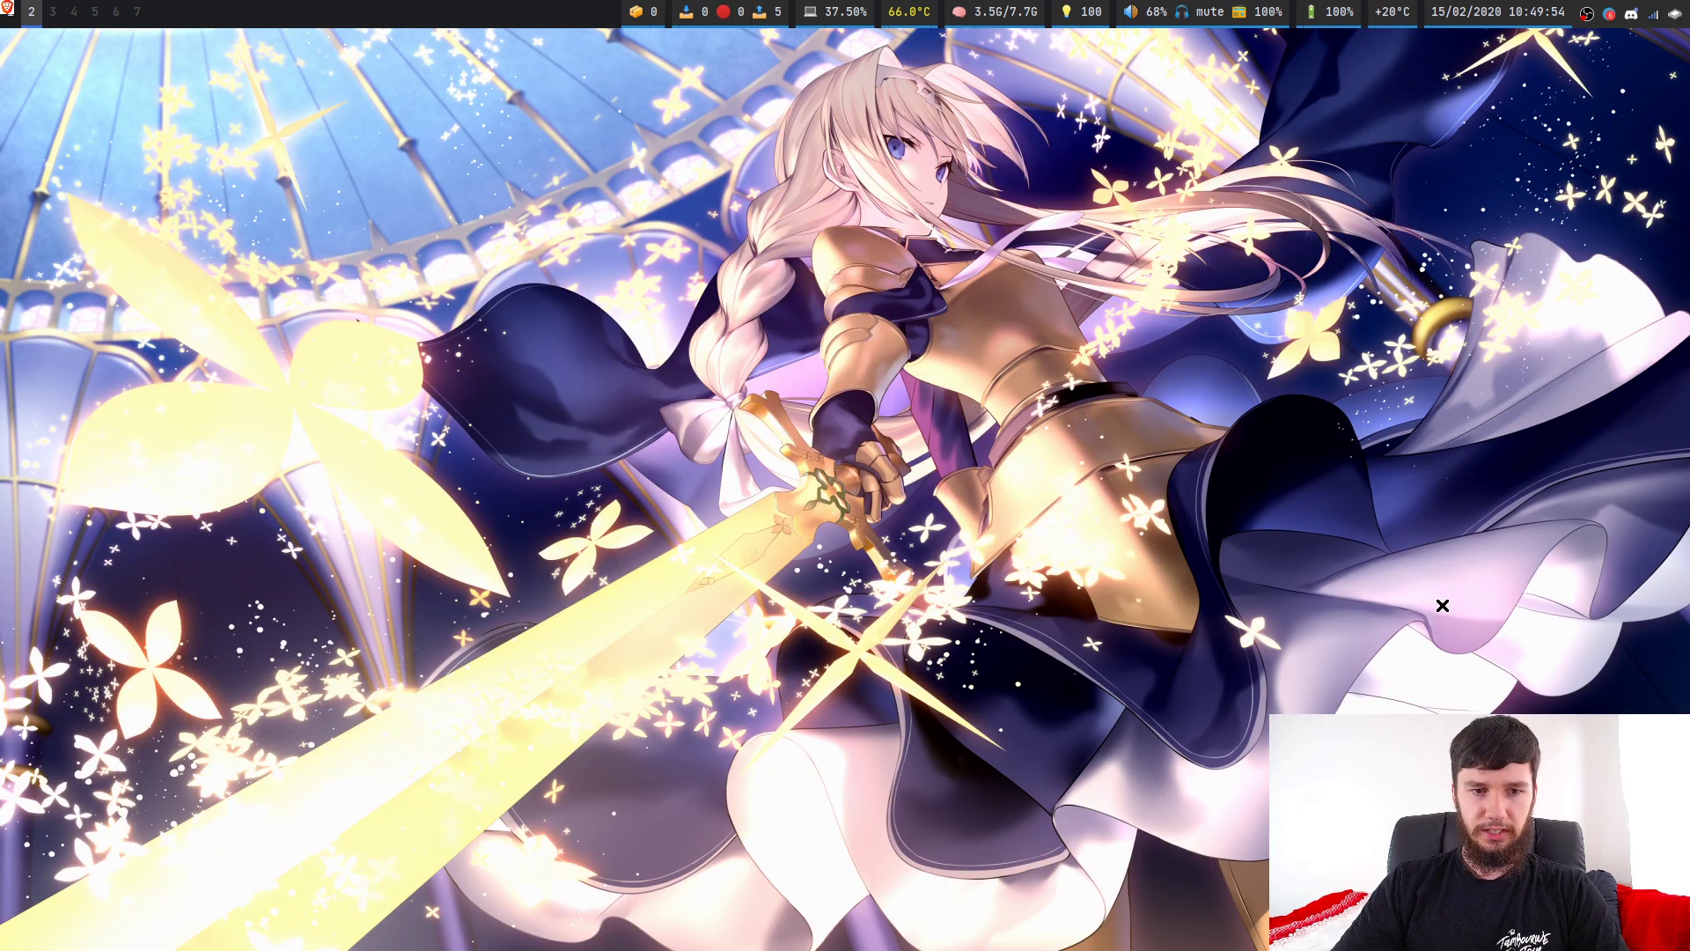
pyautogui.press('super+Return')
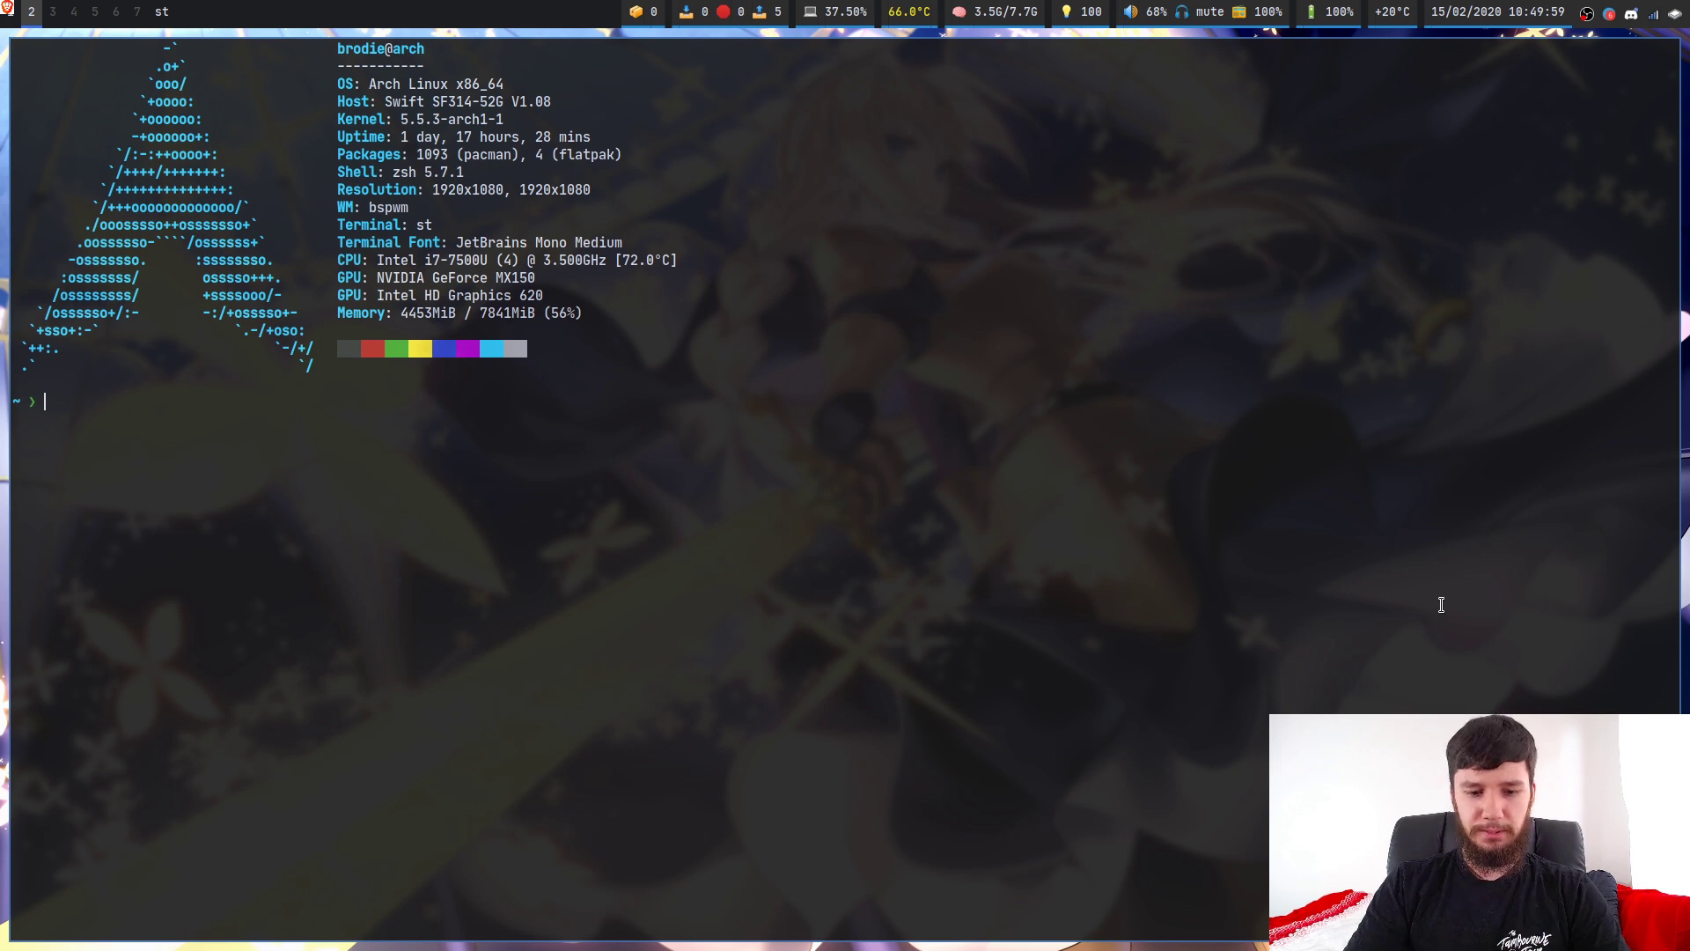
# - Run sudo pacman -S xdotool, decline the reinstall, then enter sudo pacman -S xorg-xwininfo
pyautogui.write('pma')
pyautogui.press('BackSpace')
pyautogui.press('BackSpace')
pyautogui.press('BackSpace')
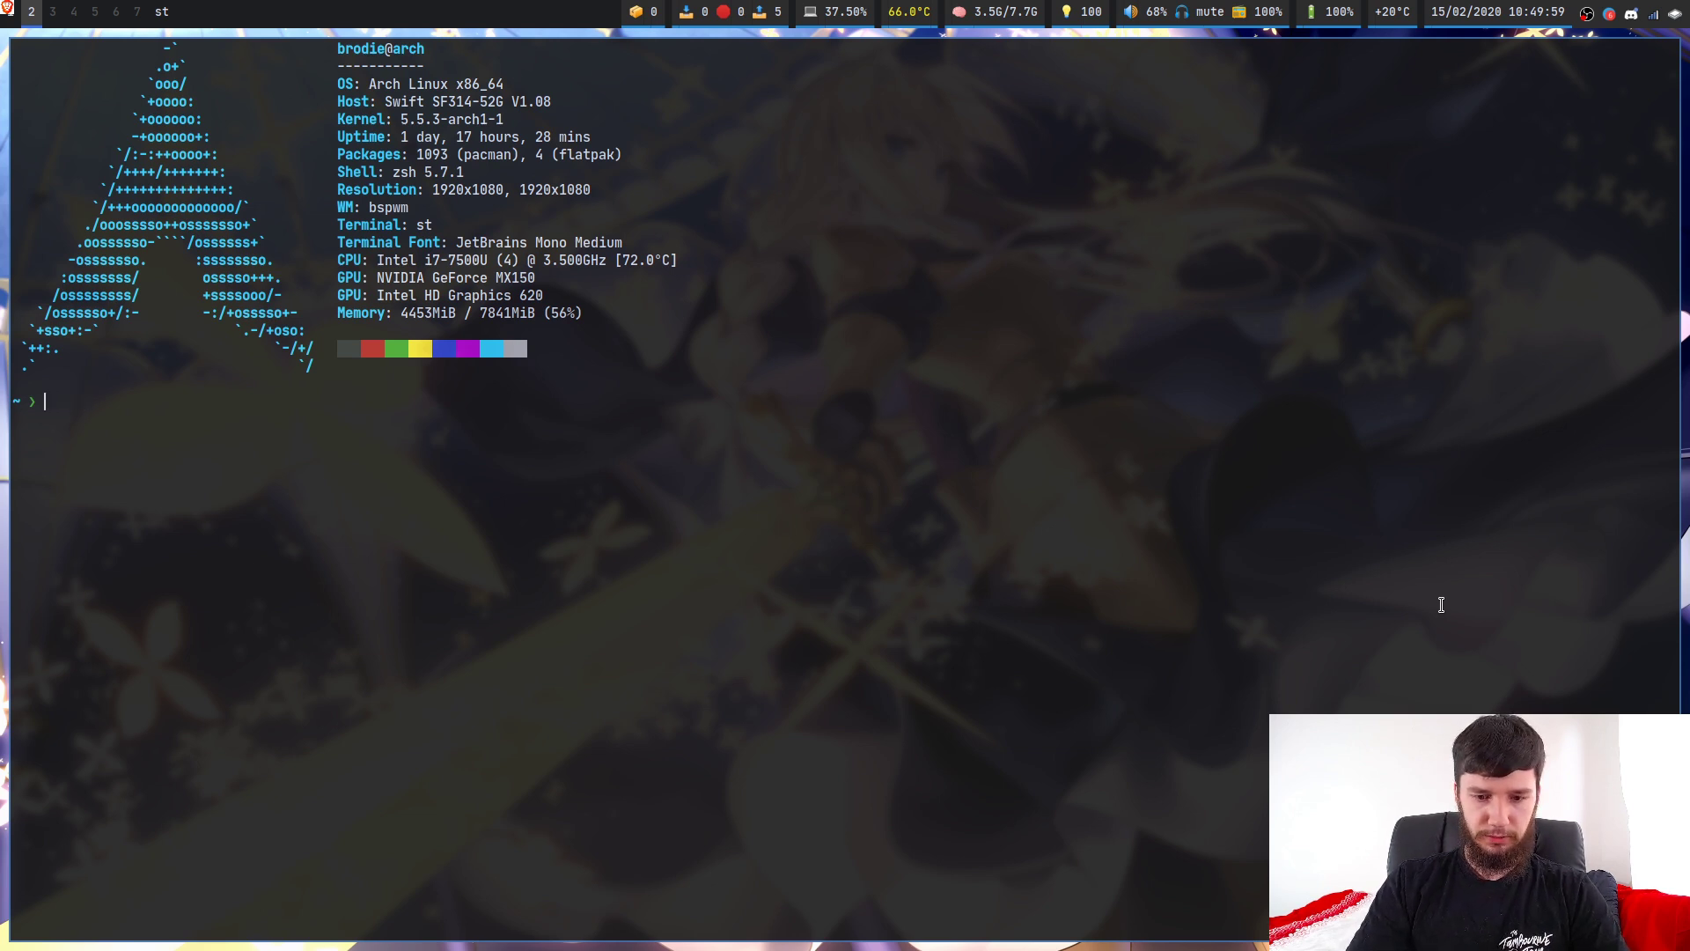
pyautogui.write('sudo pacman')
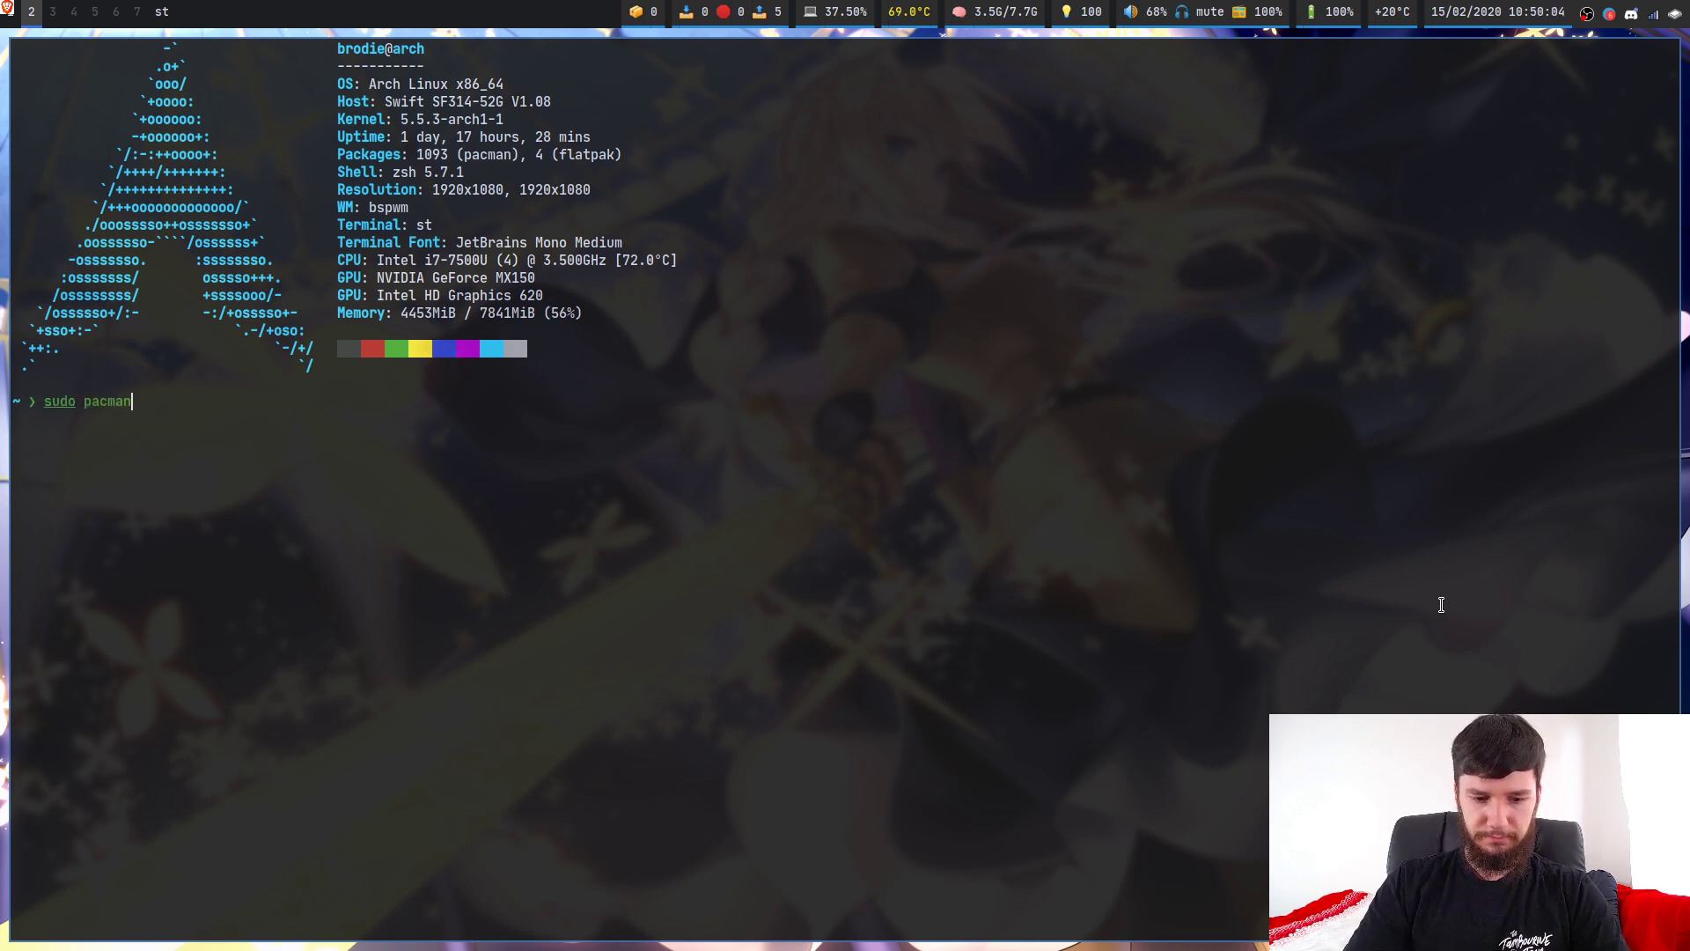
pyautogui.hotkey('ctrl', 'shift', 'pageup')
pyautogui.write('n -S xdotool')
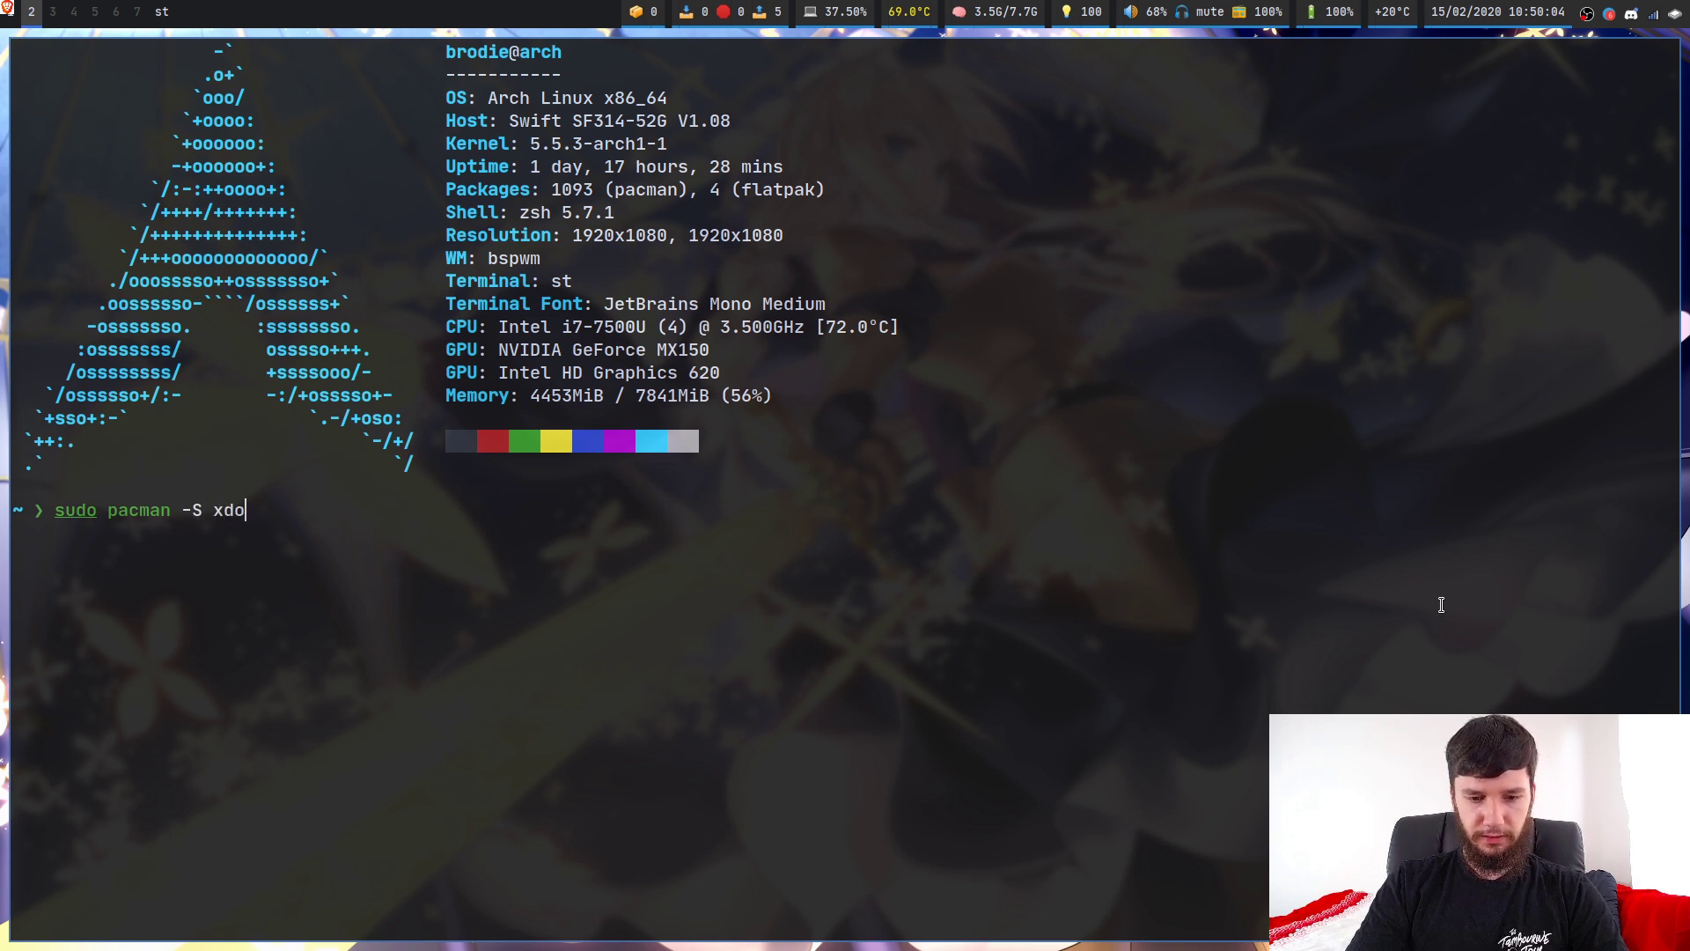
pyautogui.press('Return')
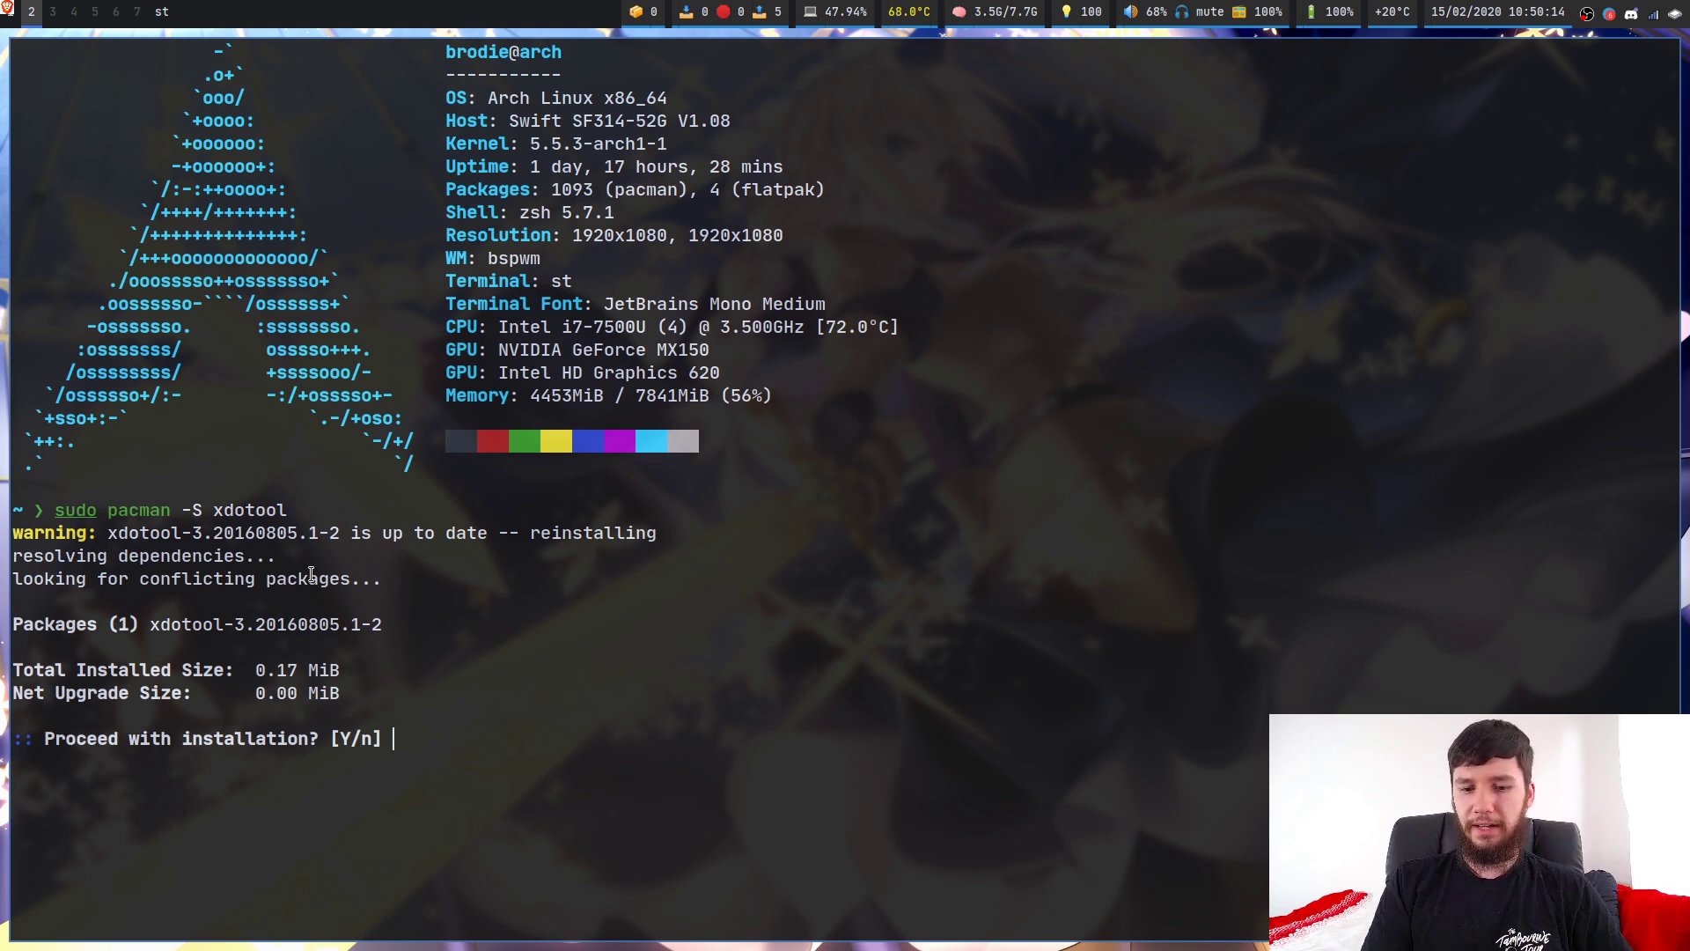
pyautogui.write('n')
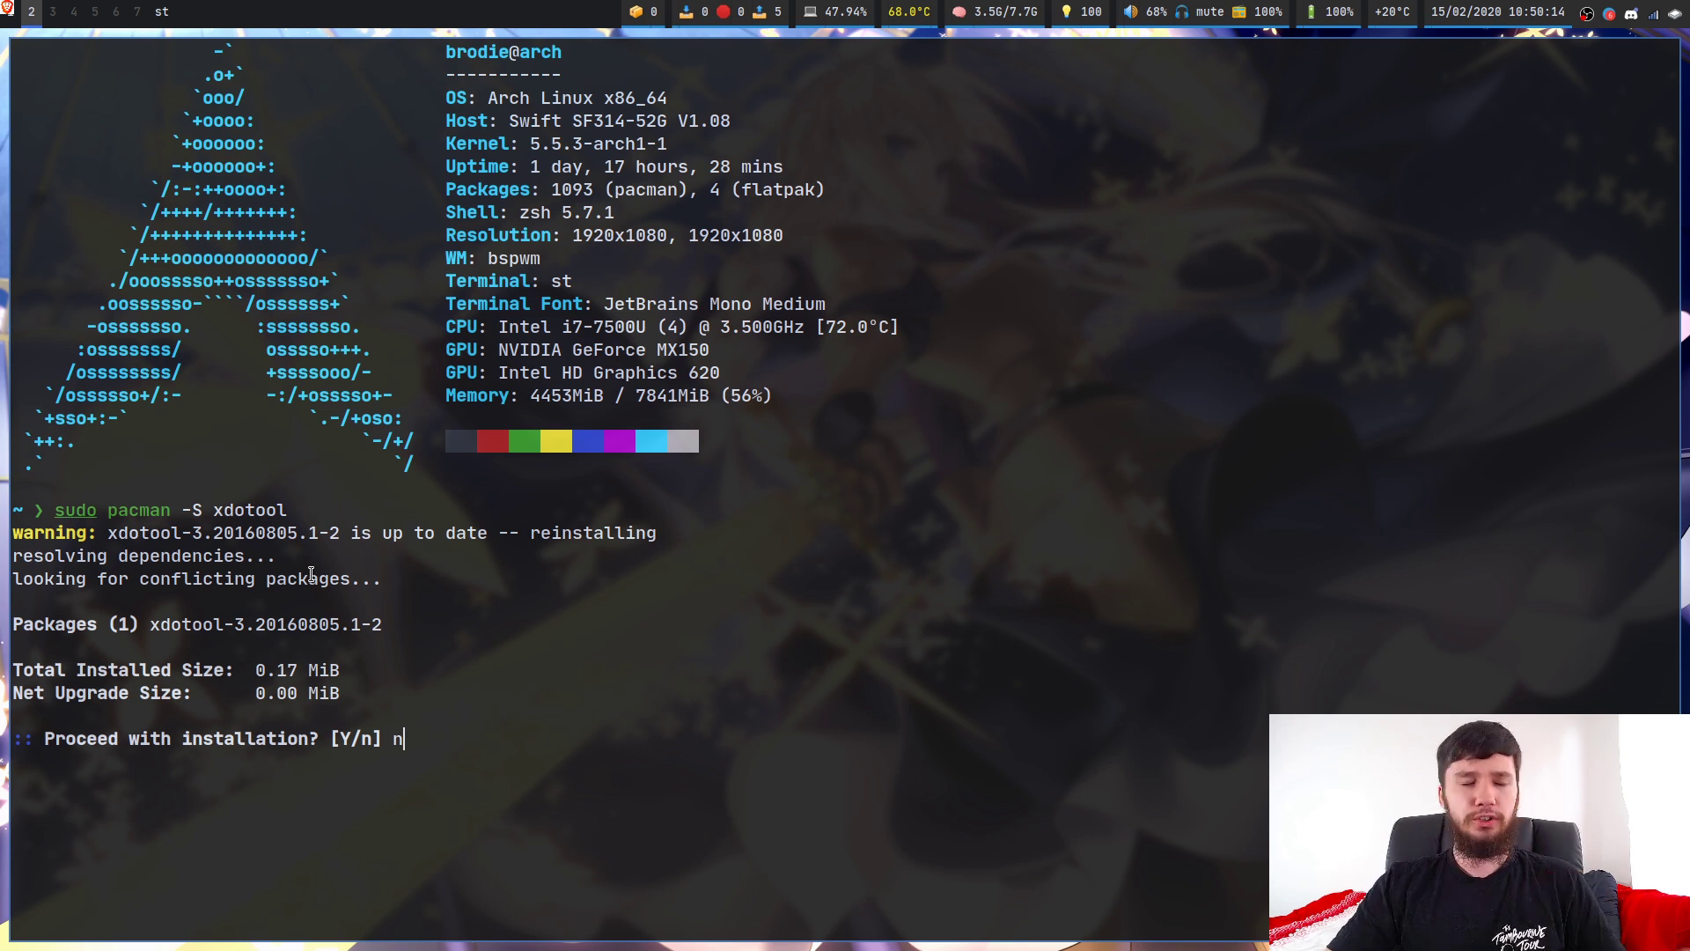
pyautogui.press('Return')
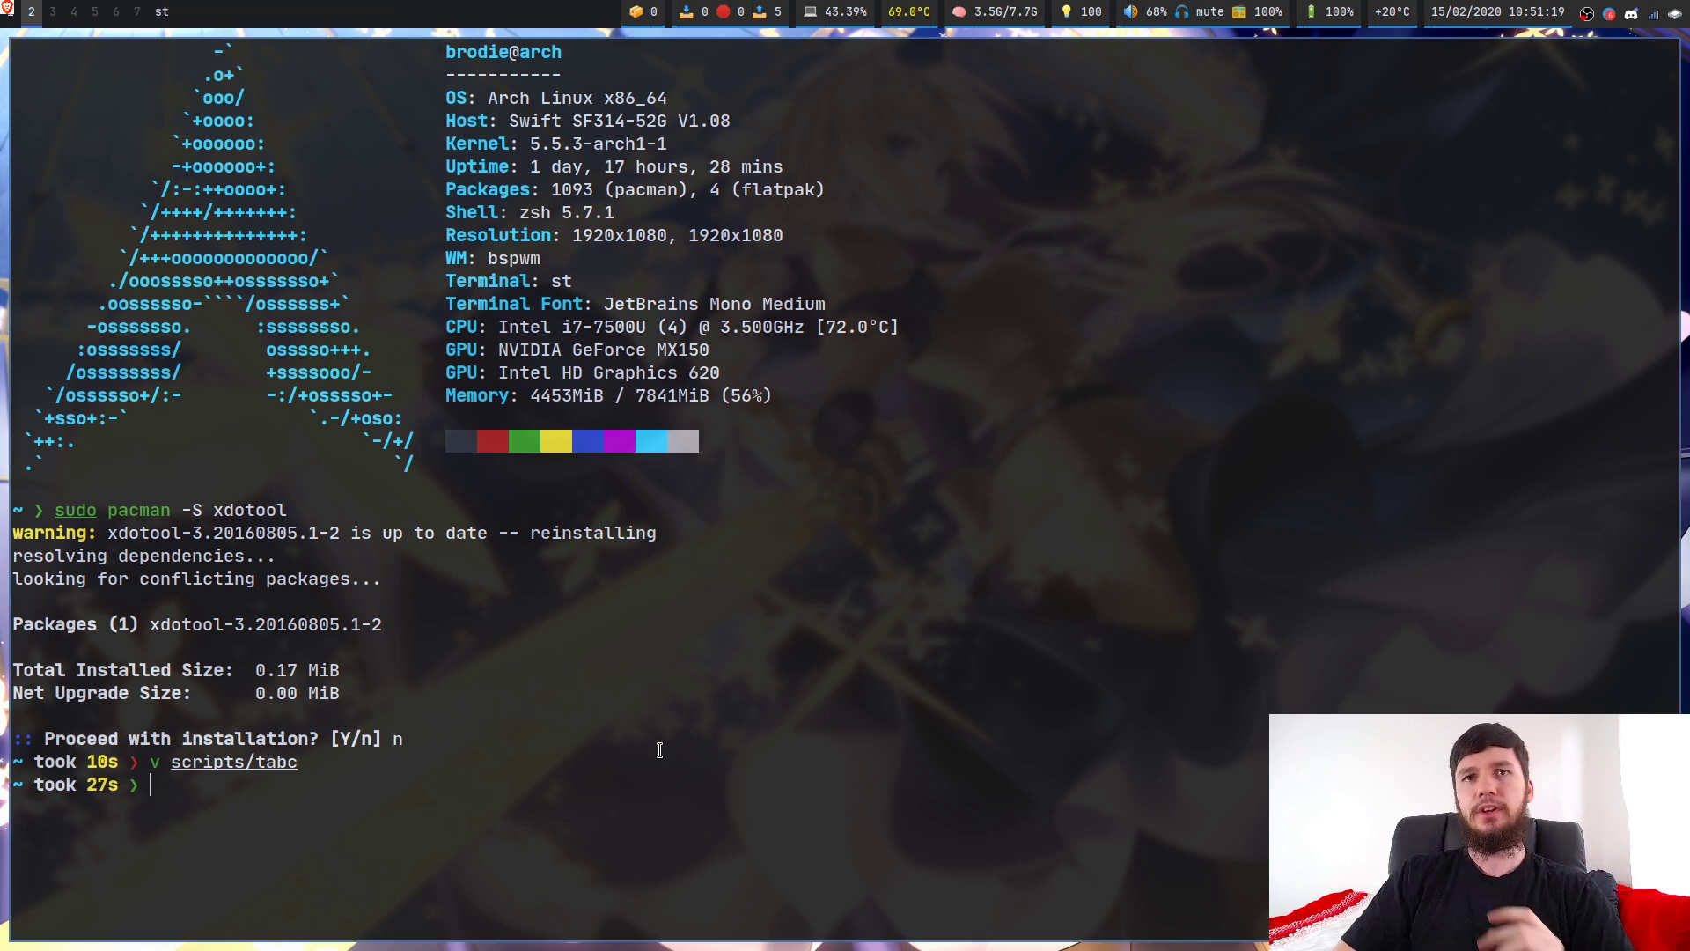
pyautogui.write('sudo ')
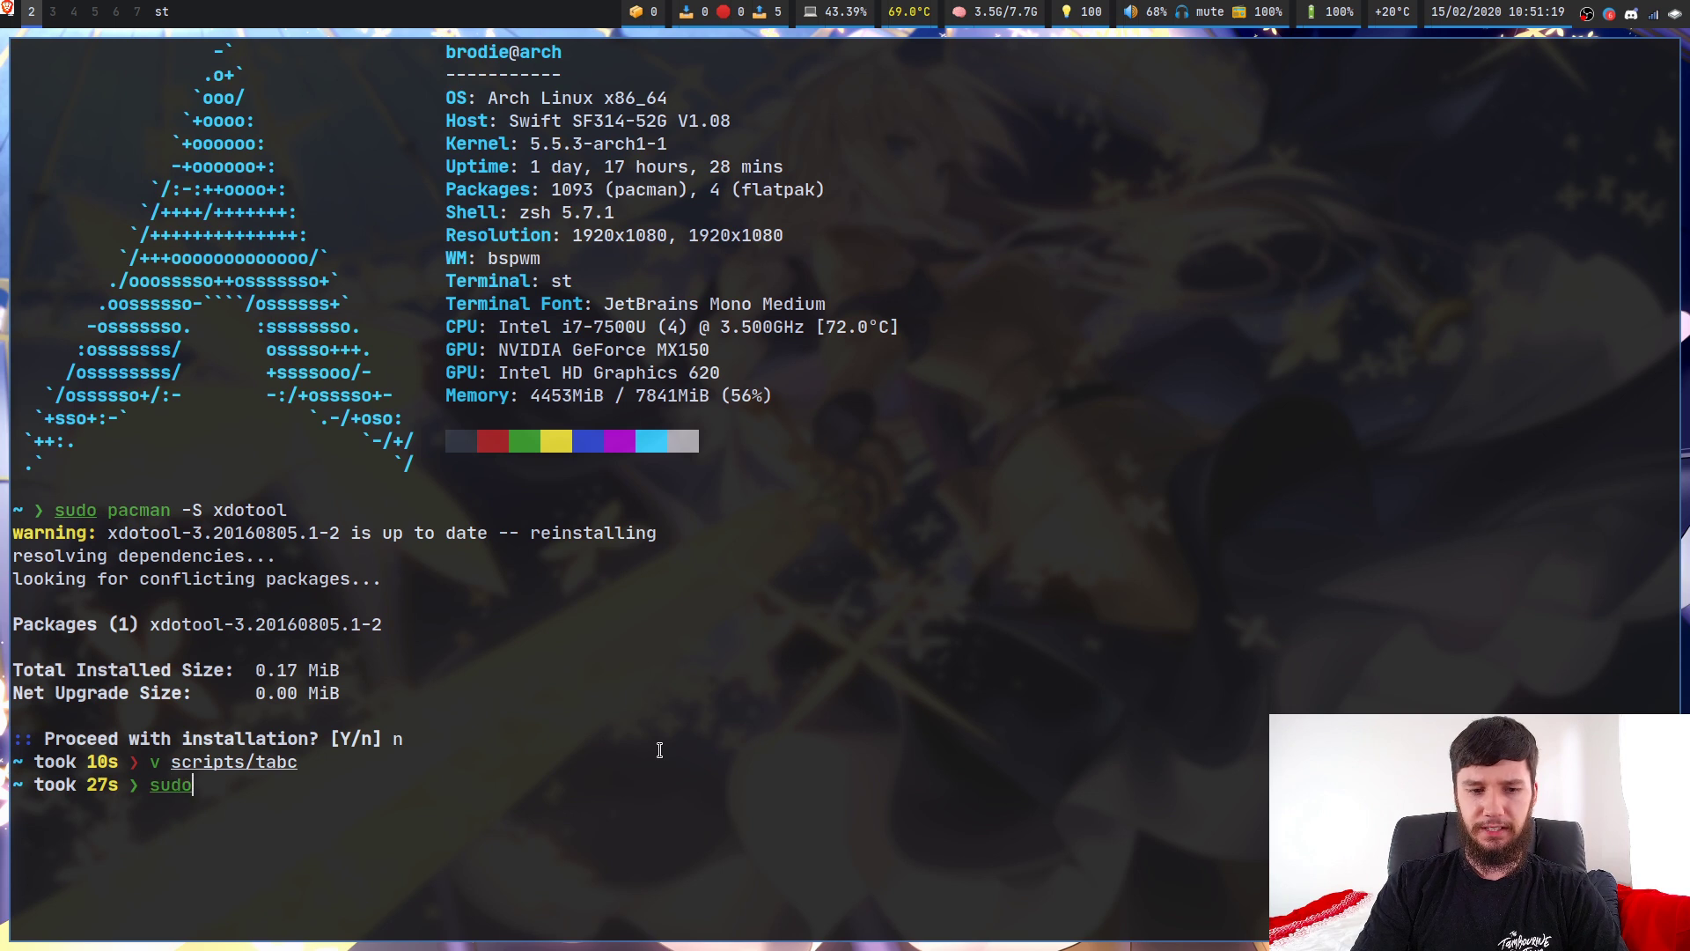
pyautogui.write('p')
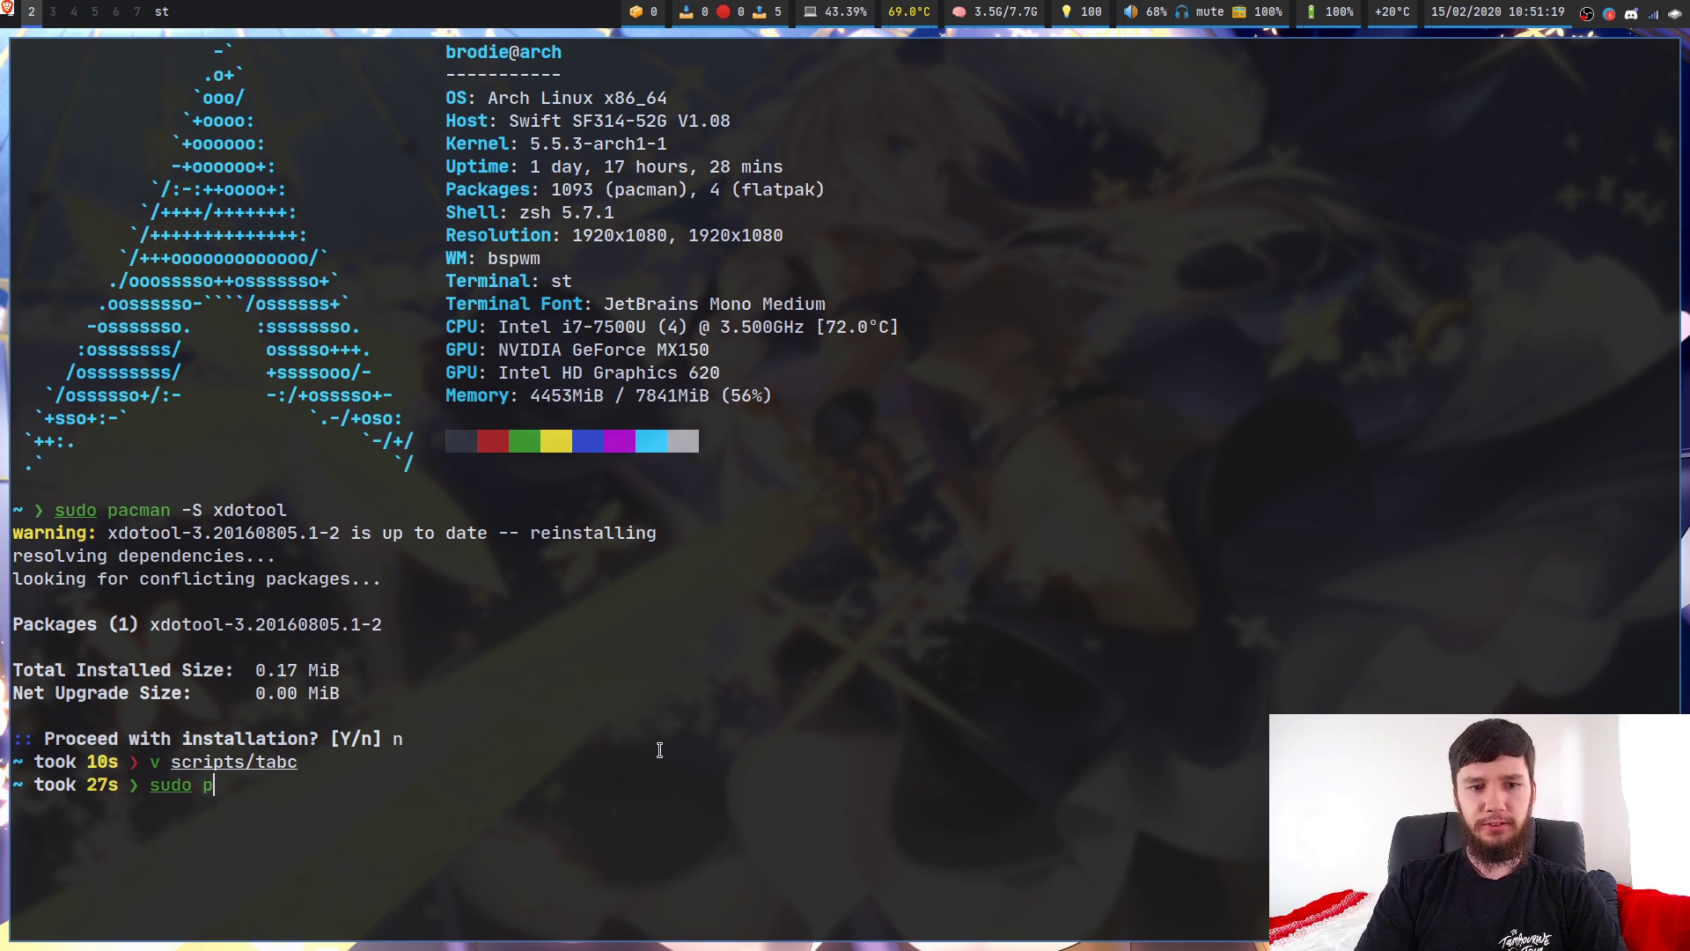
pyautogui.write('acman -S')
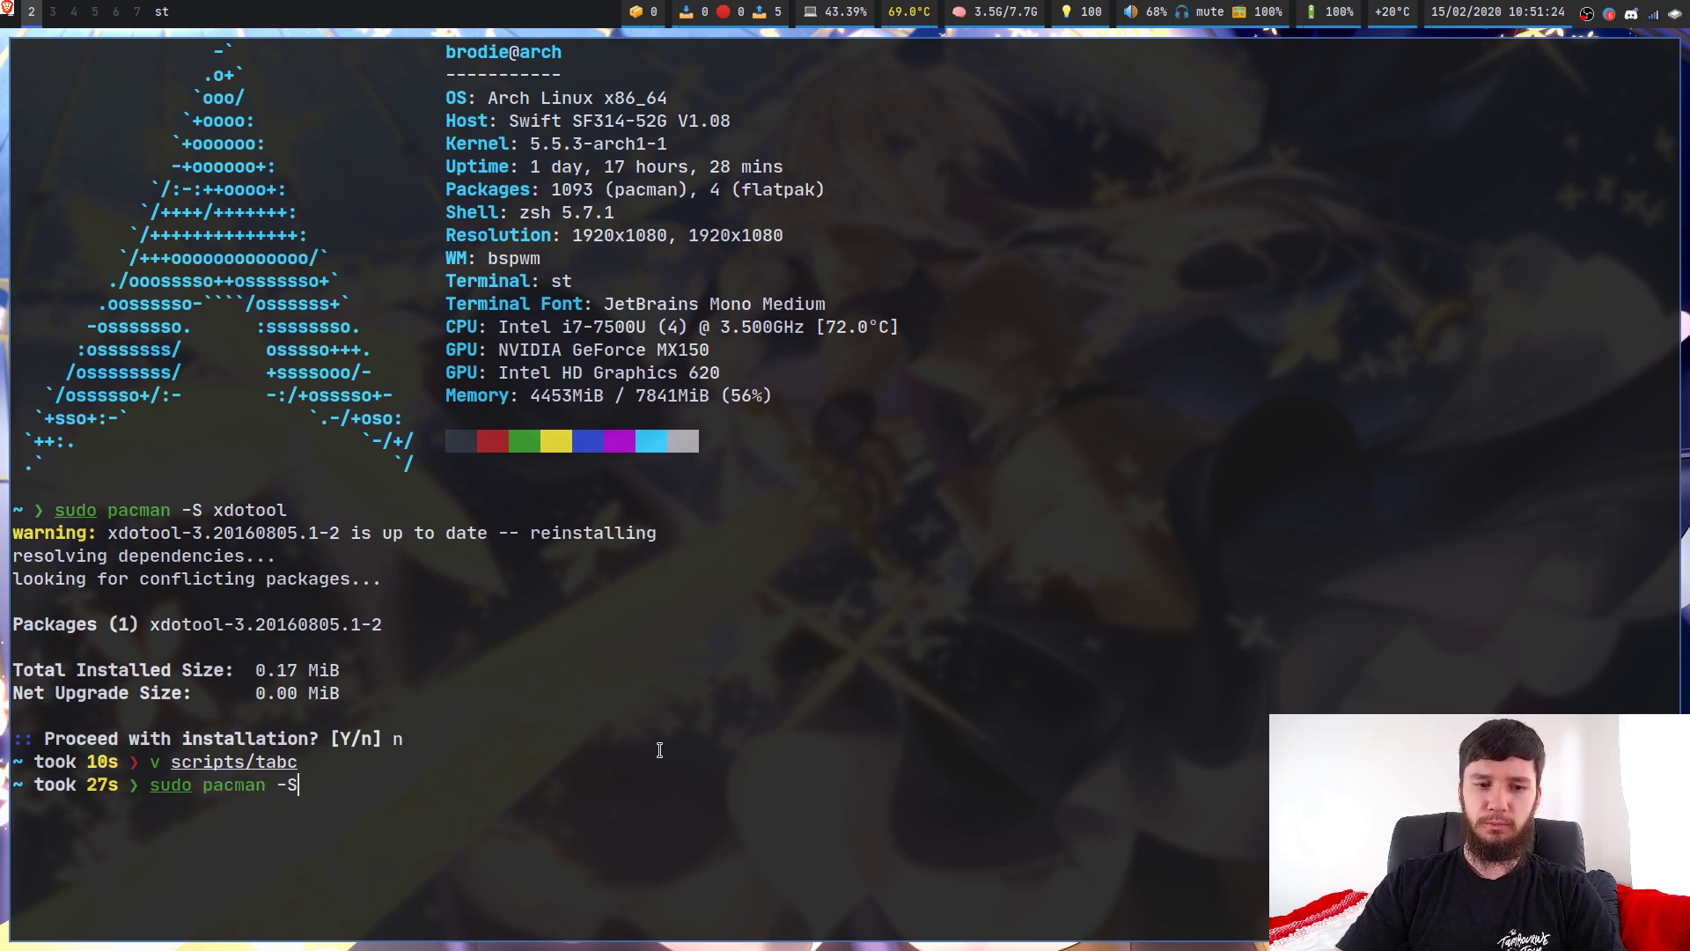
pyautogui.write(' xorg-')
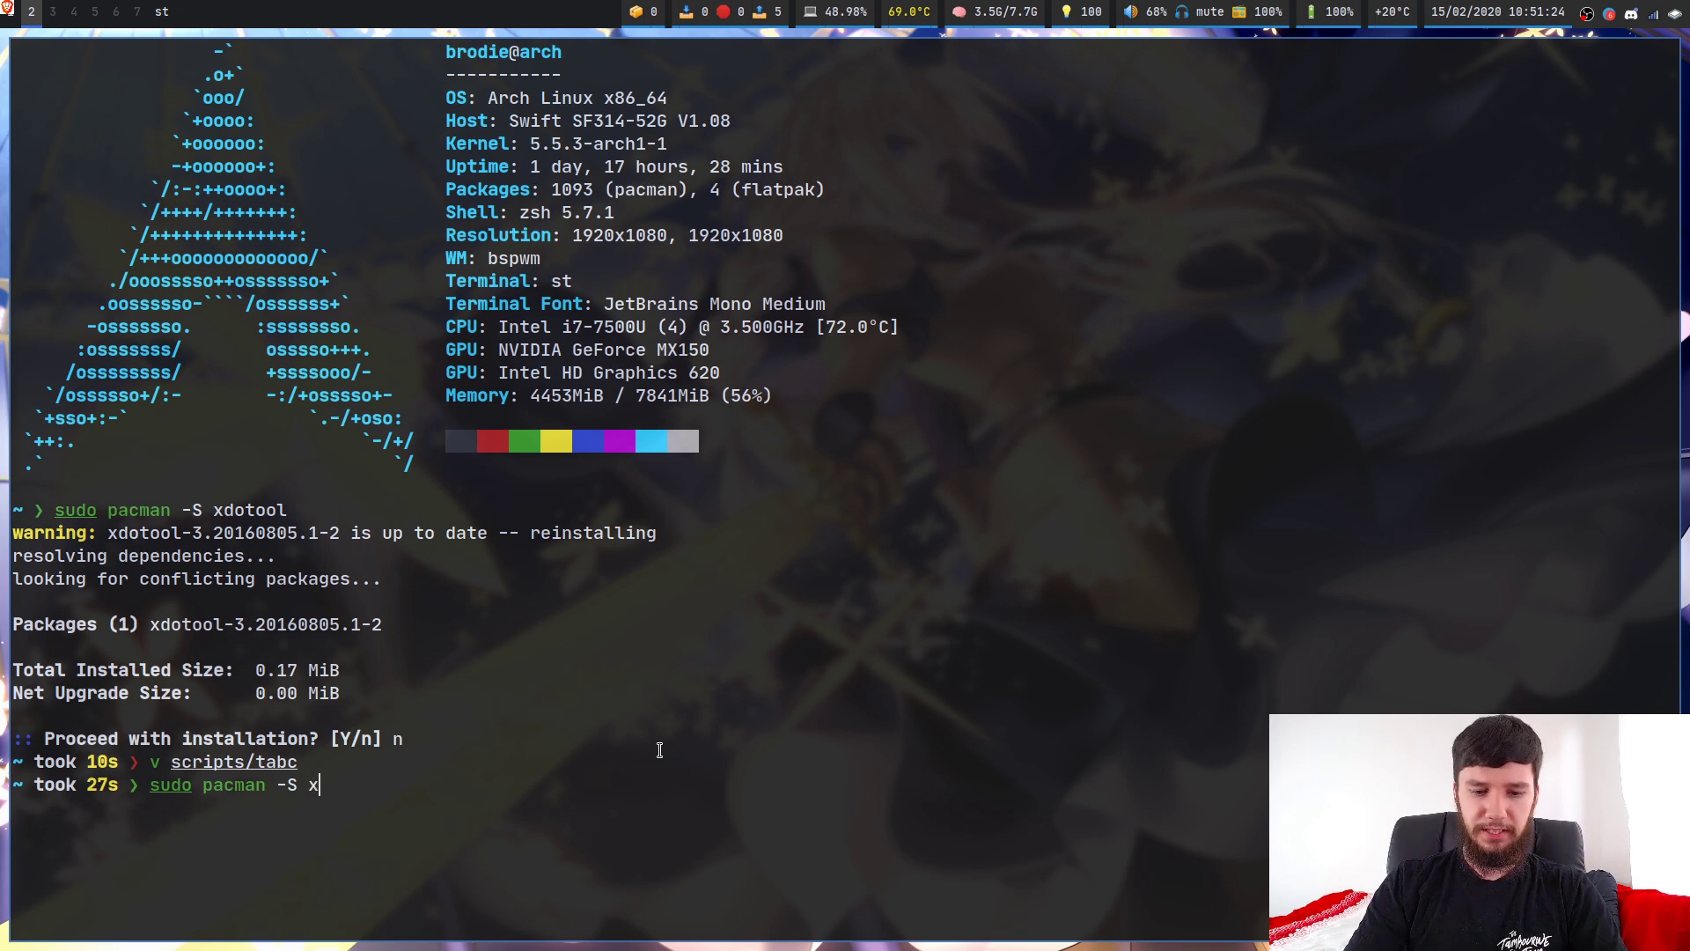
pyautogui.write('xwininfo')
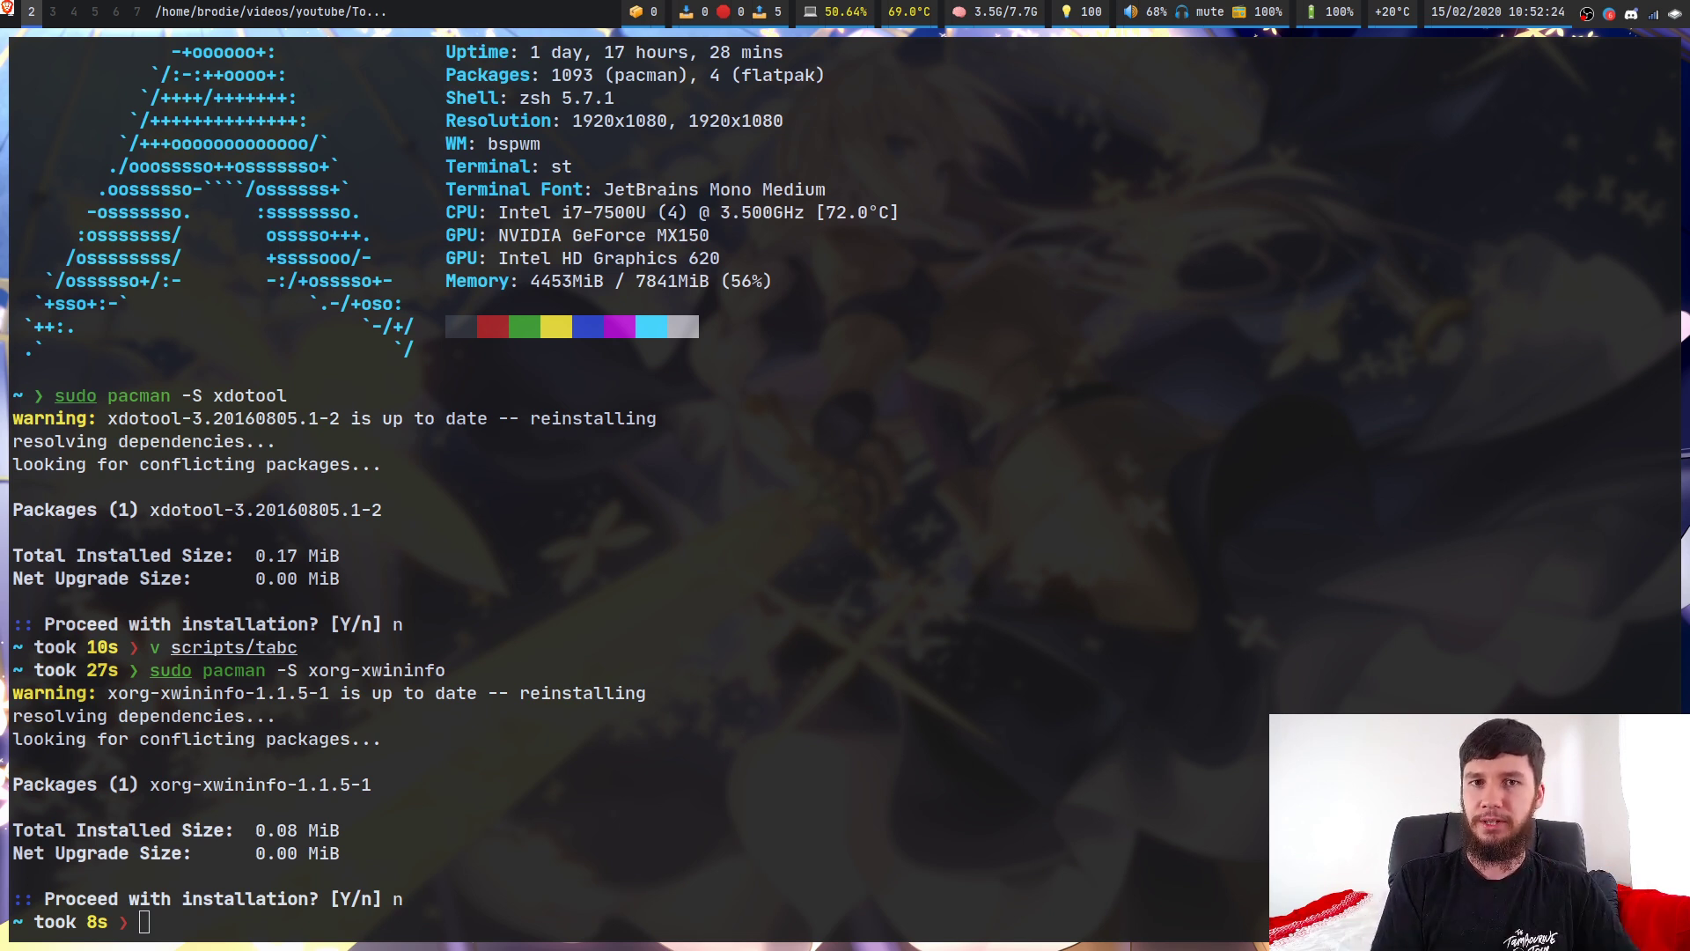
# - Open scripts/tabc in Vim with 'v scripts/tabc' and close the netrw pane
pyautogui.click(642, 801)
pyautogui.write('v s')
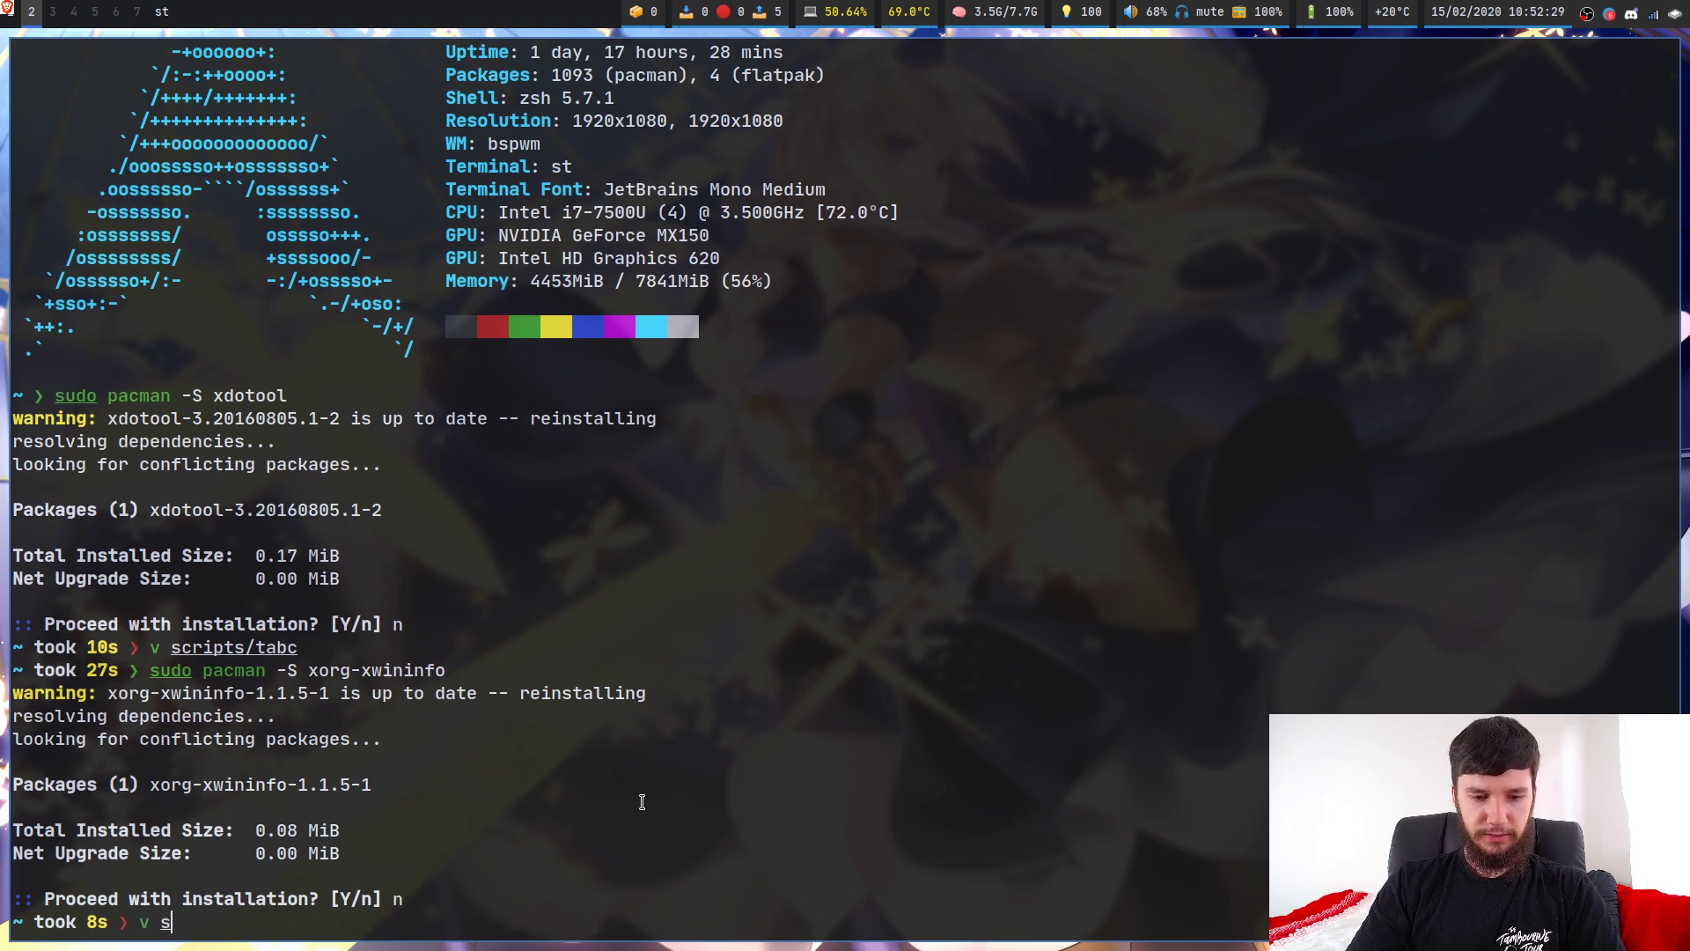
pyautogui.write('cripts/tabc')
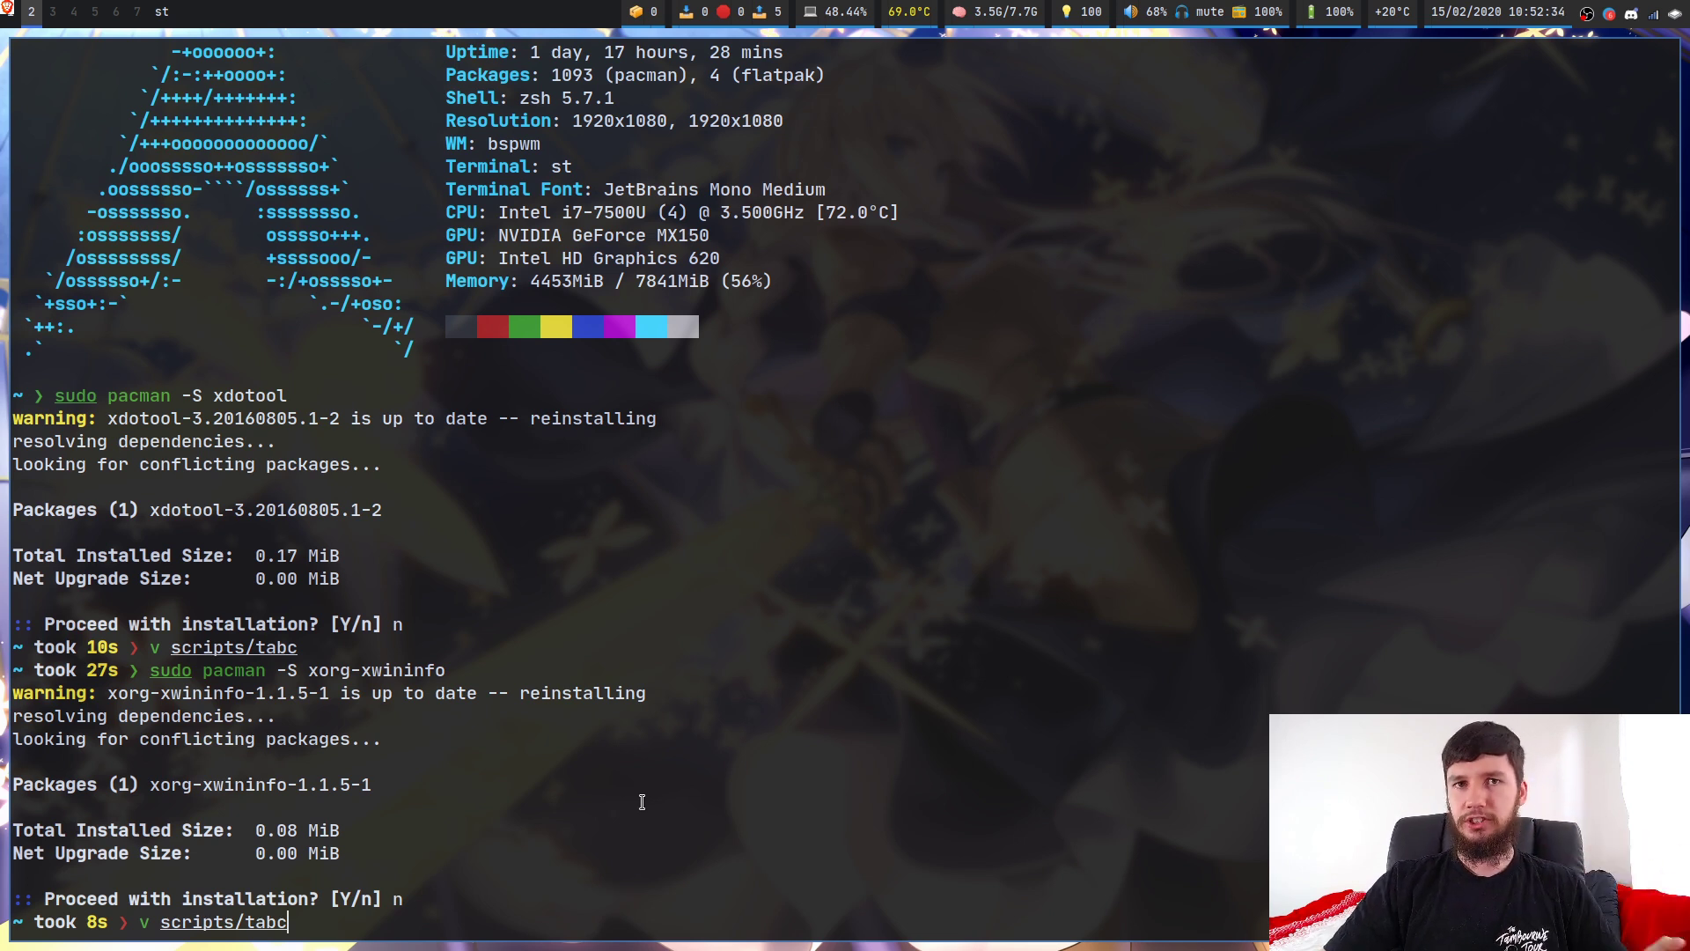
pyautogui.press('Return')
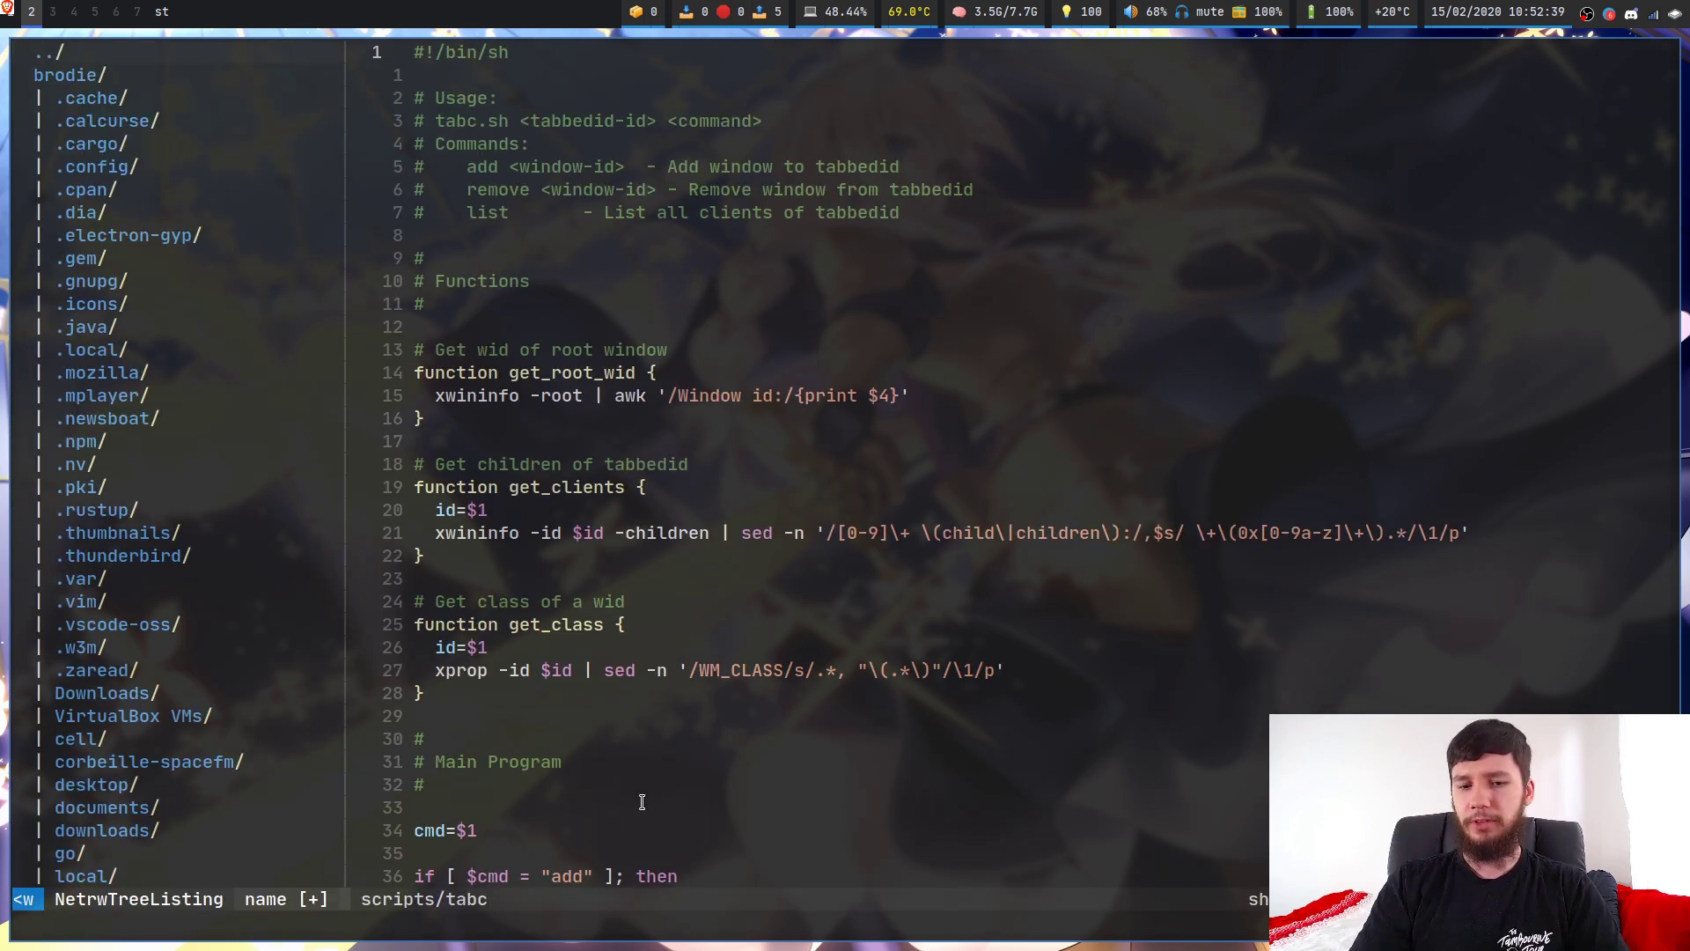
pyautogui.hotkey('ctrl', 'w')
pyautogui.press('o')
# - Stop the compositor to turn off transparency, then switch to empty desktop 3
pyautogui.press('j')
pyautogui.press('j')
pyautogui.press('j')
pyautogui.press('j')
pyautogui.press('j')
pyautogui.press('j')
pyautogui.press('j')
pyautogui.press('j')
pyautogui.press('j')
pyautogui.press('j')
pyautogui.press('j')
pyautogui.press('j')
pyautogui.press('j')
pyautogui.press('j')
pyautogui.press('j')
pyautogui.press('j')
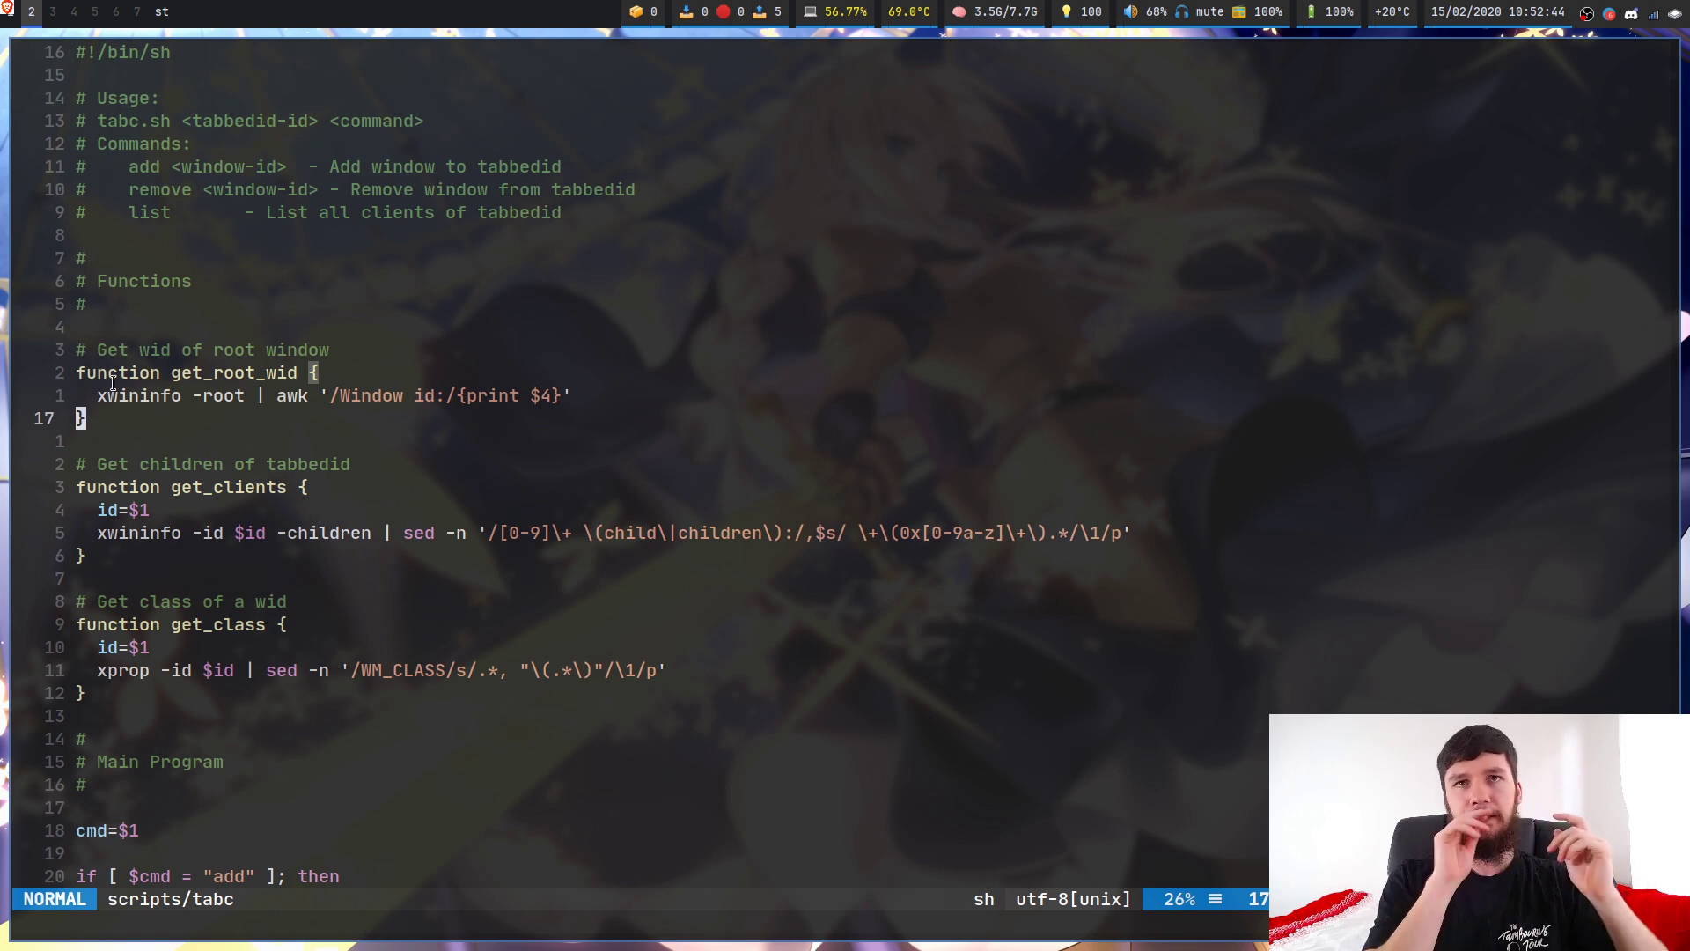
pyautogui.press('super+c')
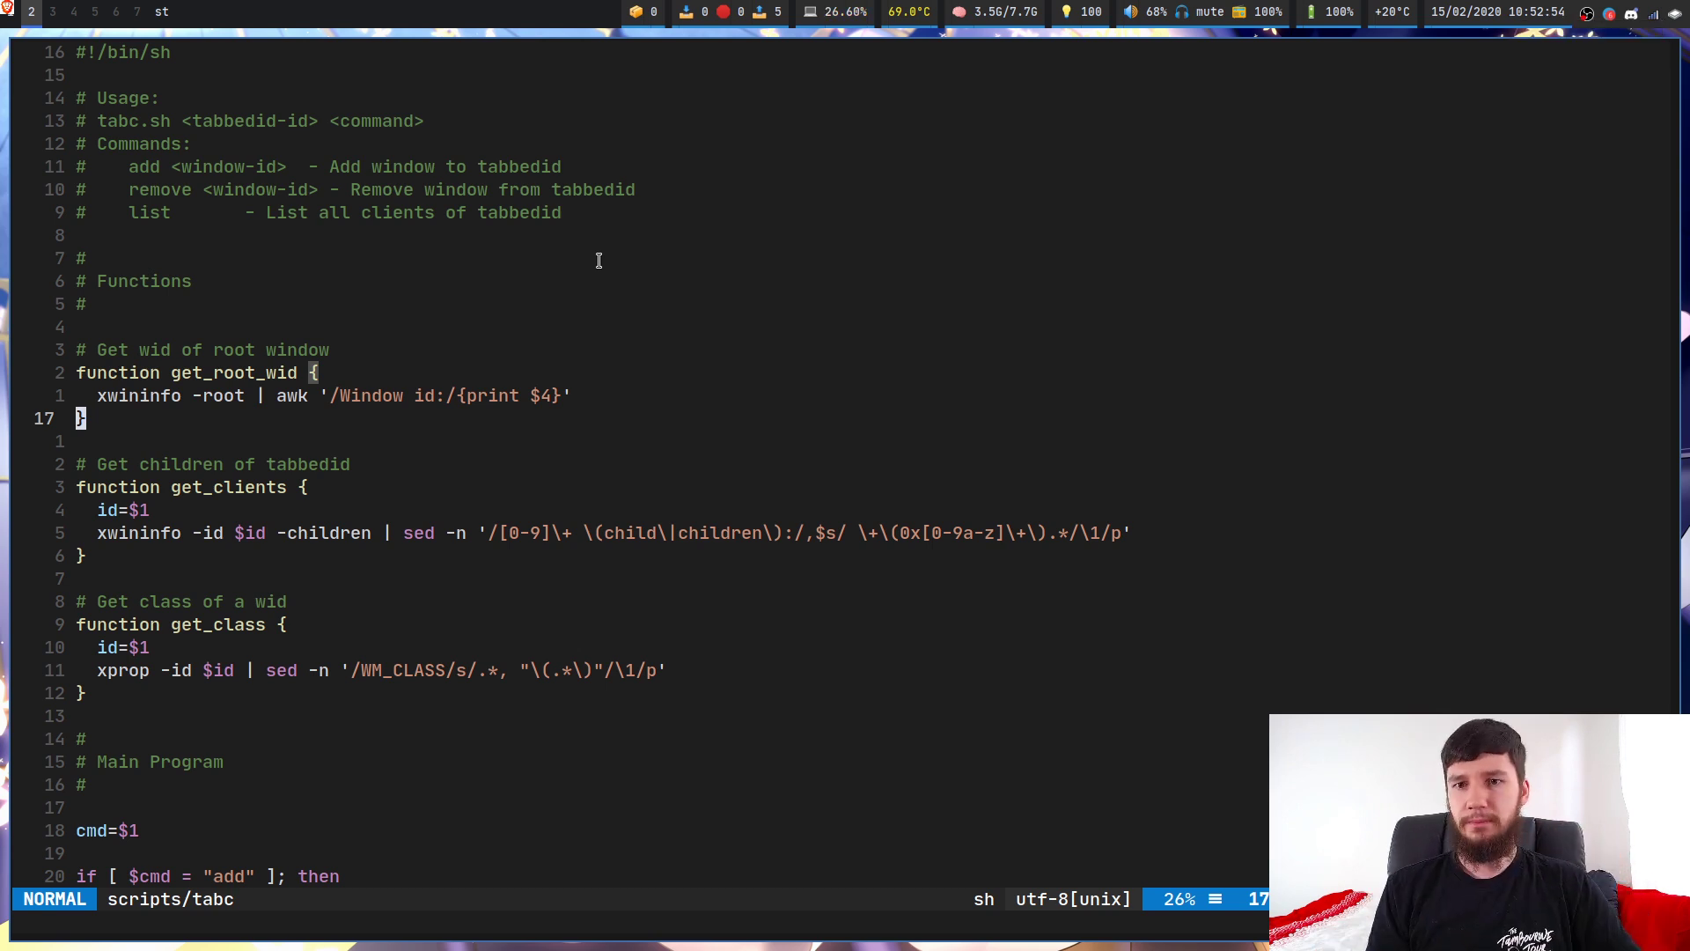
pyautogui.press('super+3')
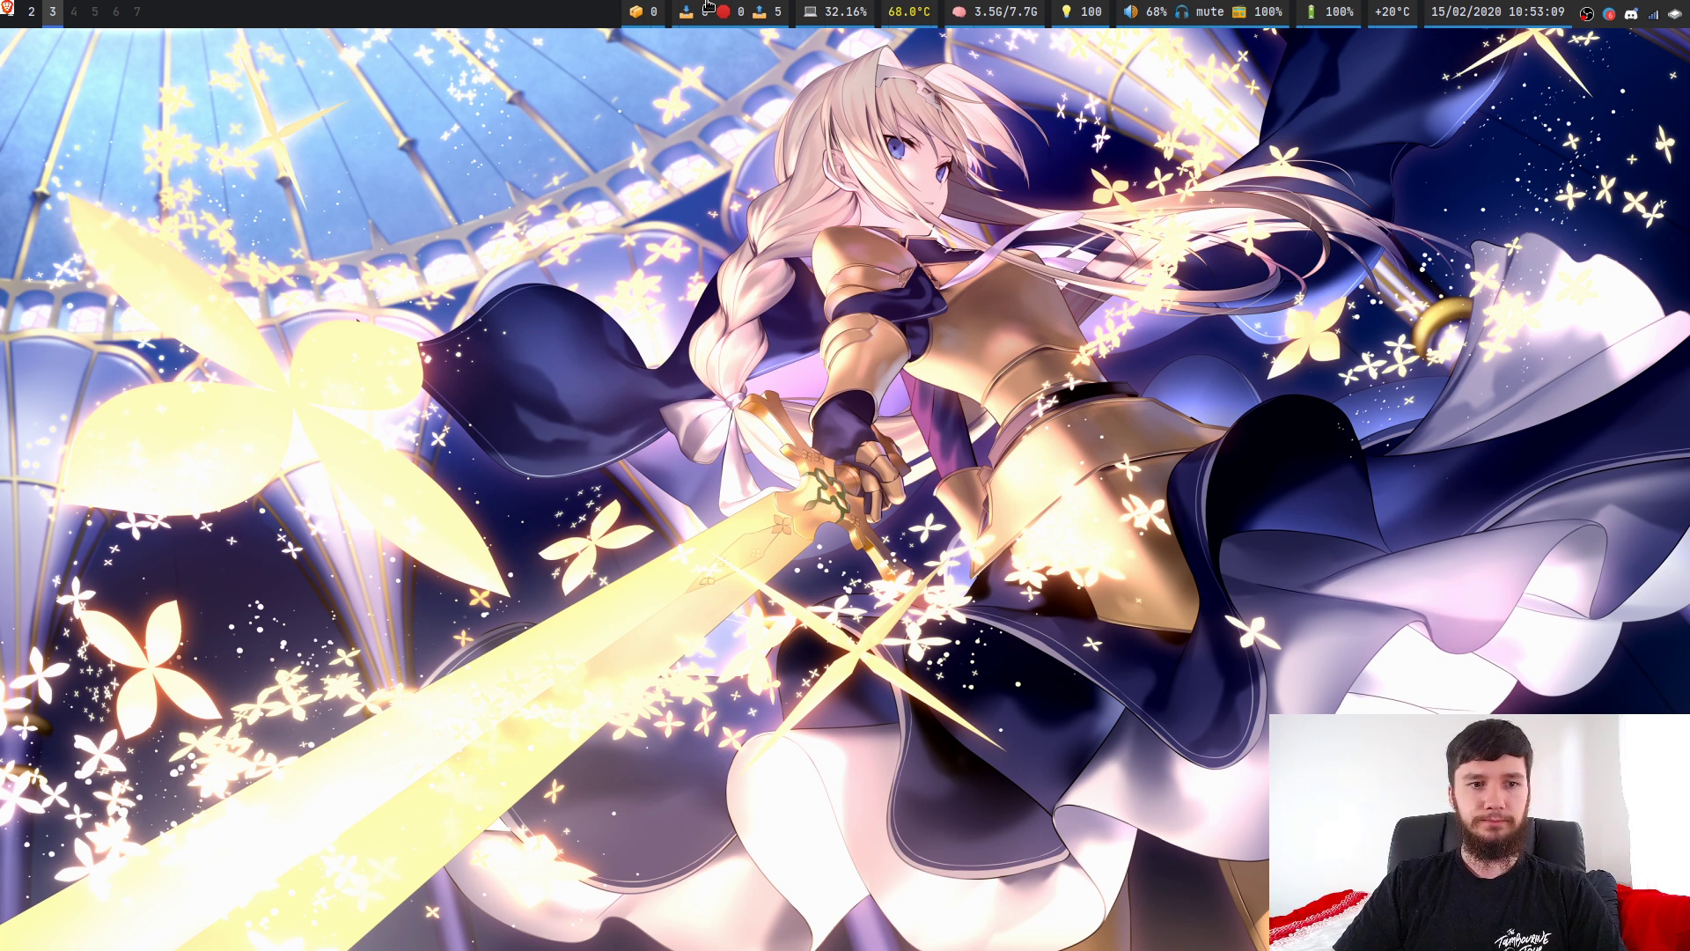
# - Return to desktop 2 and step through the add block's empty tabbedid check and sleep 0.1
pyautogui.press('super+2')
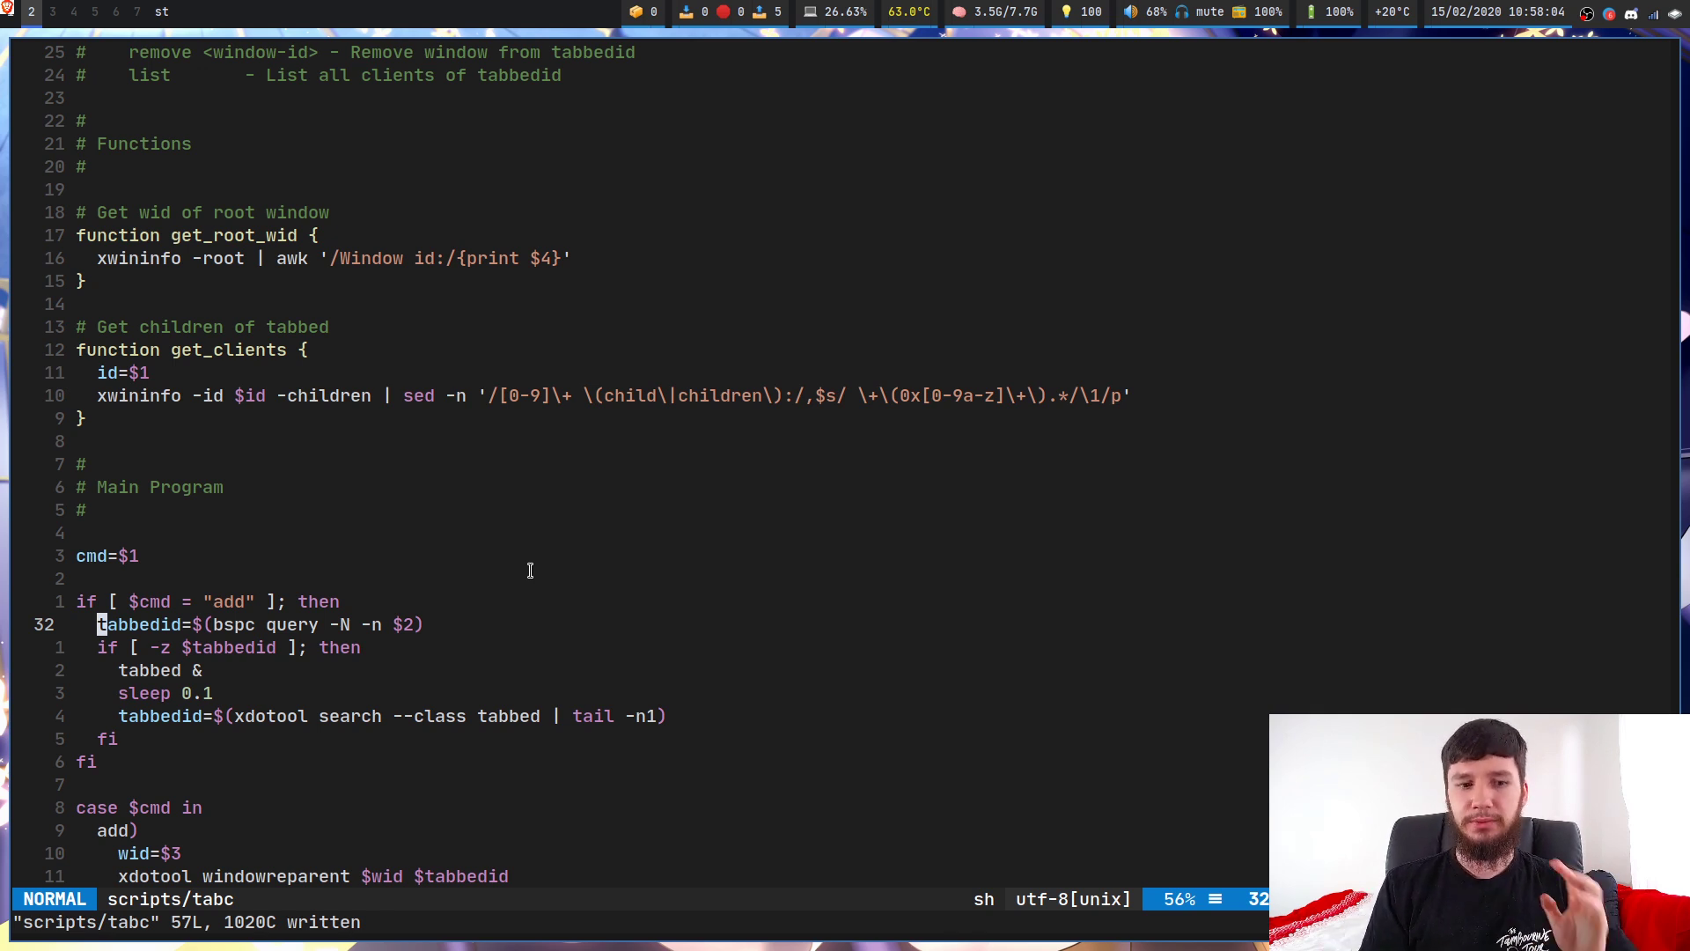
pyautogui.press('j')
pyautogui.press('j')
pyautogui.press('k')
pyautogui.press('k')
pyautogui.press('k')
pyautogui.press('j')
pyautogui.press('j')
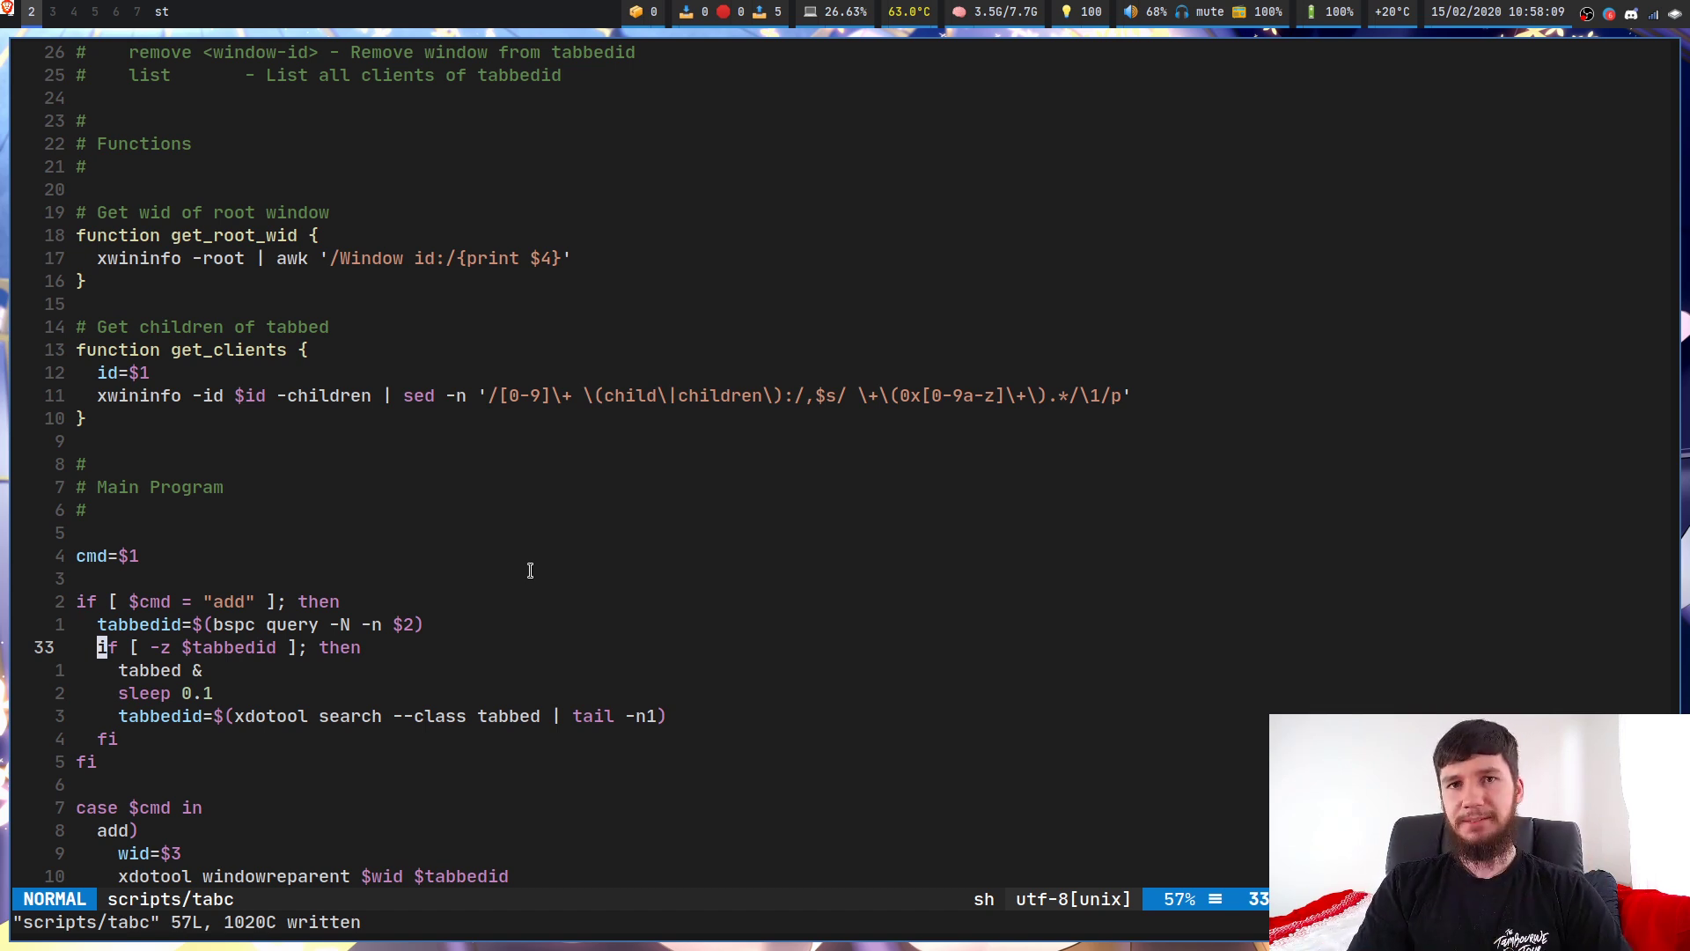
pyautogui.press('j')
pyautogui.press('j')
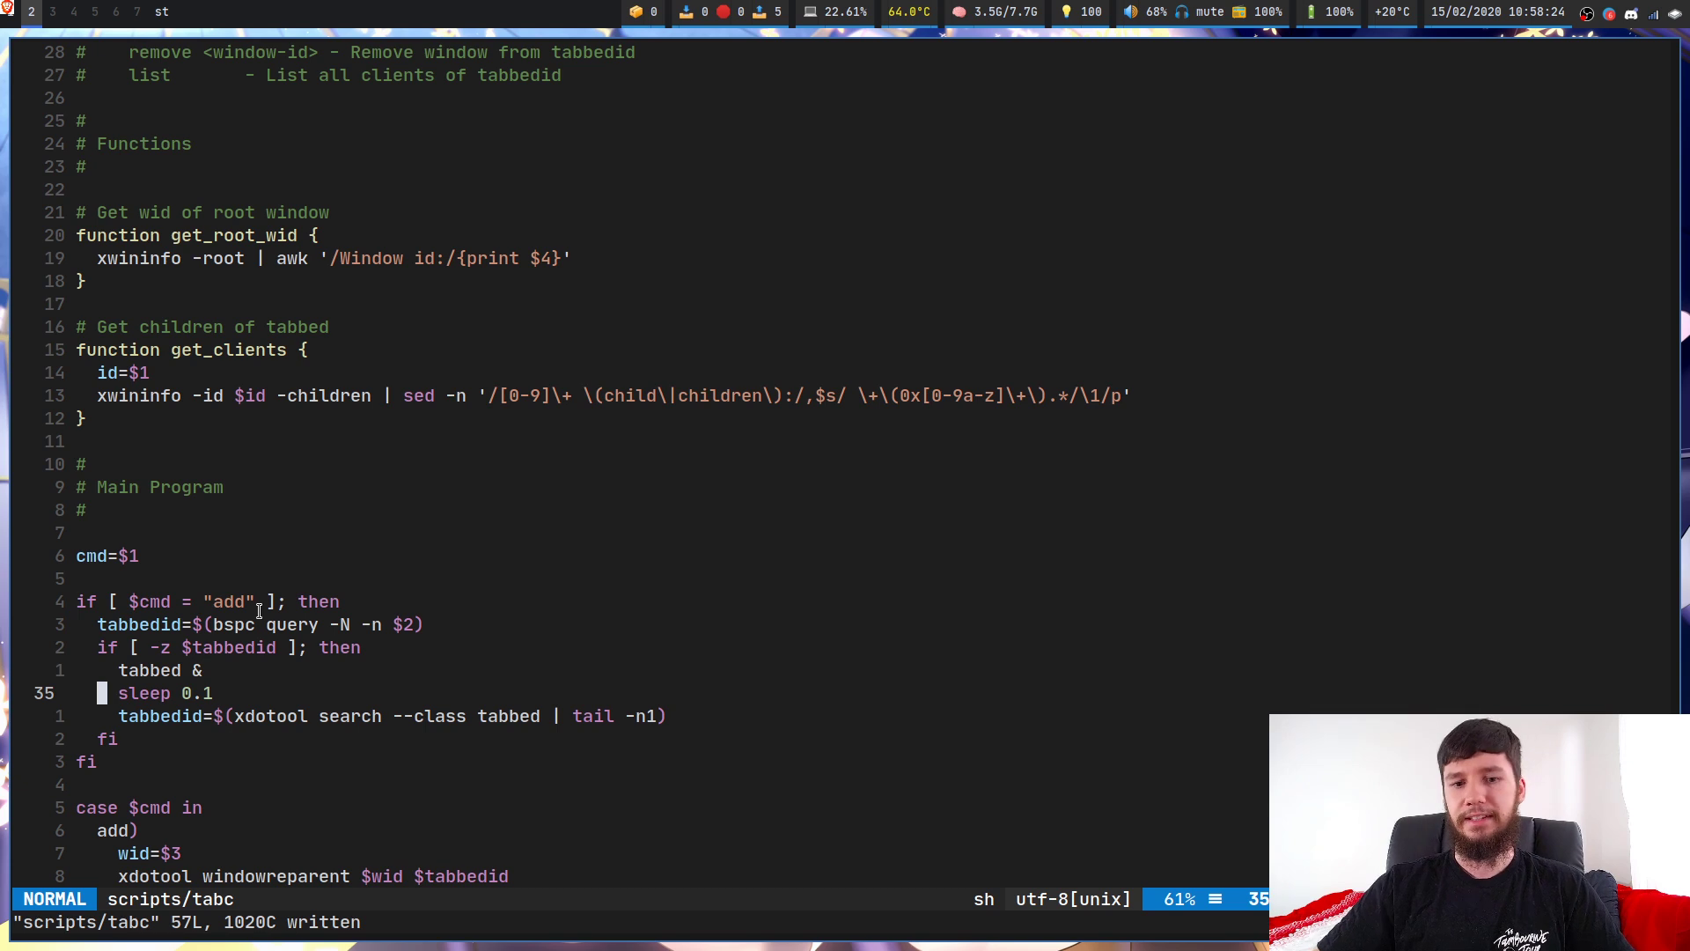
pyautogui.press('j')
pyautogui.press('j')
pyautogui.press('j')
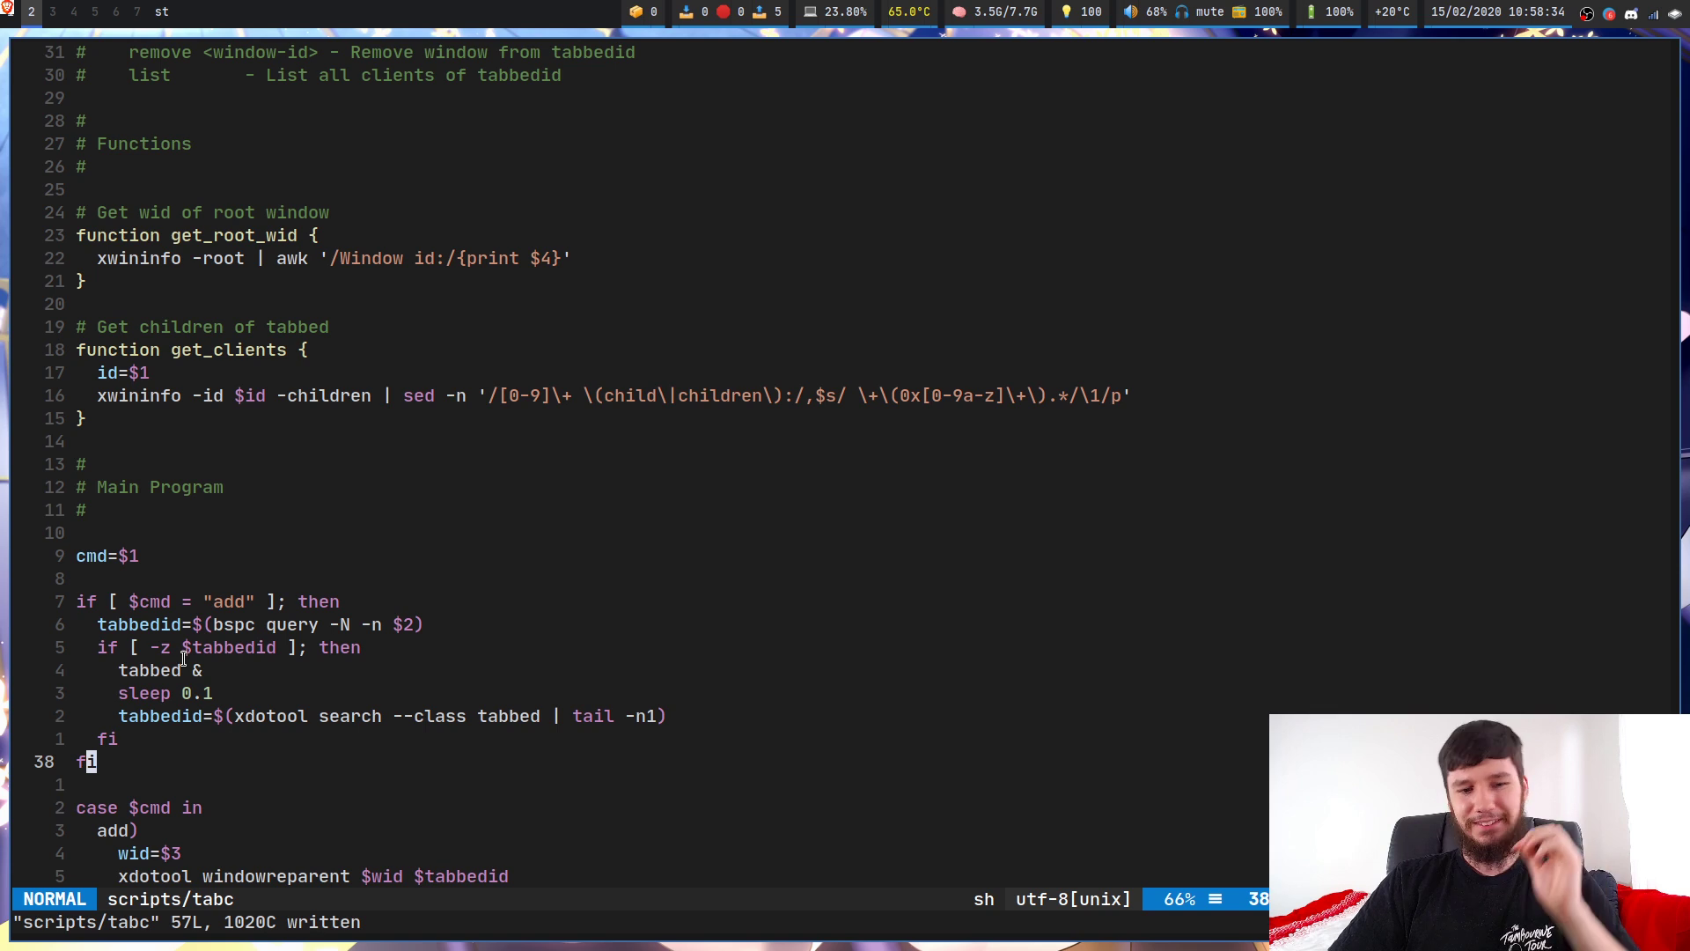
# - Review the tabbed & / sleep 0.1 lines and remove) case, then open a terminal beside Vim
pyautogui.press('k')
pyautogui.press('k')
pyautogui.press('k')
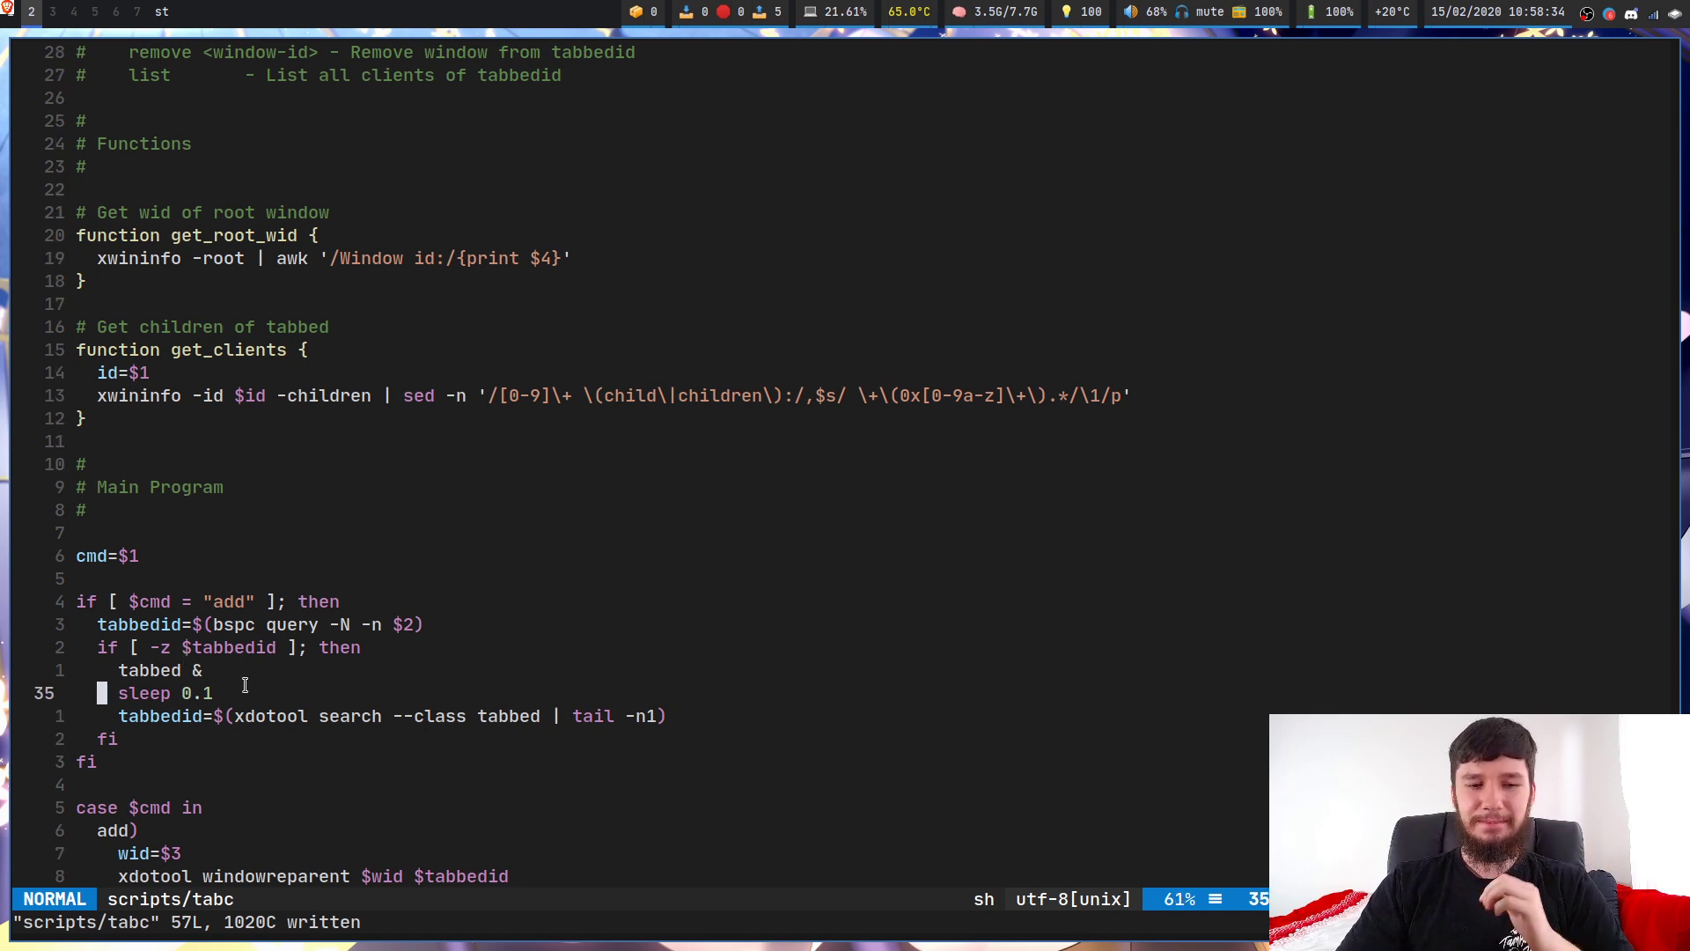
pyautogui.press('j')
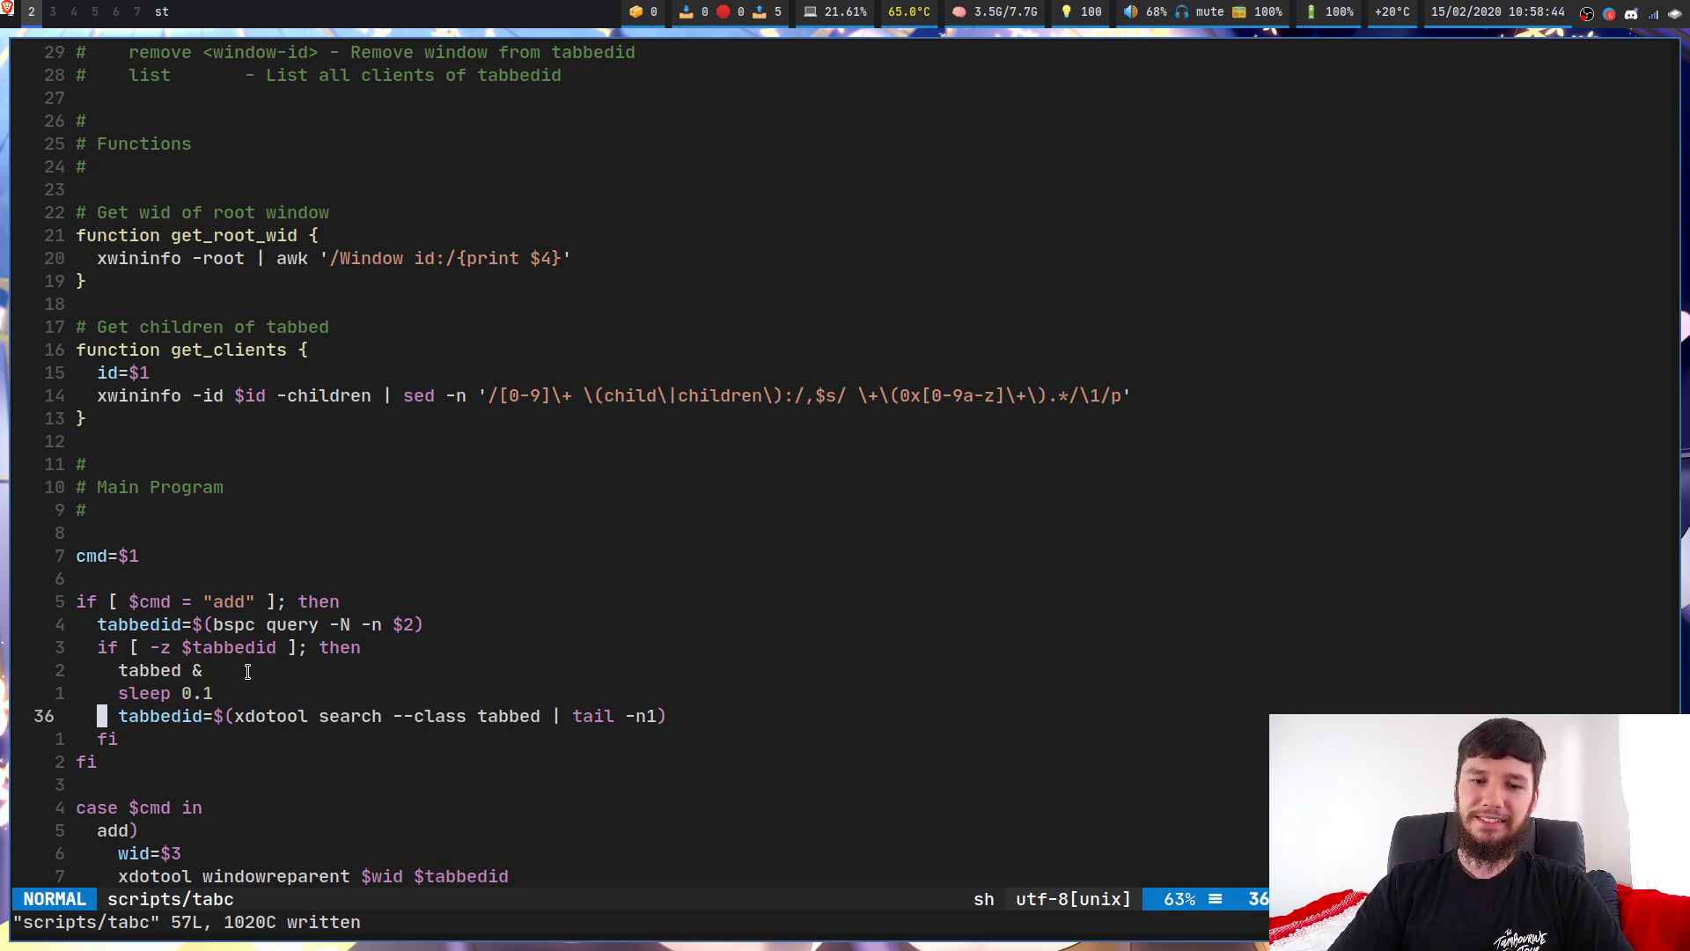
pyautogui.press('k')
pyautogui.press('k')
pyautogui.press('j')
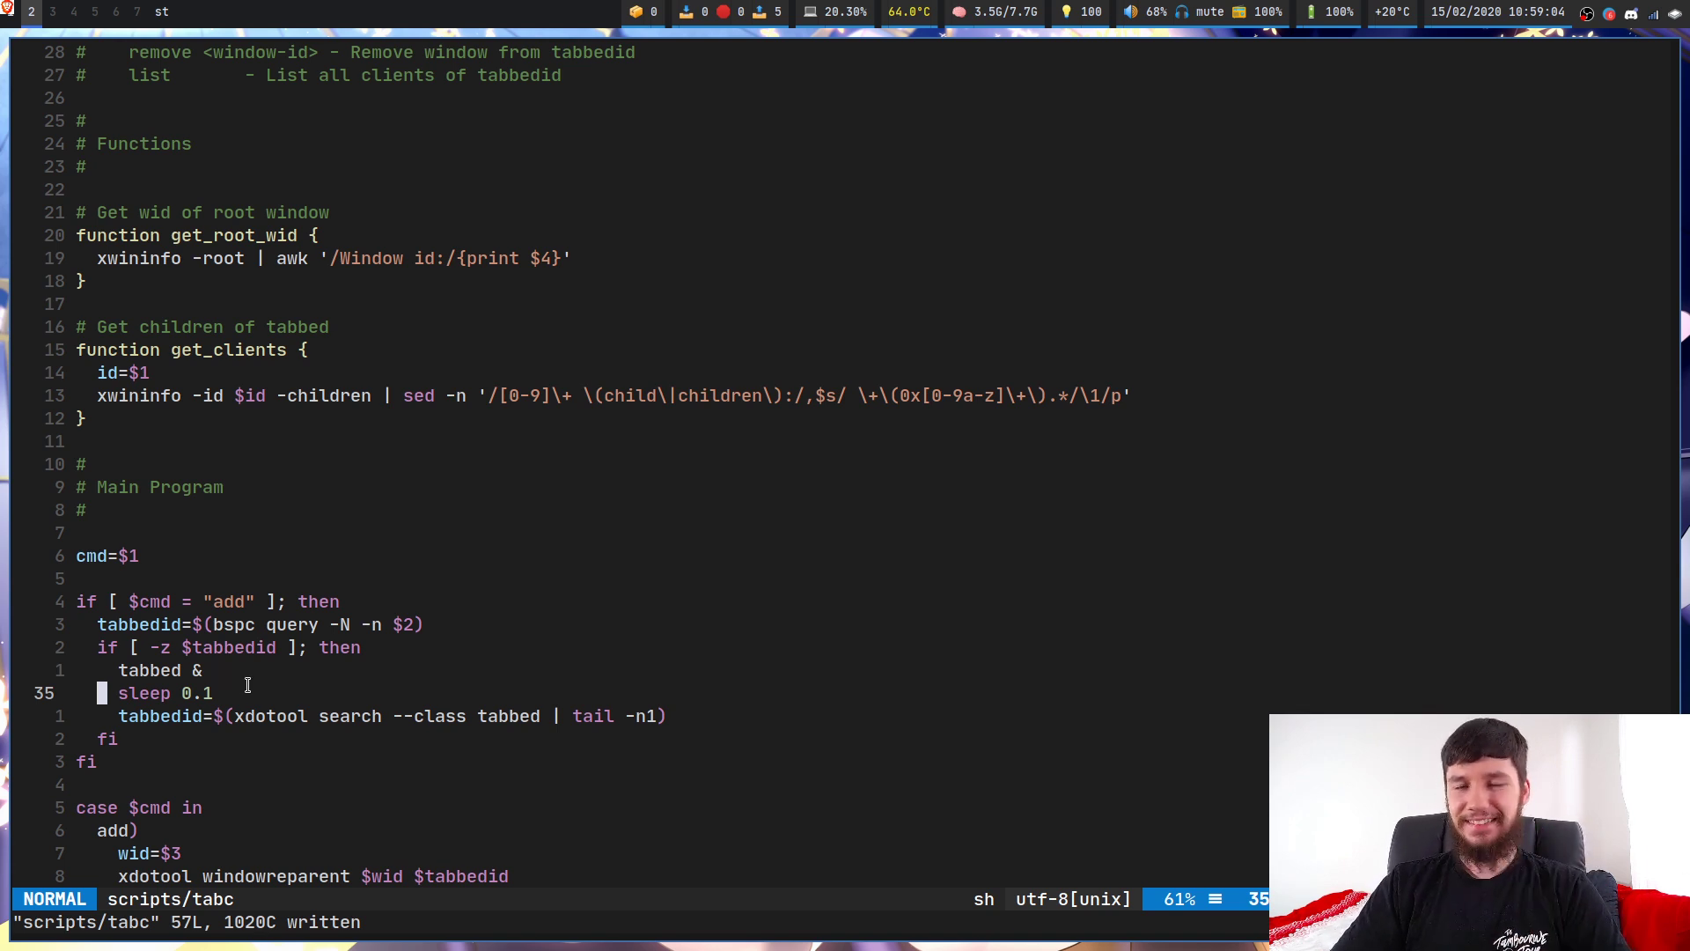
pyautogui.press('j')
pyautogui.press('j')
pyautogui.press('j')
pyautogui.press('j')
pyautogui.press('j')
pyautogui.press('j')
pyautogui.press('j')
pyautogui.press('j')
pyautogui.press('j')
pyautogui.press('j')
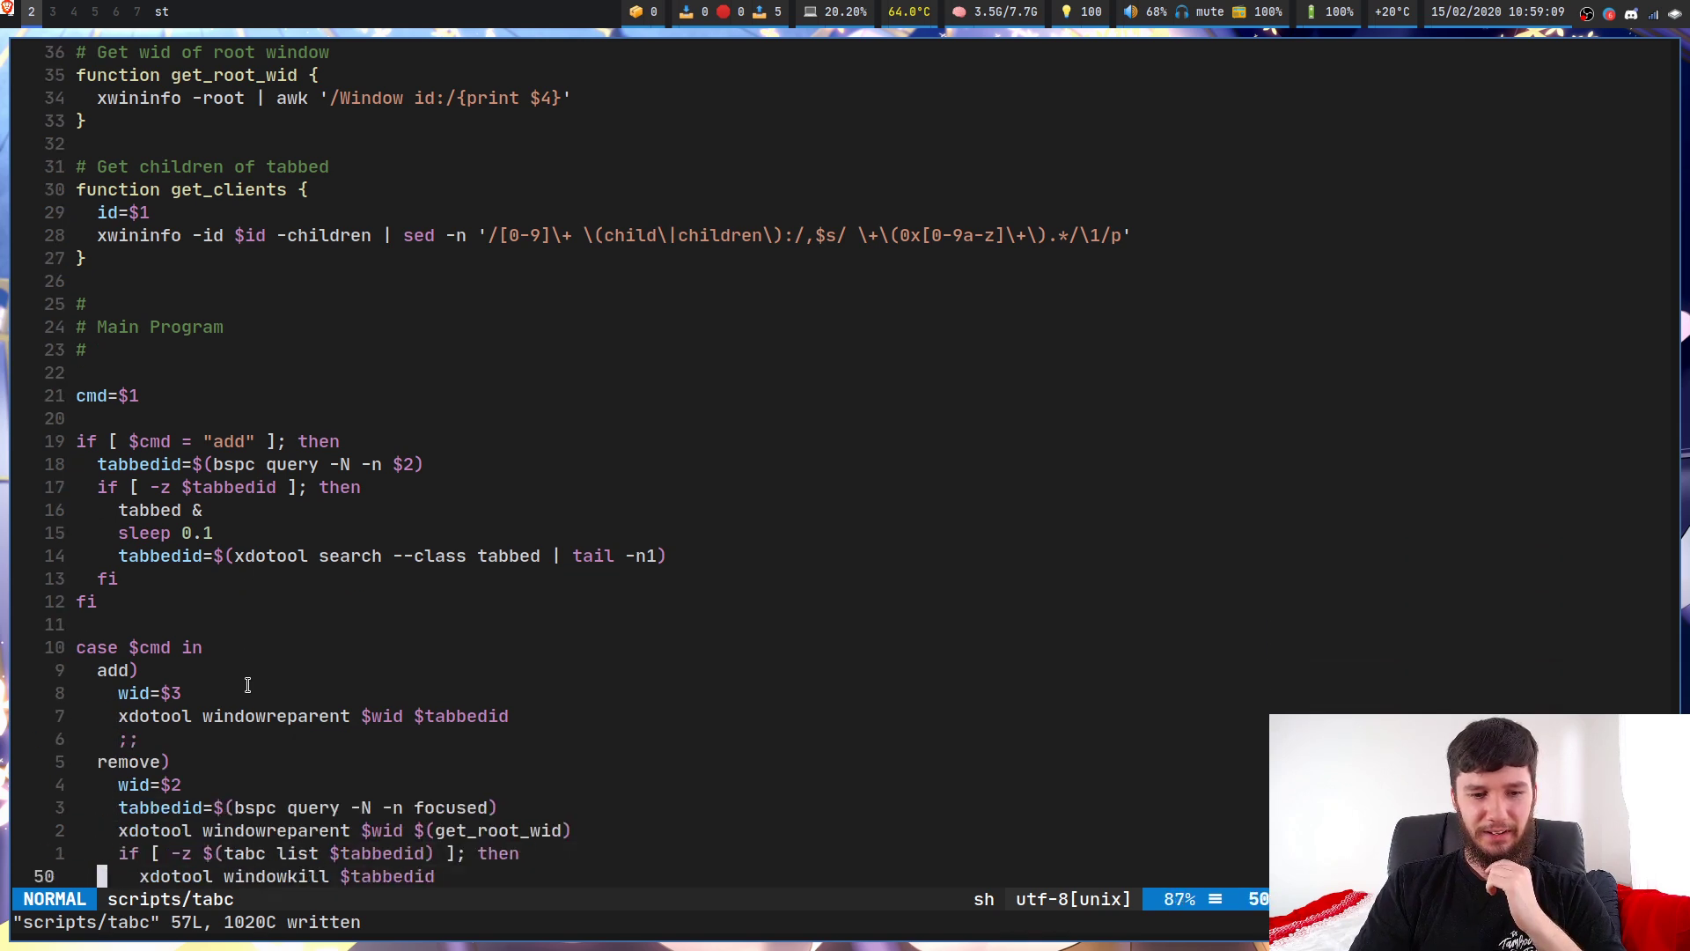
pyautogui.press('k')
pyautogui.press('k')
pyautogui.press('k')
pyautogui.press('k')
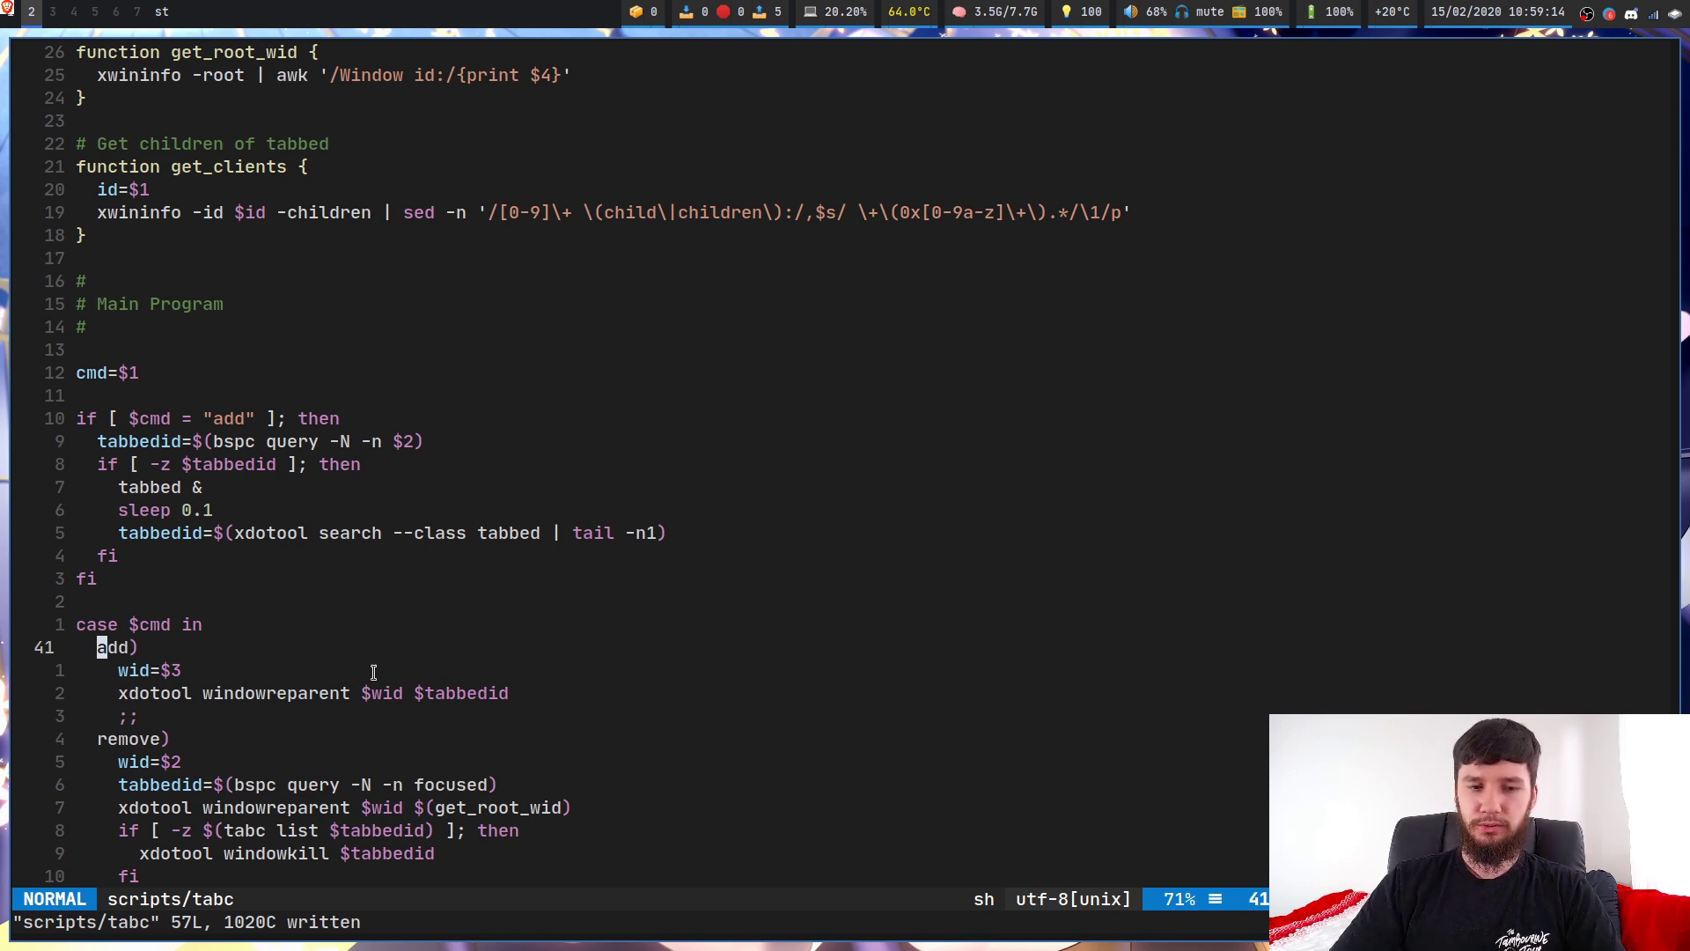
pyautogui.press('super+Return')
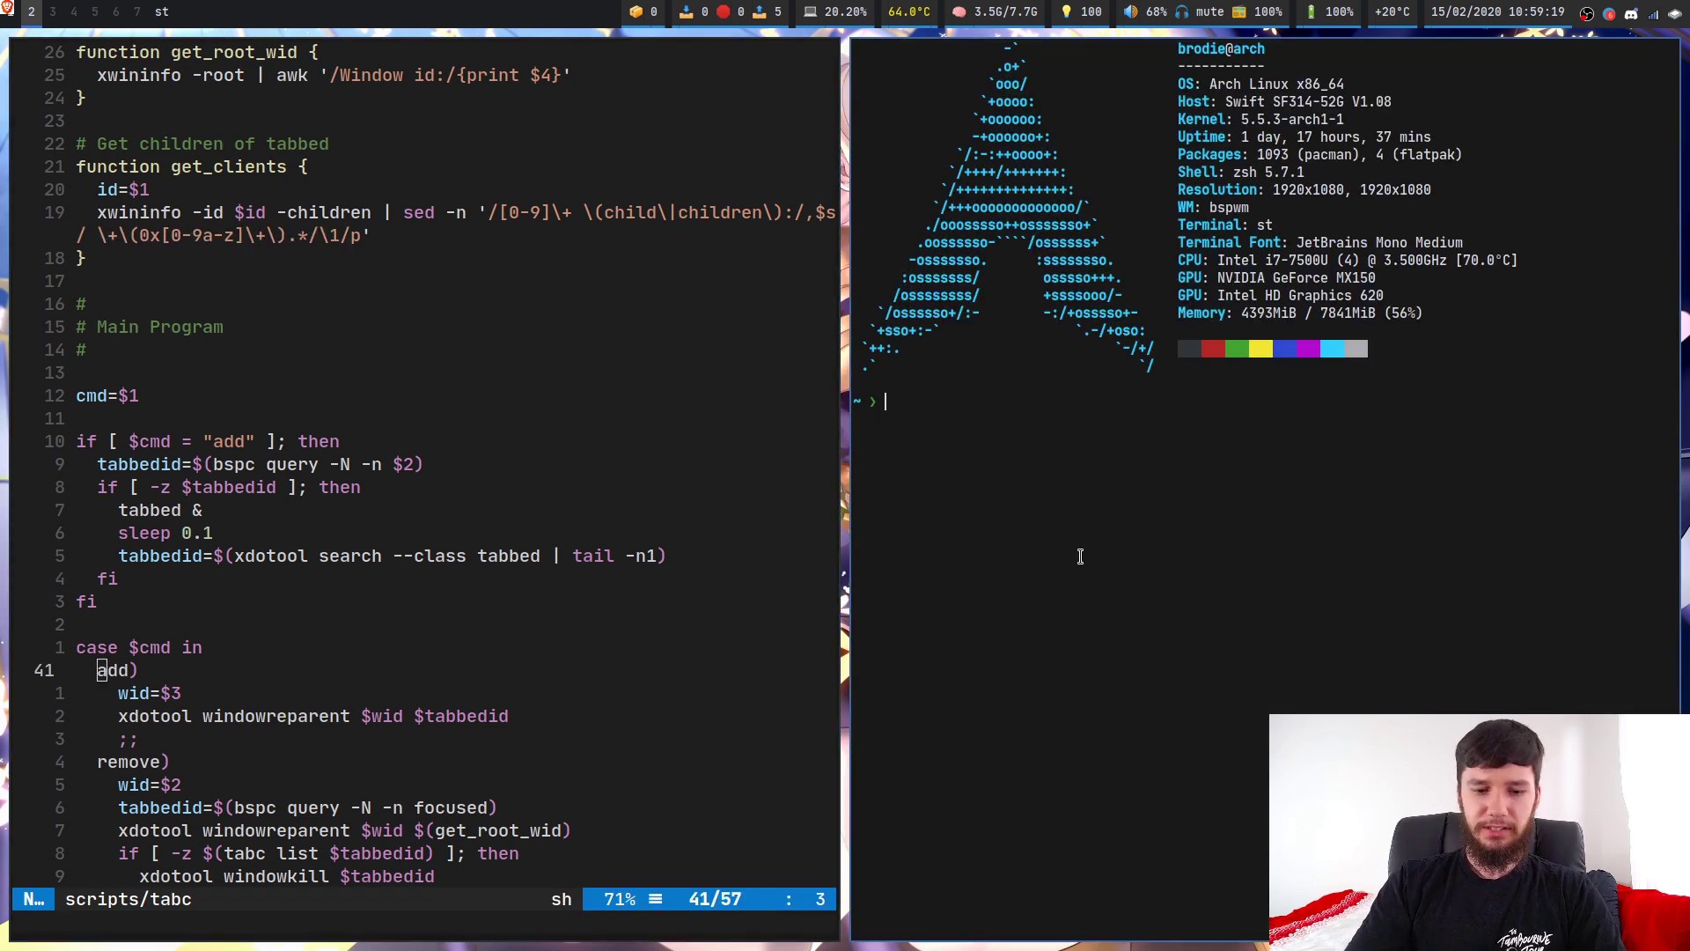
# - Run man xdotool and search /windowrepa to reach windowreparent, briefly toggling fullscreen
pyautogui.write('man ')
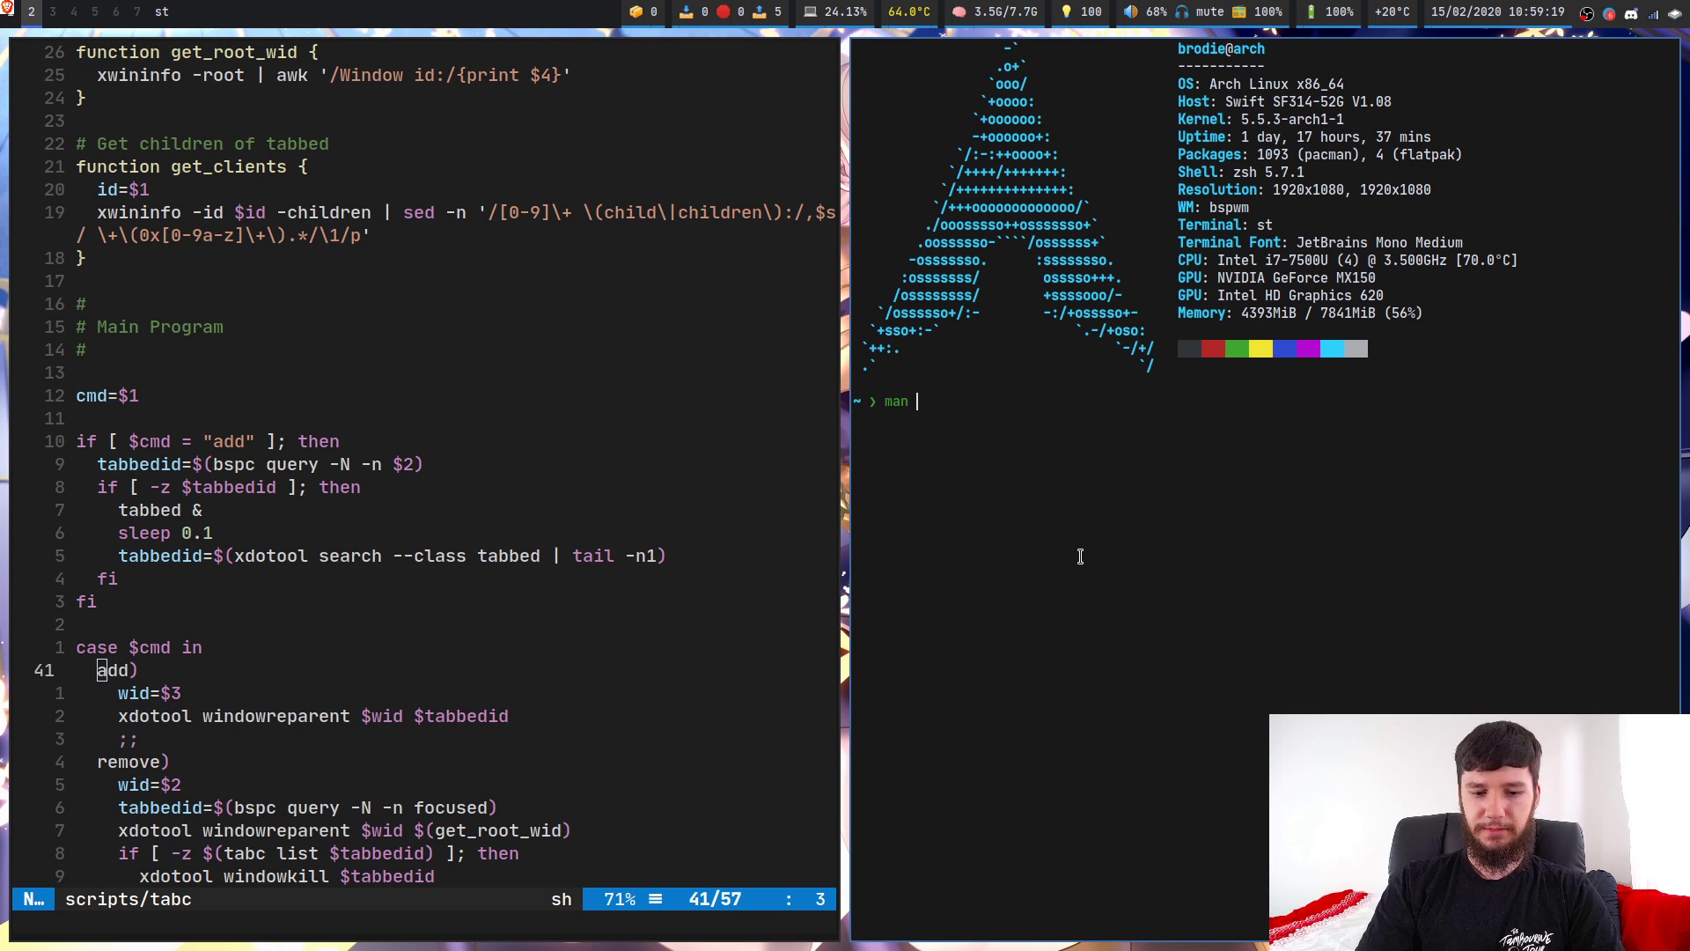
pyautogui.write('xdotool')
pyautogui.press('Return')
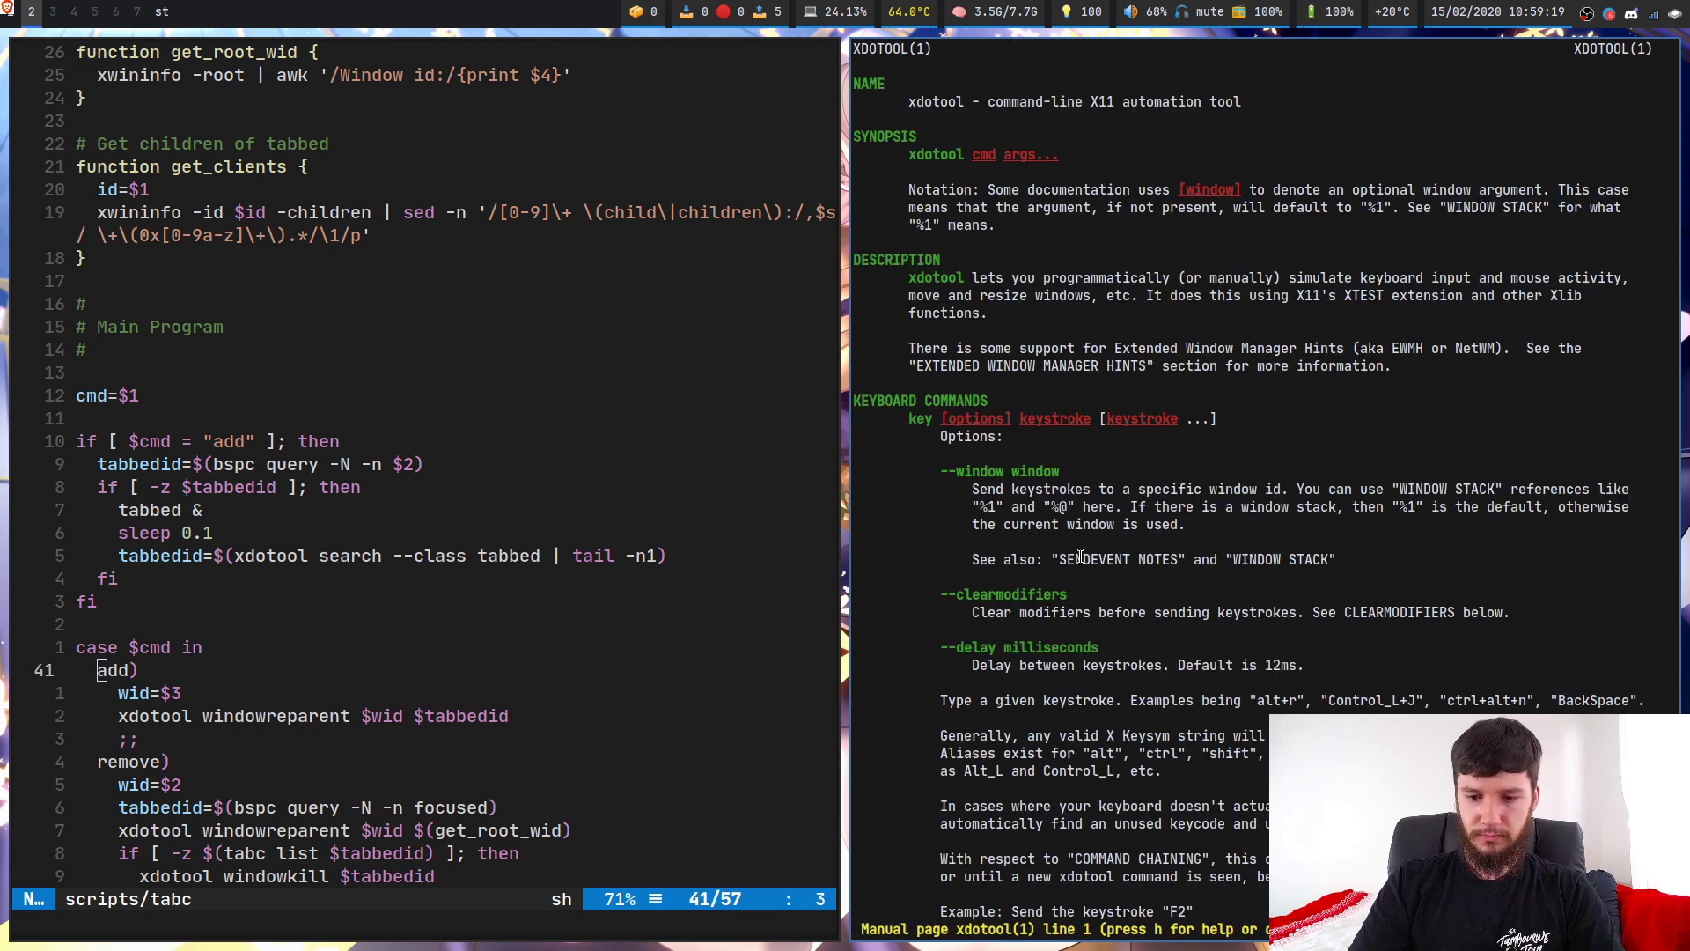
pyautogui.press('=')
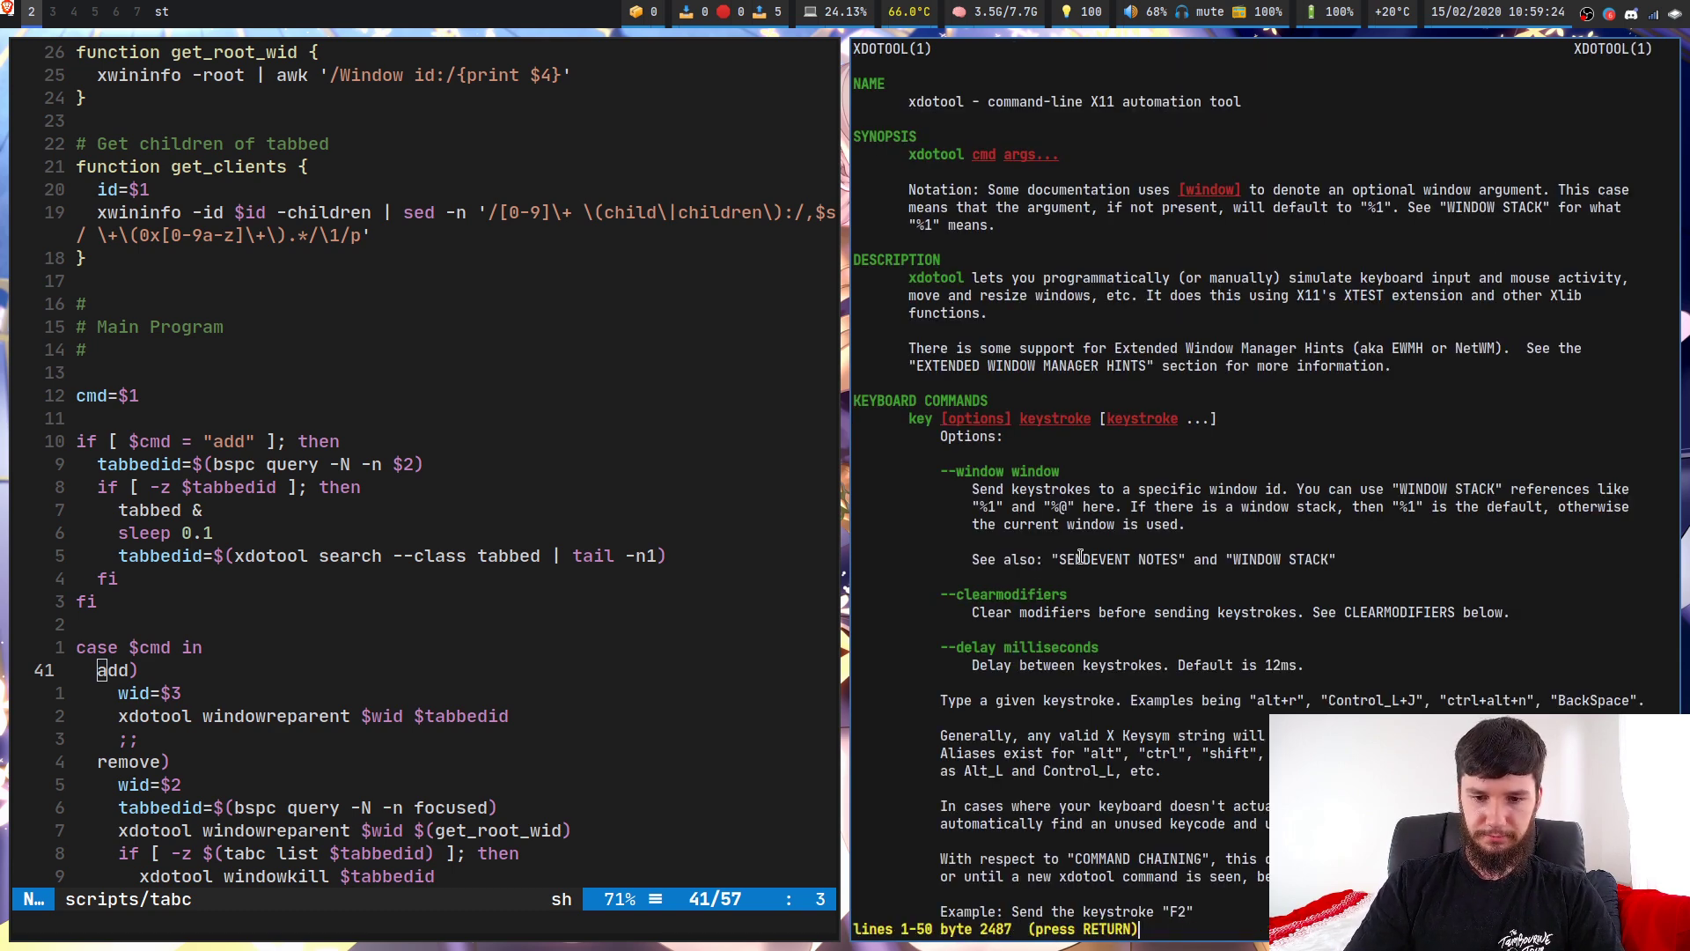
pyautogui.hotkey('ctrl', 'shift', 'pageup')
pyautogui.hotkey('ctrl', 'shift', 'pageup')
pyautogui.hotkey('ctrl', 'shift', 'pageup')
pyautogui.write('/wind')
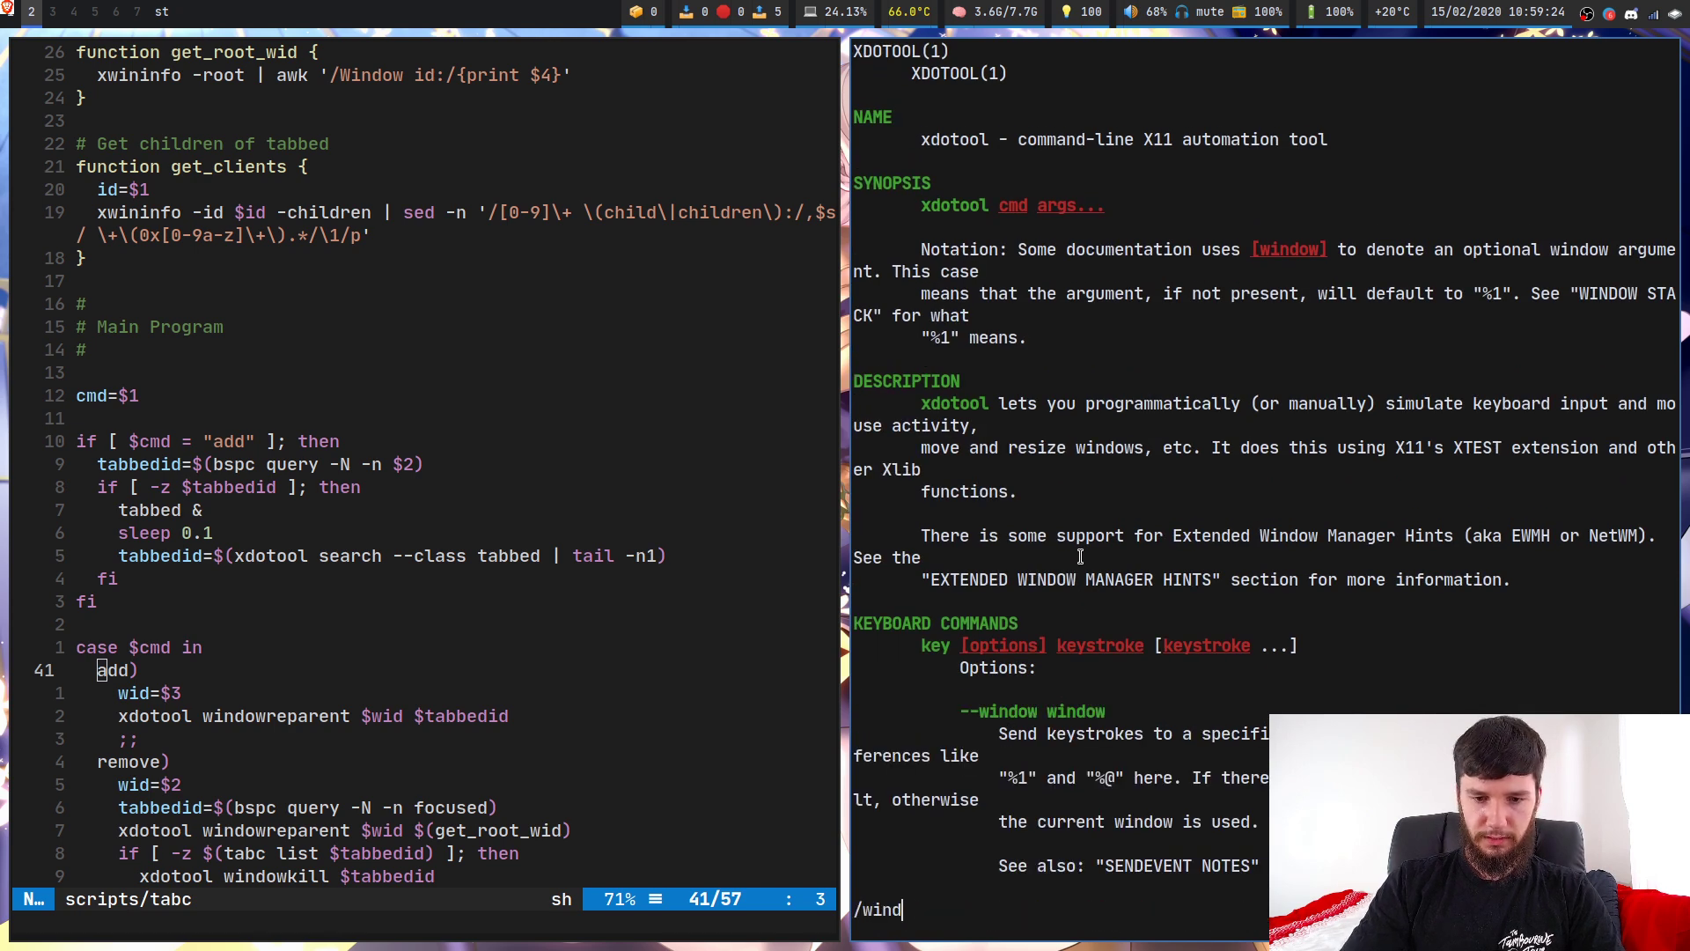
pyautogui.write('owrepa')
pyautogui.press('Return')
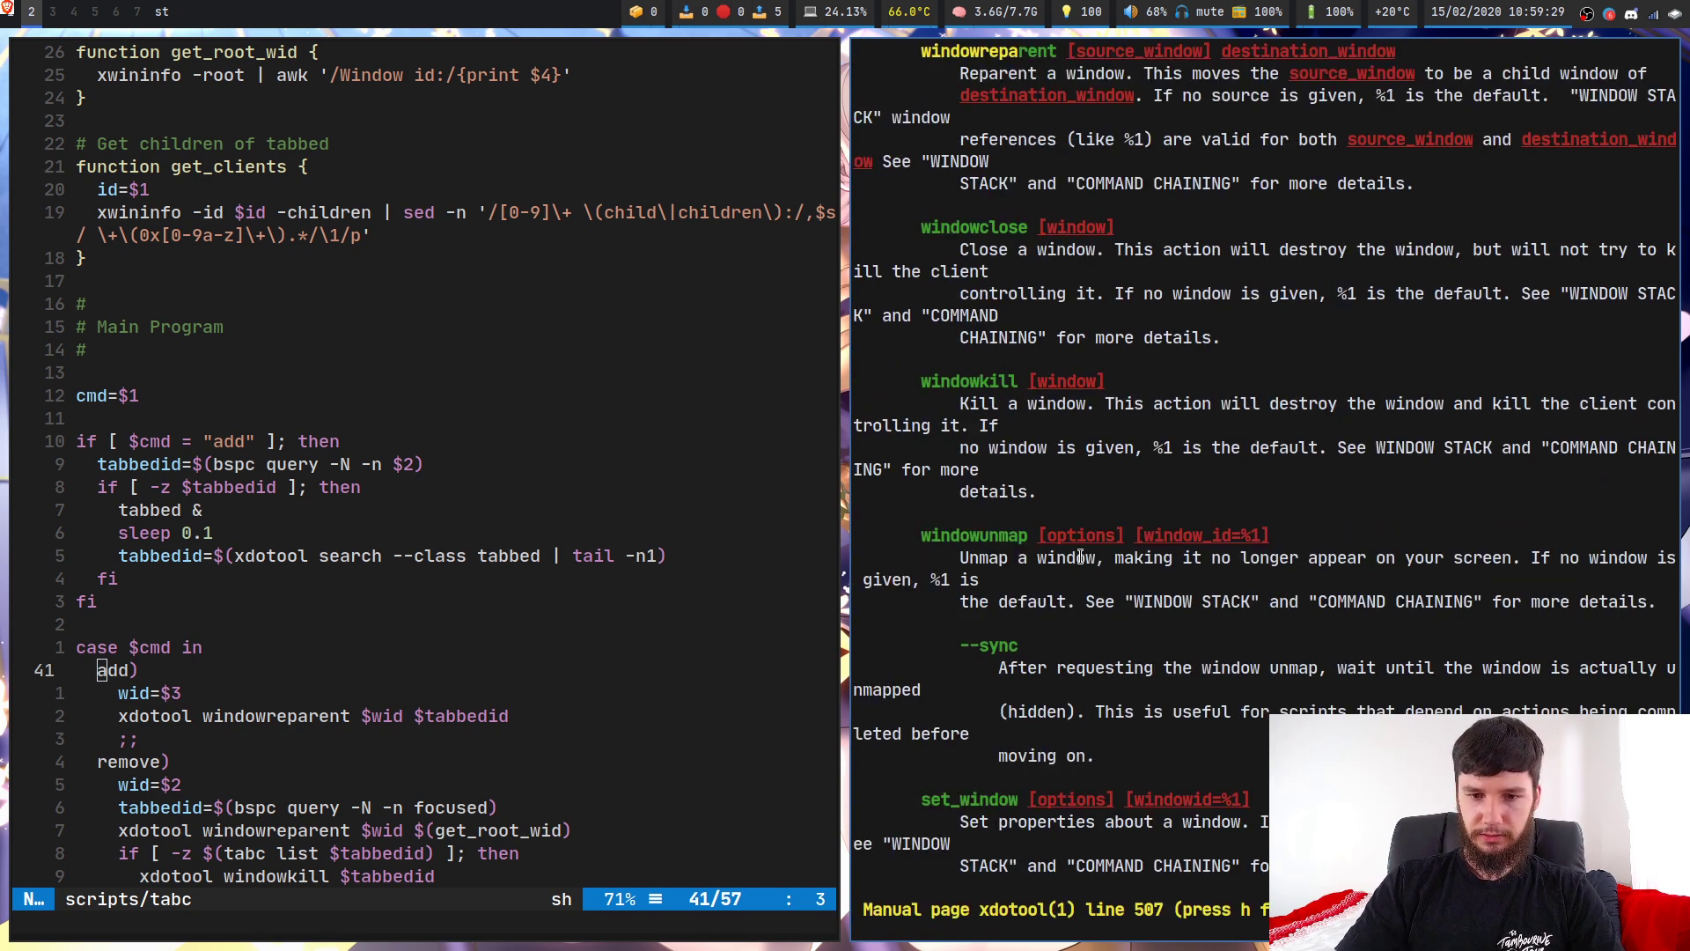
pyautogui.press('super+f')
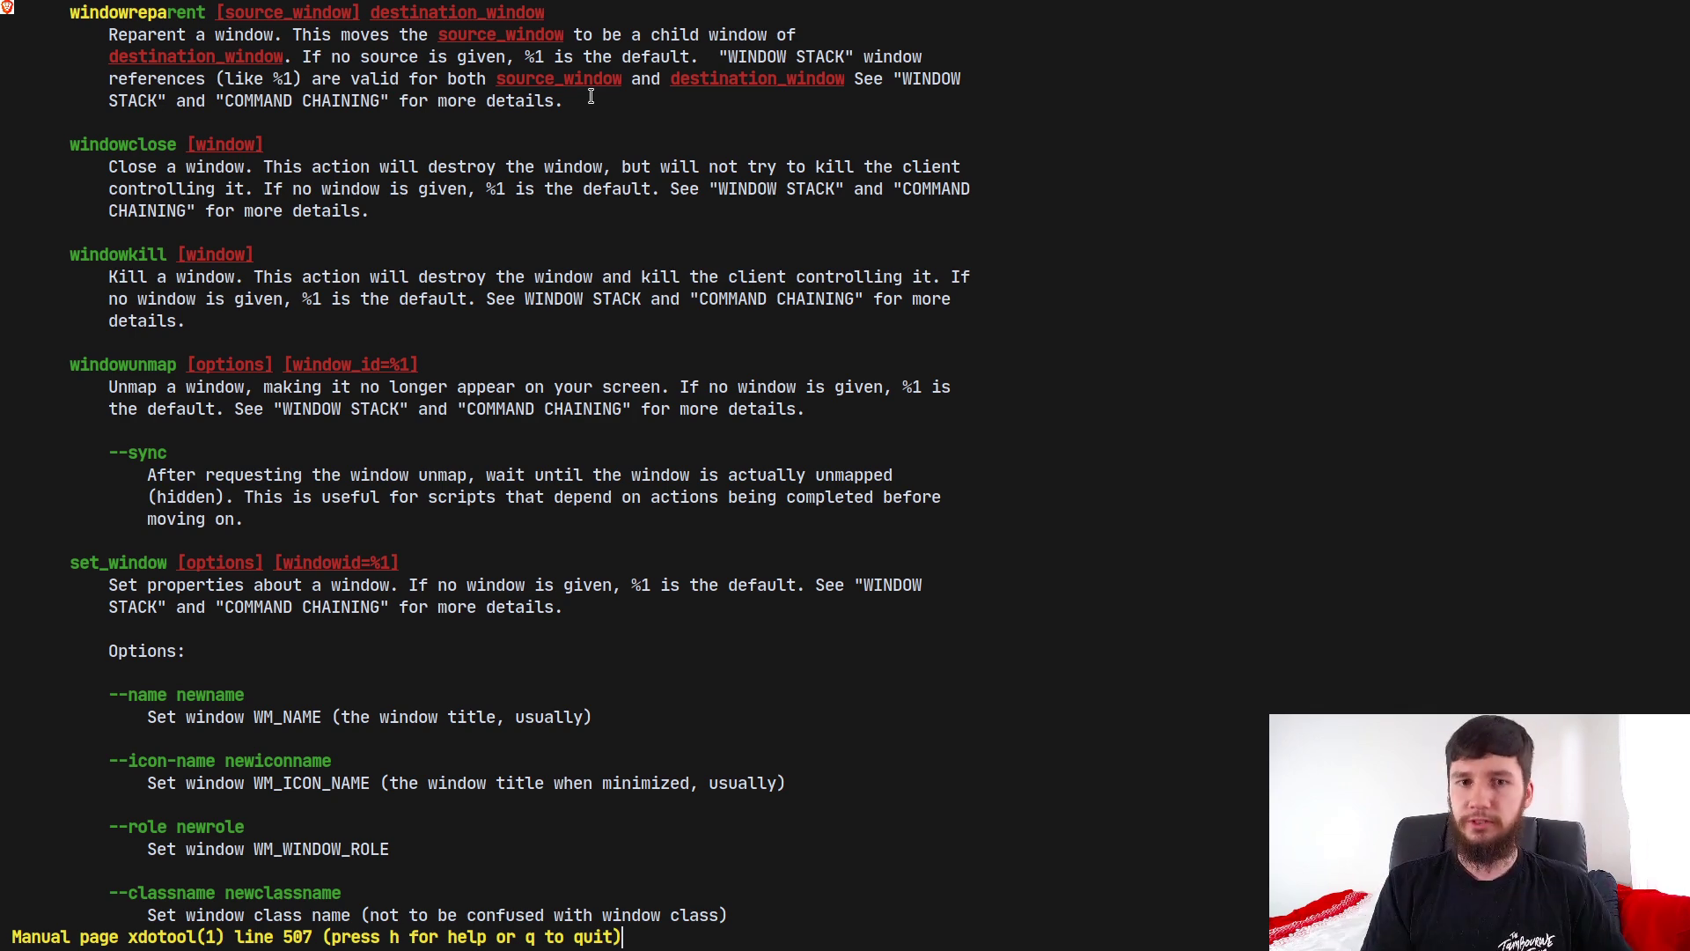
pyautogui.press('super+f')
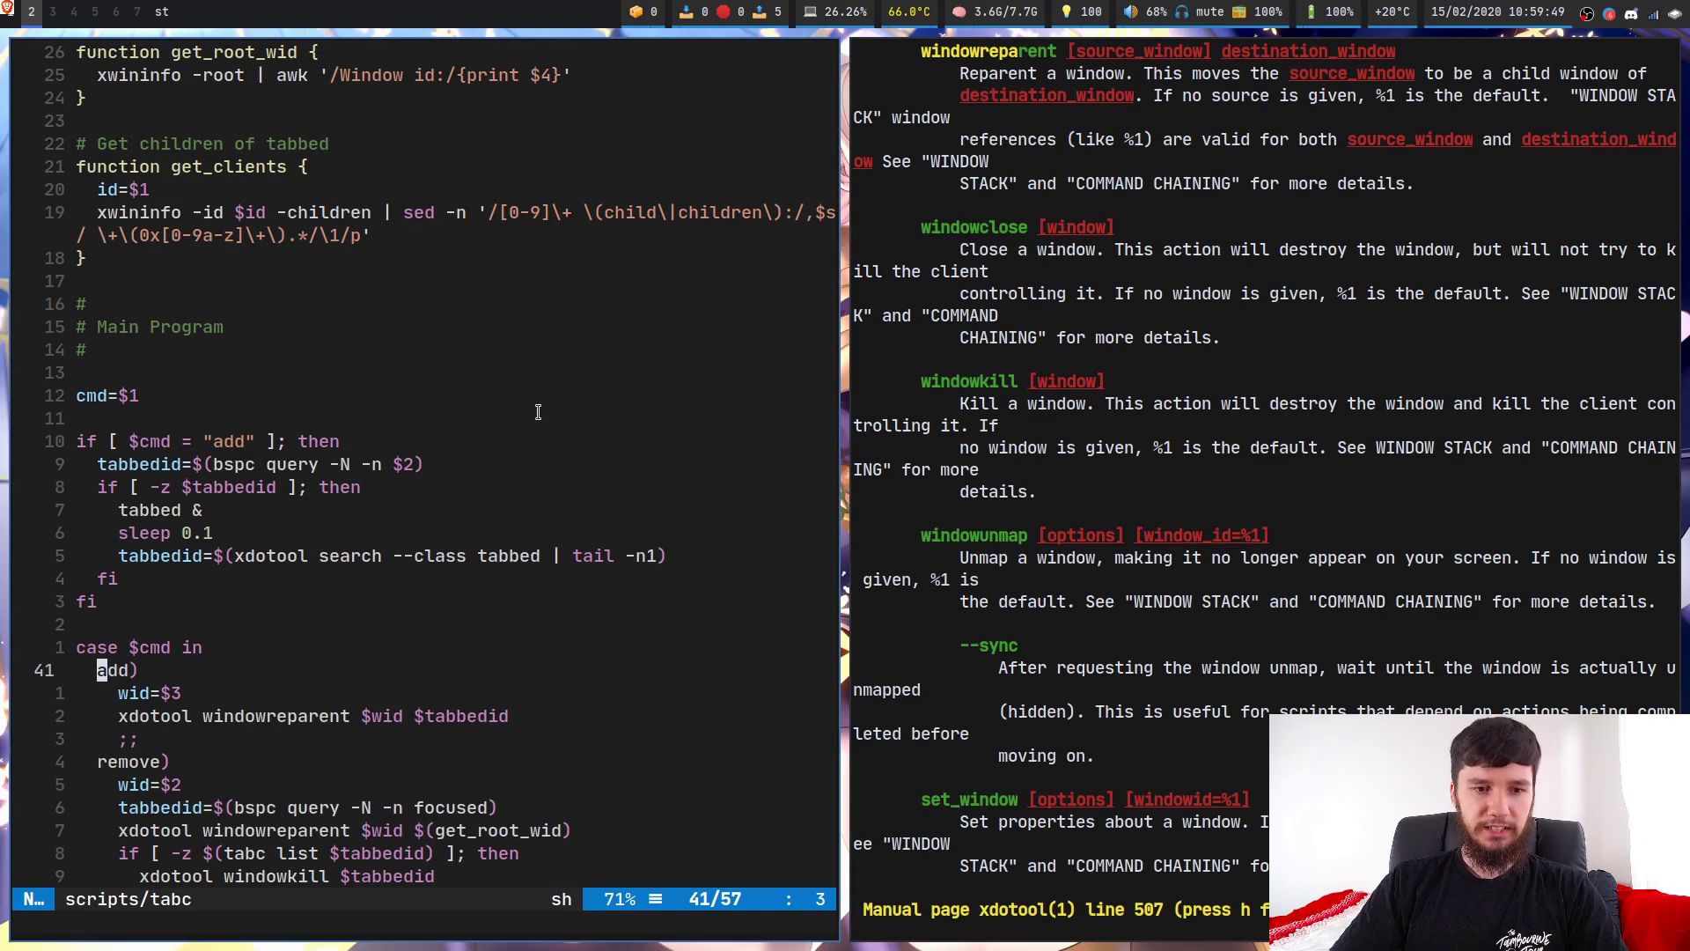
pyautogui.press('j')
pyautogui.press('j')
pyautogui.press('j')
pyautogui.press('l')
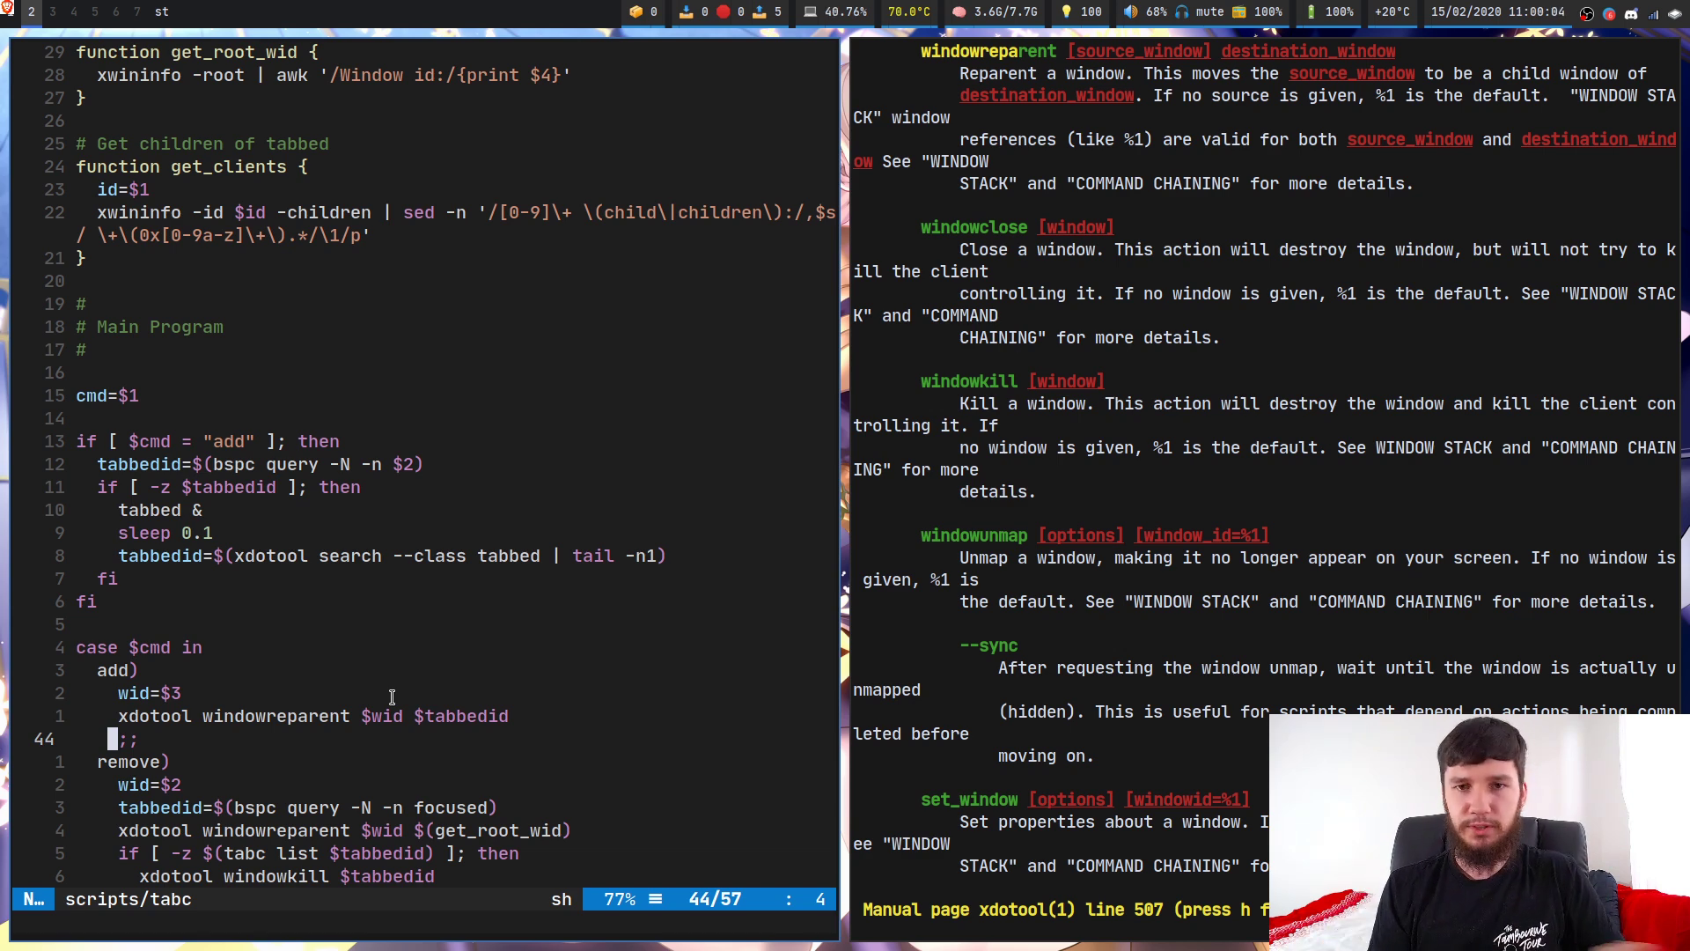
pyautogui.press('j')
pyautogui.press('j')
pyautogui.press('j')
pyautogui.press('j')
pyautogui.press('j')
pyautogui.press('j')
pyautogui.press('j')
pyautogui.press('j')
pyautogui.press('j')
pyautogui.press('j')
pyautogui.press('j')
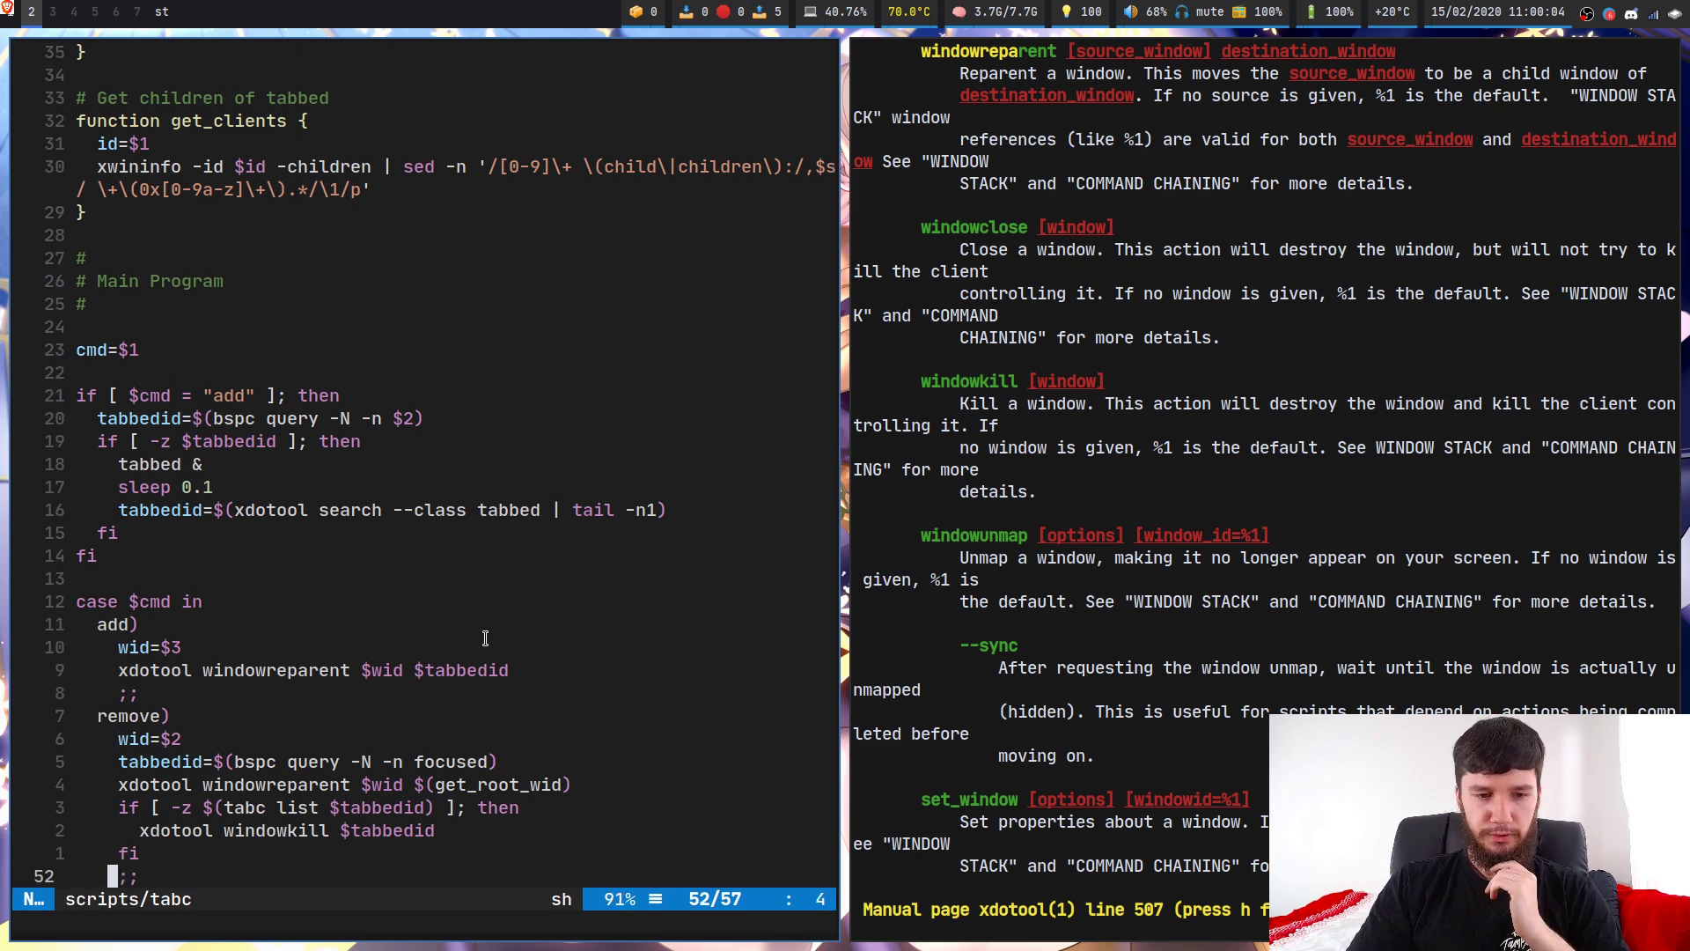
pyautogui.press('k')
pyautogui.press('k')
pyautogui.press('k')
pyautogui.press('k')
pyautogui.press('k')
pyautogui.press('k')
pyautogui.press('k')
pyautogui.press('k')
pyautogui.press('j')
pyautogui.press('j')
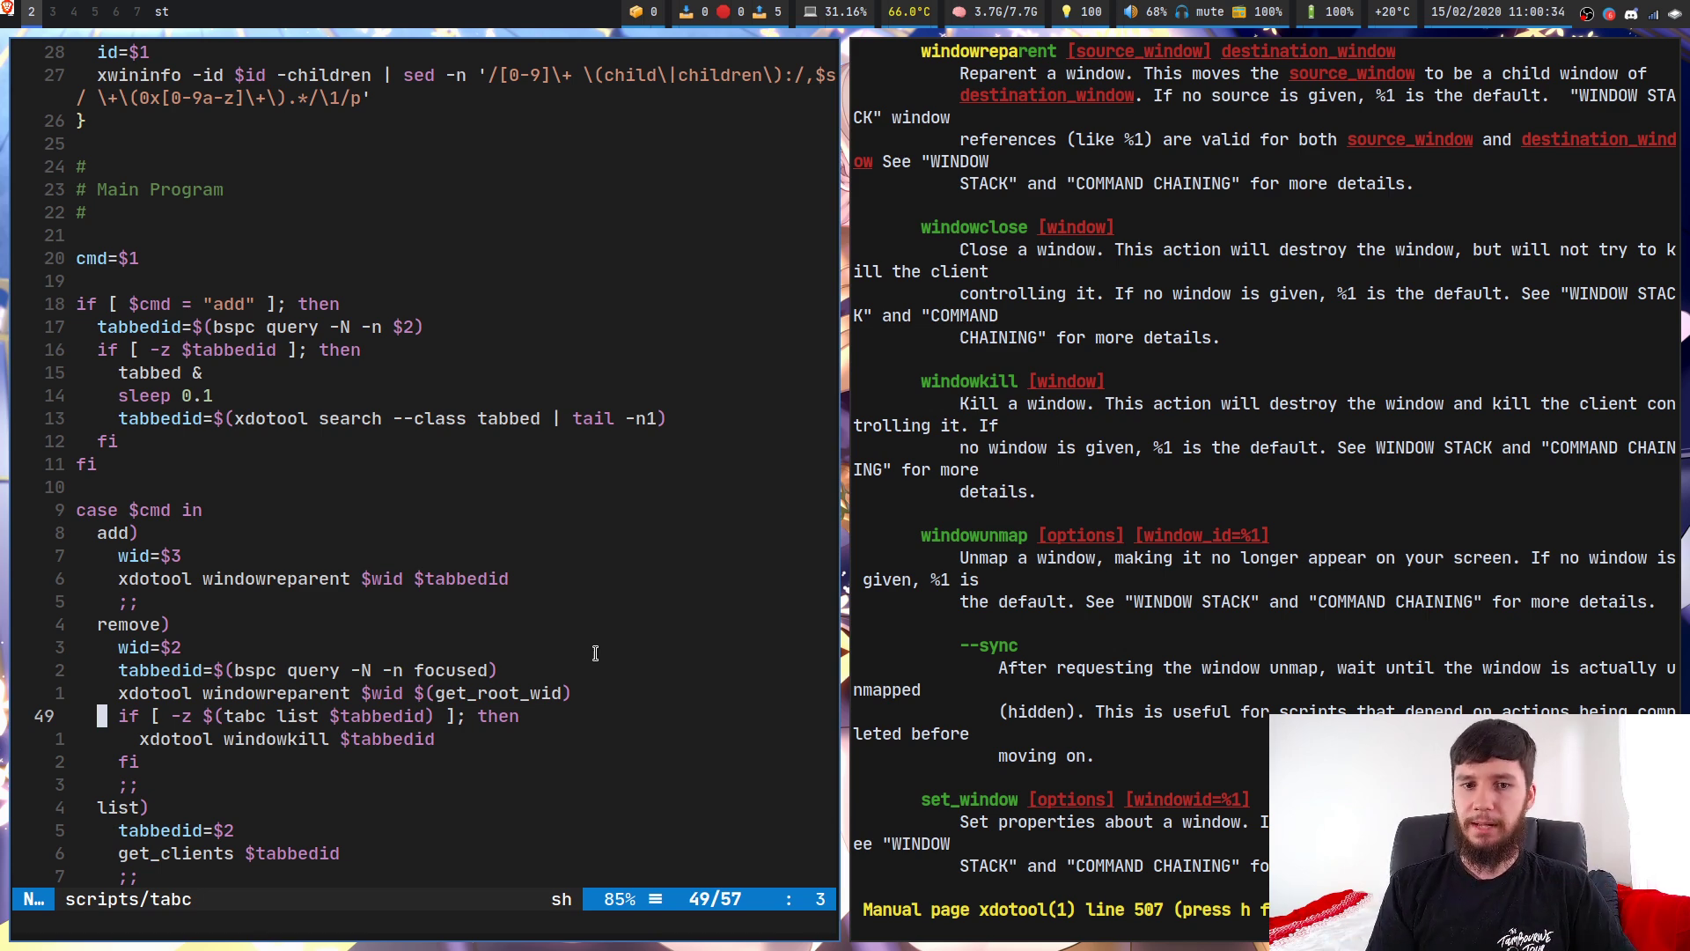
# - Open a new st terminal, tab it with Super+T, and view tabc's windowreparent line
pyautogui.press('super+Return')
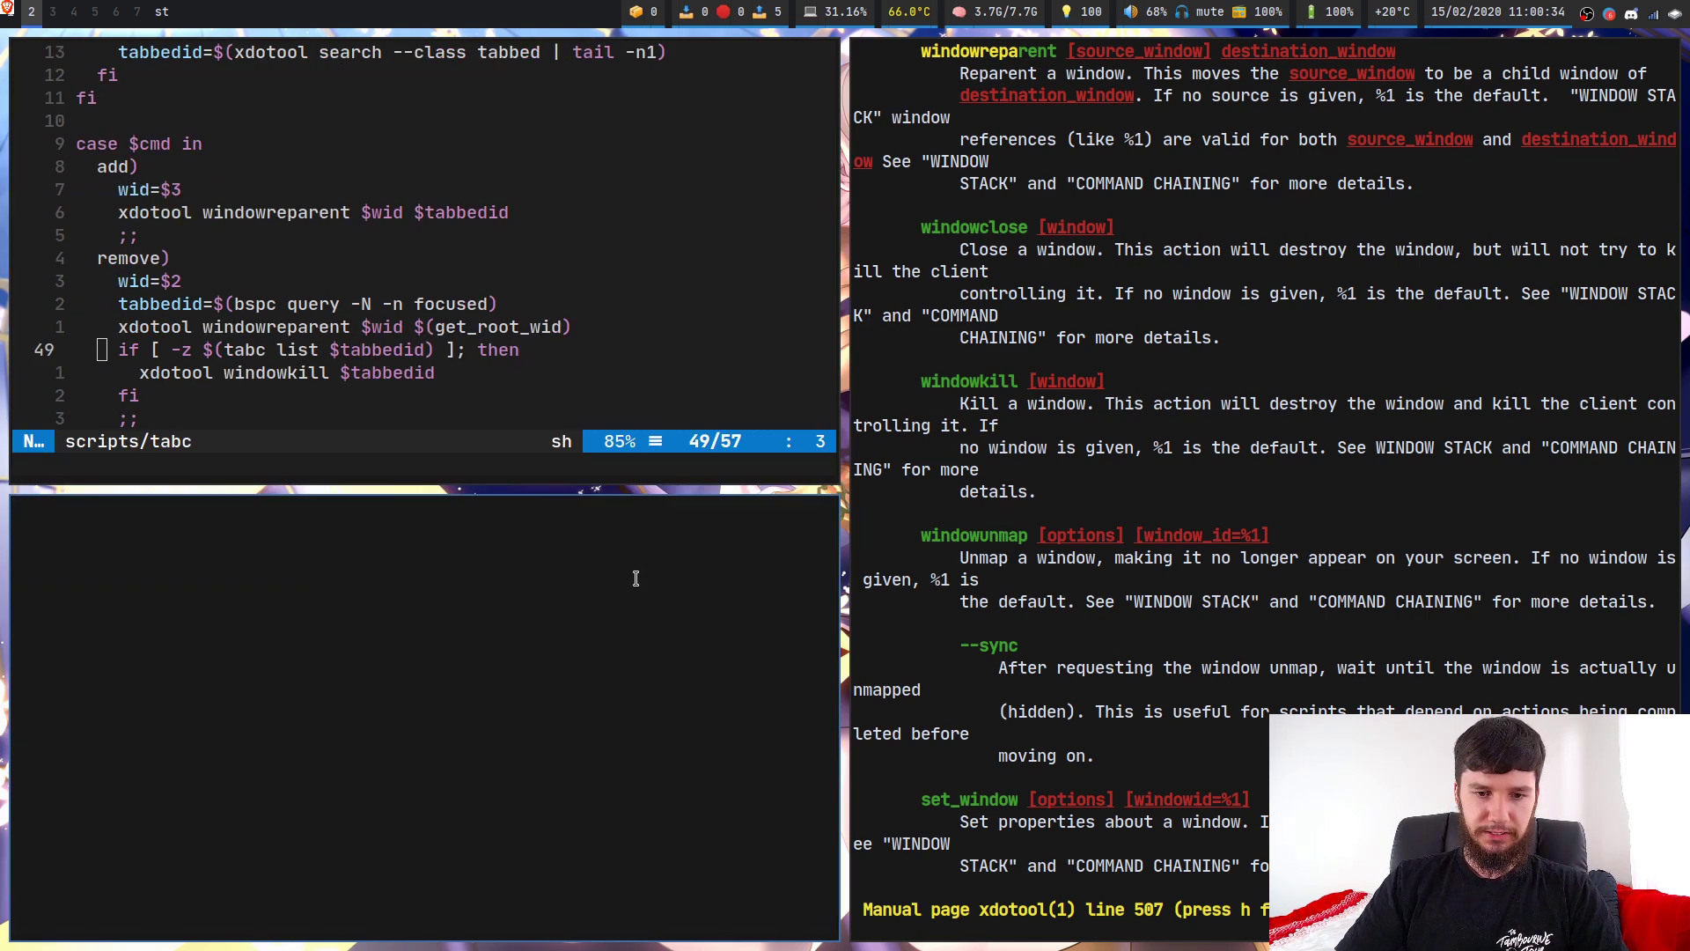
pyautogui.press('super+t')
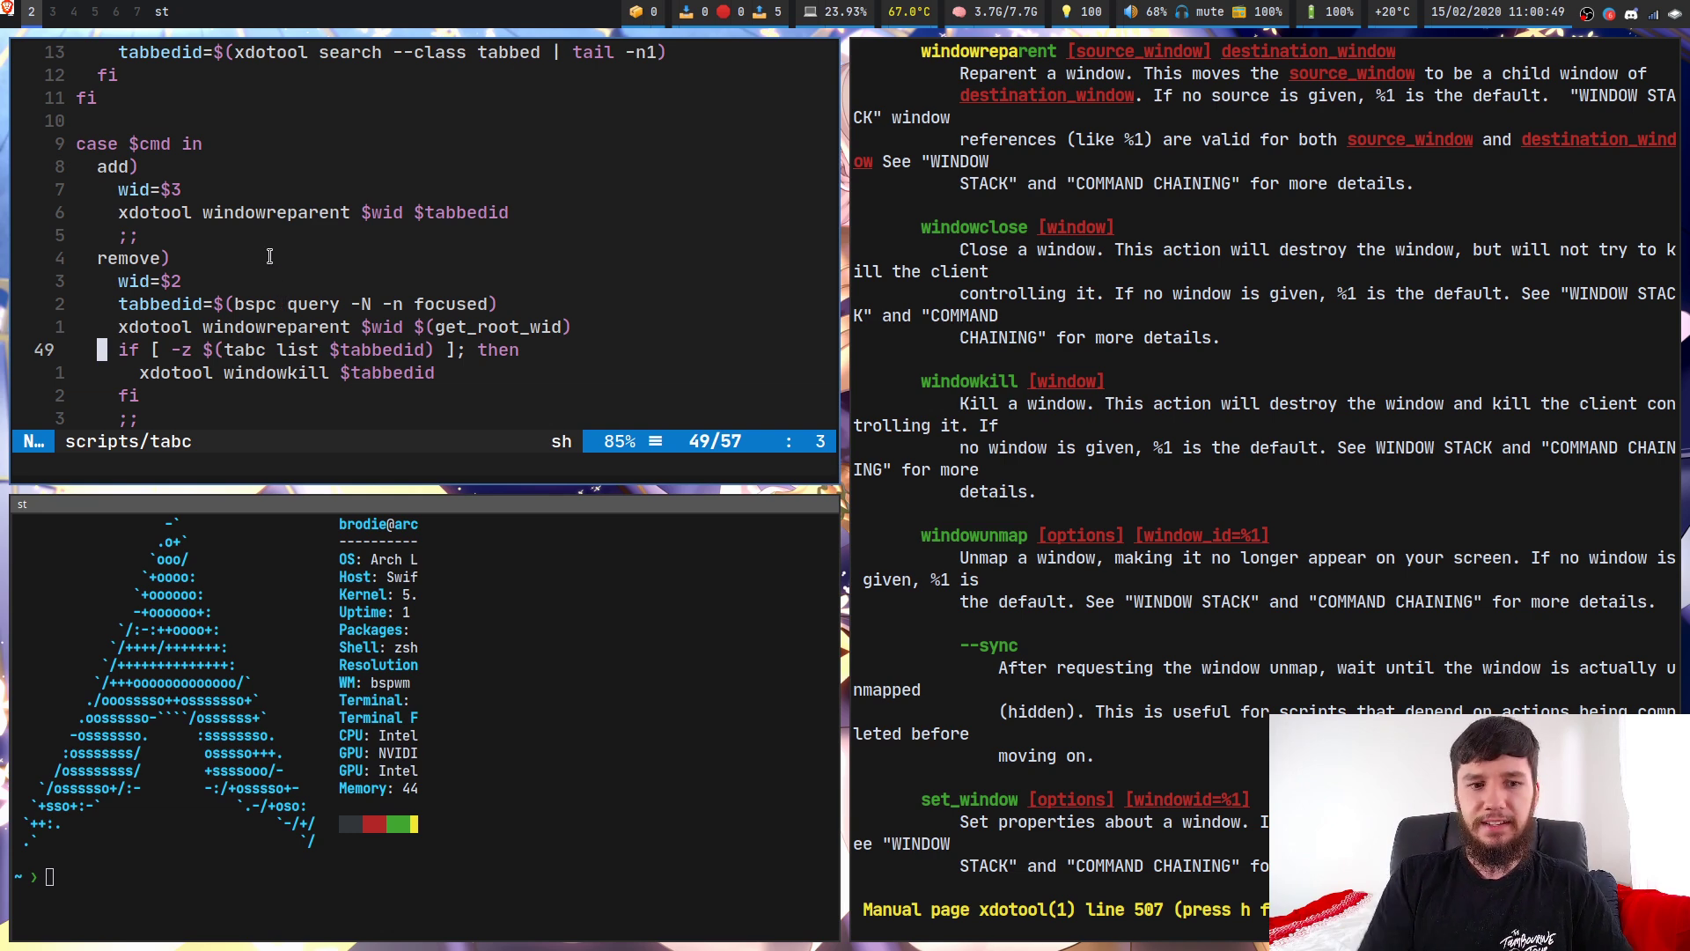
pyautogui.press('k')
pyautogui.press('k')
pyautogui.press('k')
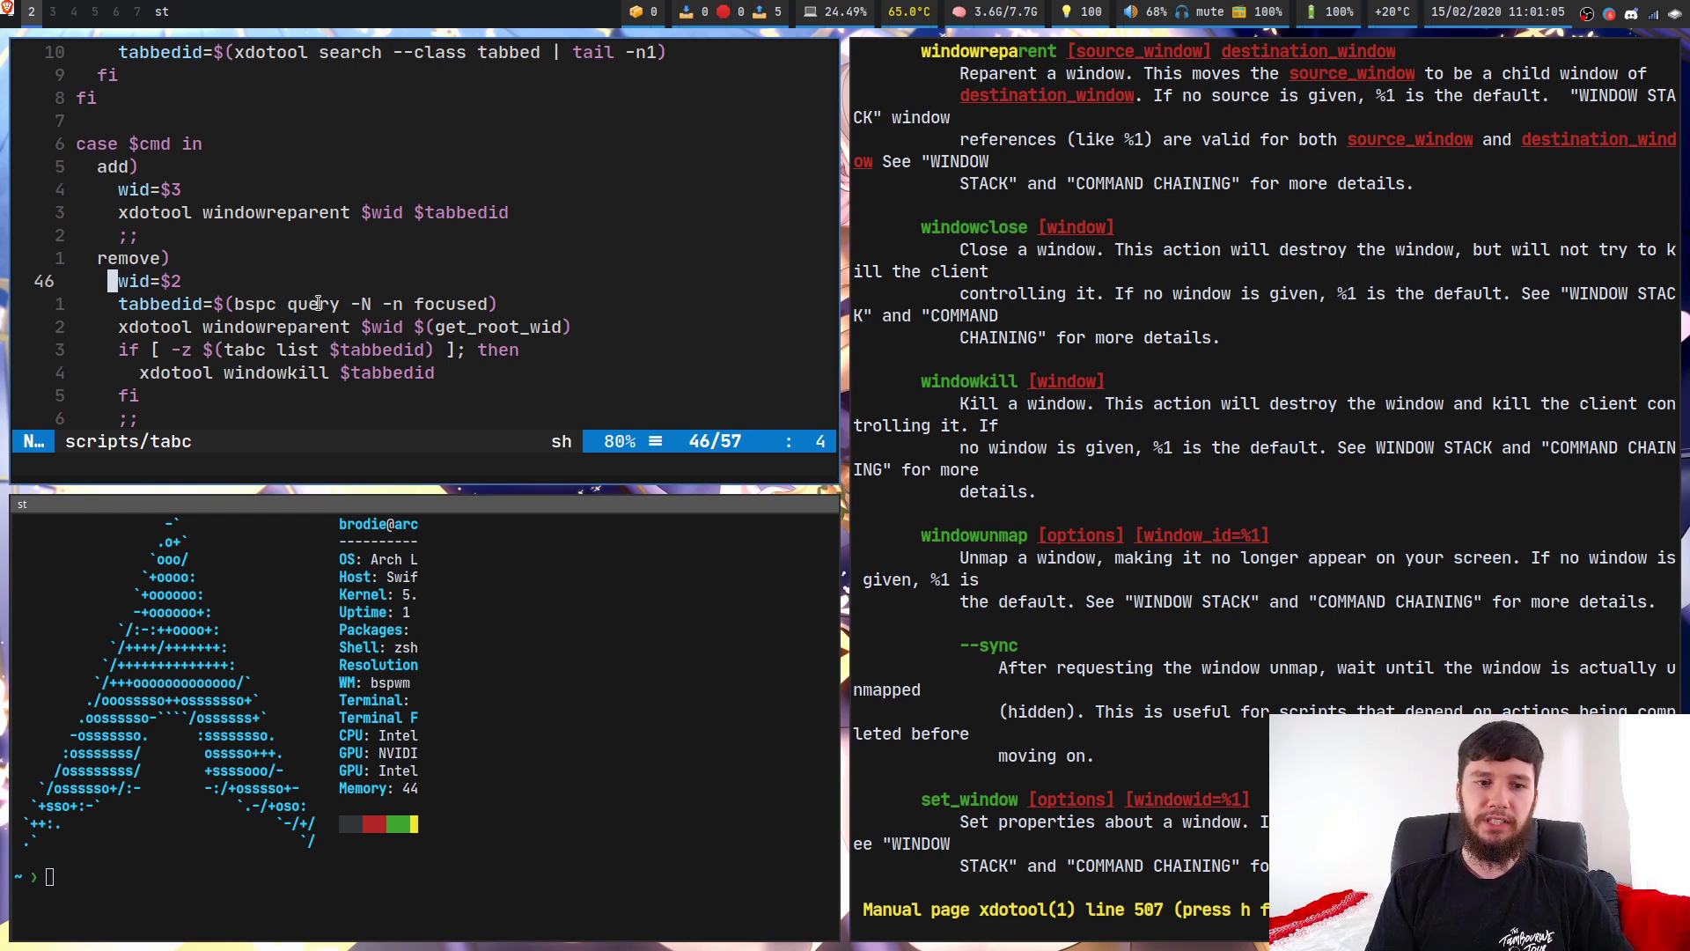
pyautogui.press('j')
pyautogui.press('j')
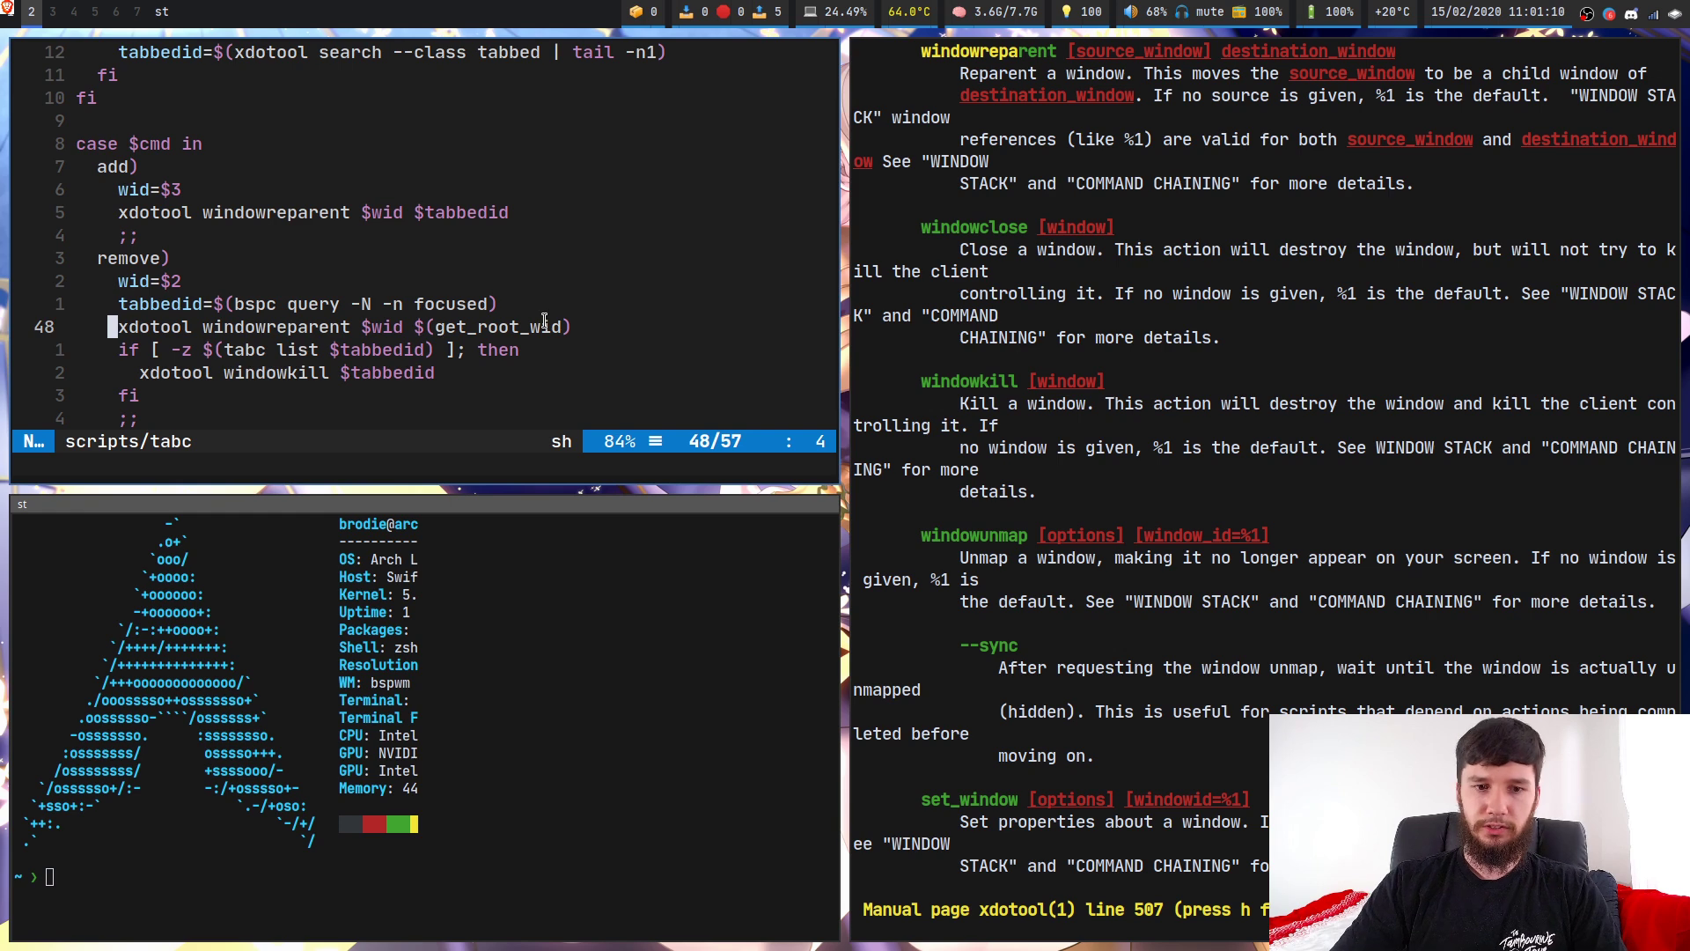
# - Jump to line 1 with :1 and browse tabc's helper functions down to tabbedid=$2
pyautogui.write(':1')
pyautogui.press('Return')
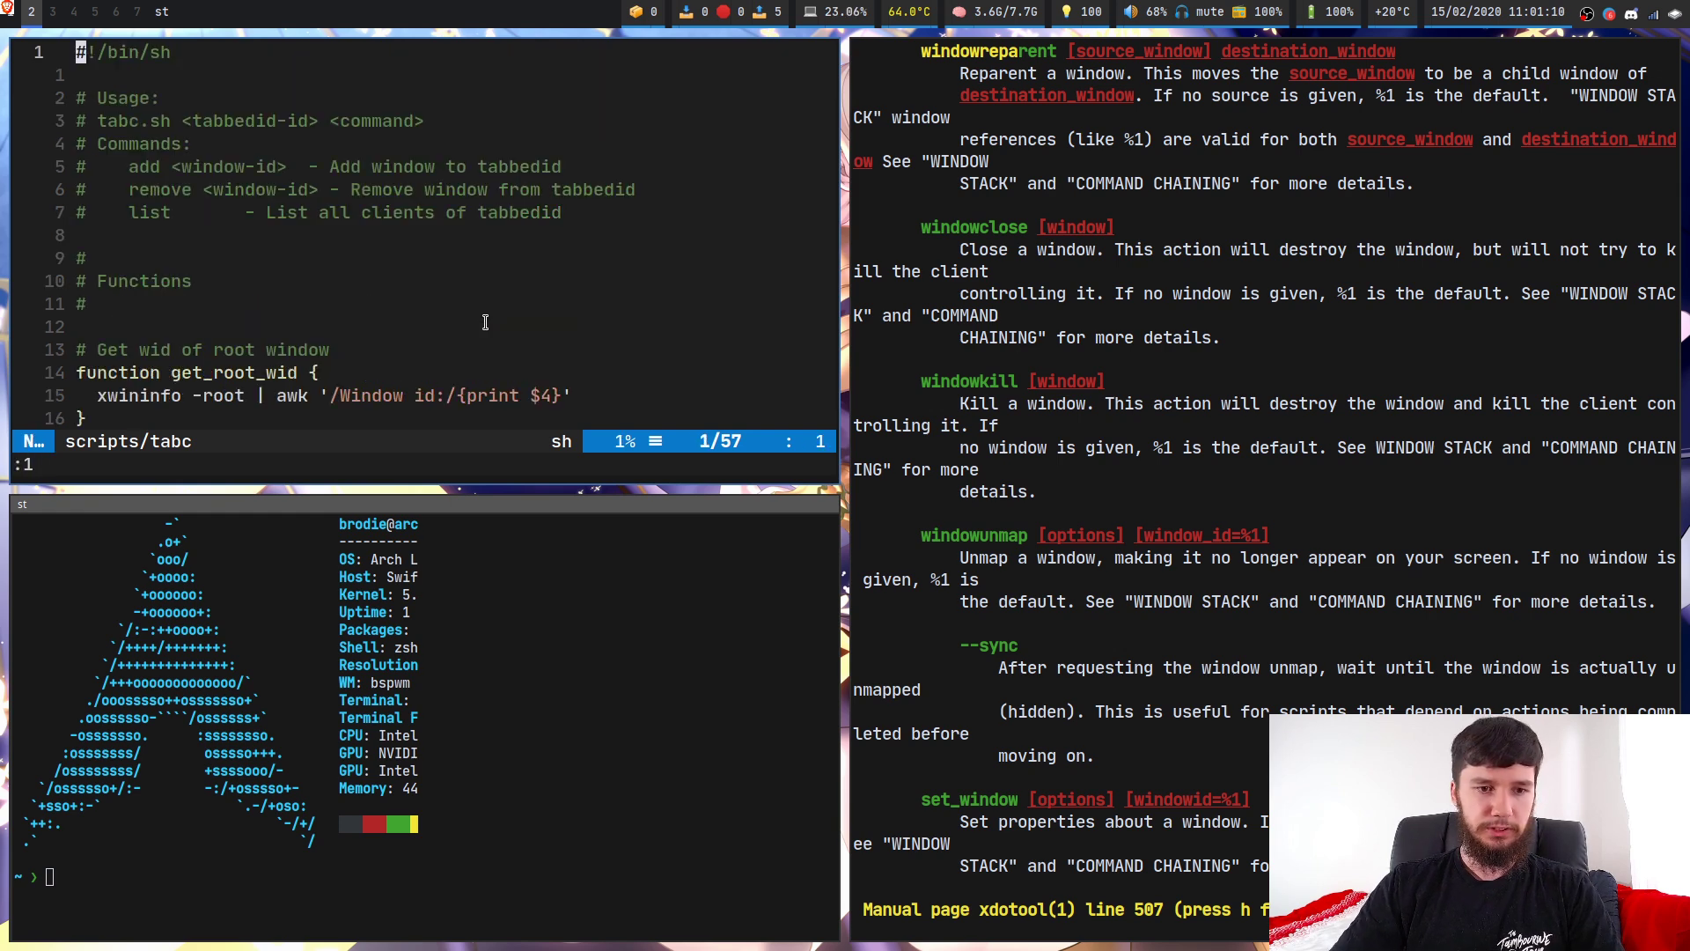
pyautogui.press('j')
pyautogui.press('j')
pyautogui.press('j')
pyautogui.press('j')
pyautogui.press('j')
pyautogui.press('j')
pyautogui.press('j')
pyautogui.press('j')
pyautogui.press('j')
pyautogui.press('j')
pyautogui.press('j')
pyautogui.press('j')
pyautogui.press('j')
pyautogui.press('j')
pyautogui.press('j')
pyautogui.press('j')
pyautogui.press('j')
pyautogui.press('j')
pyautogui.press('j')
pyautogui.press('j')
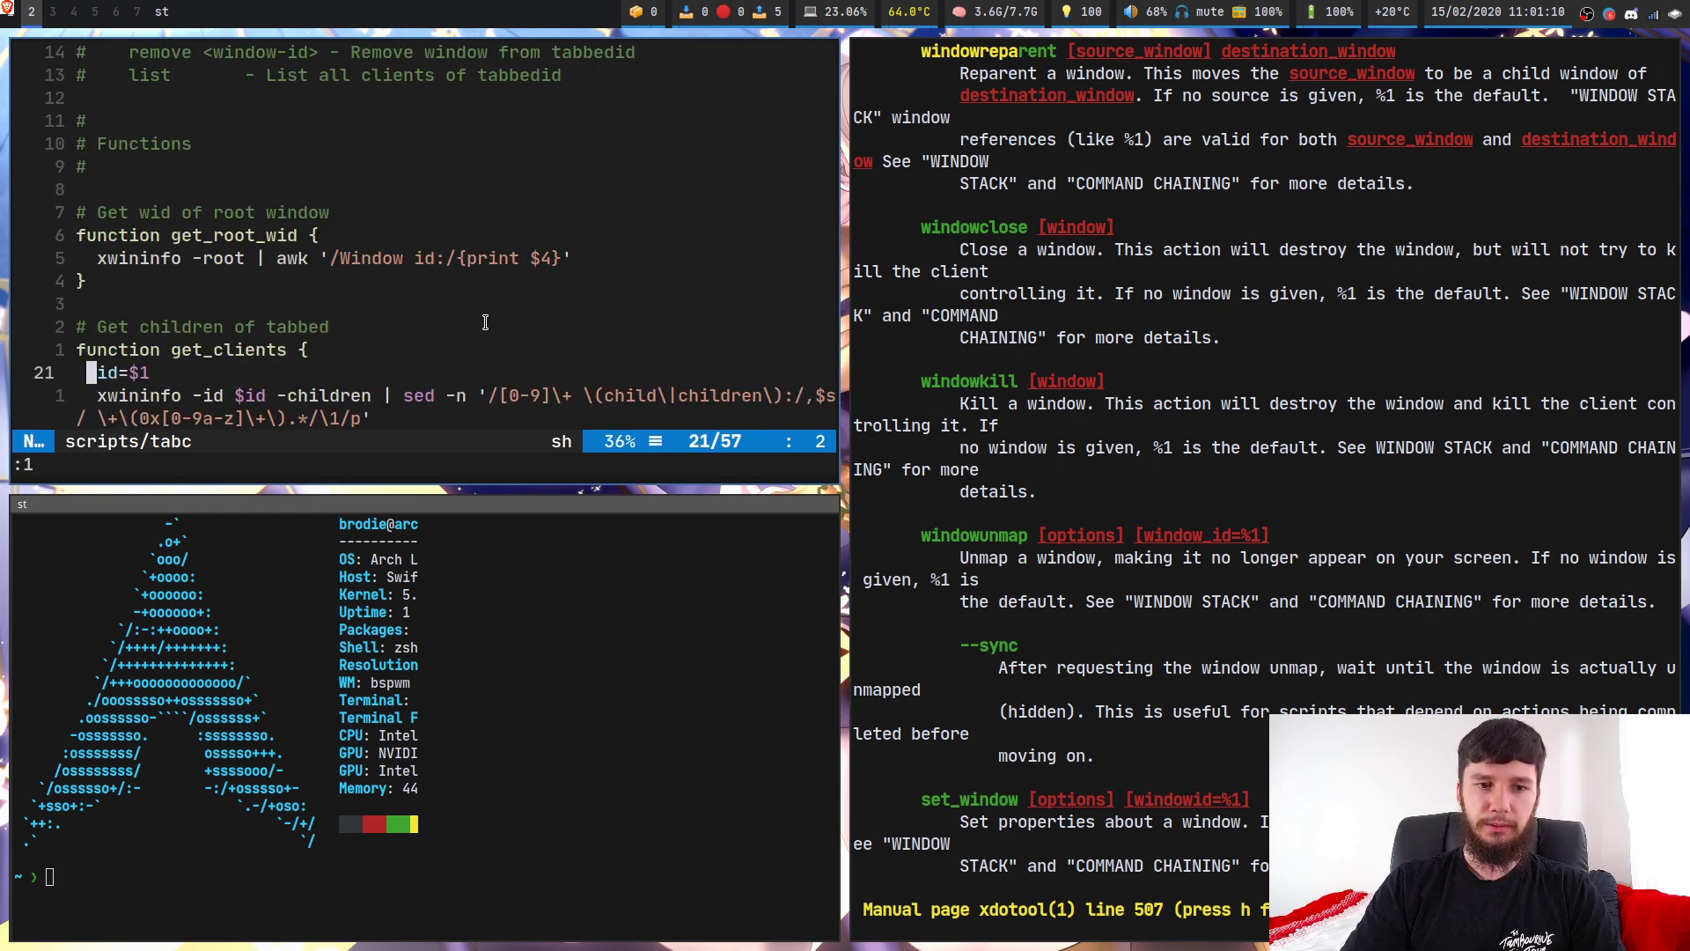
pyautogui.press('k')
pyautogui.press('k')
pyautogui.press('k')
pyautogui.press('j')
pyautogui.press('j')
pyautogui.press('j')
pyautogui.press('j')
pyautogui.press('j')
pyautogui.press('j')
pyautogui.press('j')
pyautogui.press('j')
pyautogui.press('j')
pyautogui.press('j')
pyautogui.press('j')
pyautogui.press('j')
pyautogui.press('j')
pyautogui.press('j')
pyautogui.press('j')
pyautogui.press('j')
pyautogui.press('j')
pyautogui.press('j')
pyautogui.press('j')
pyautogui.press('j')
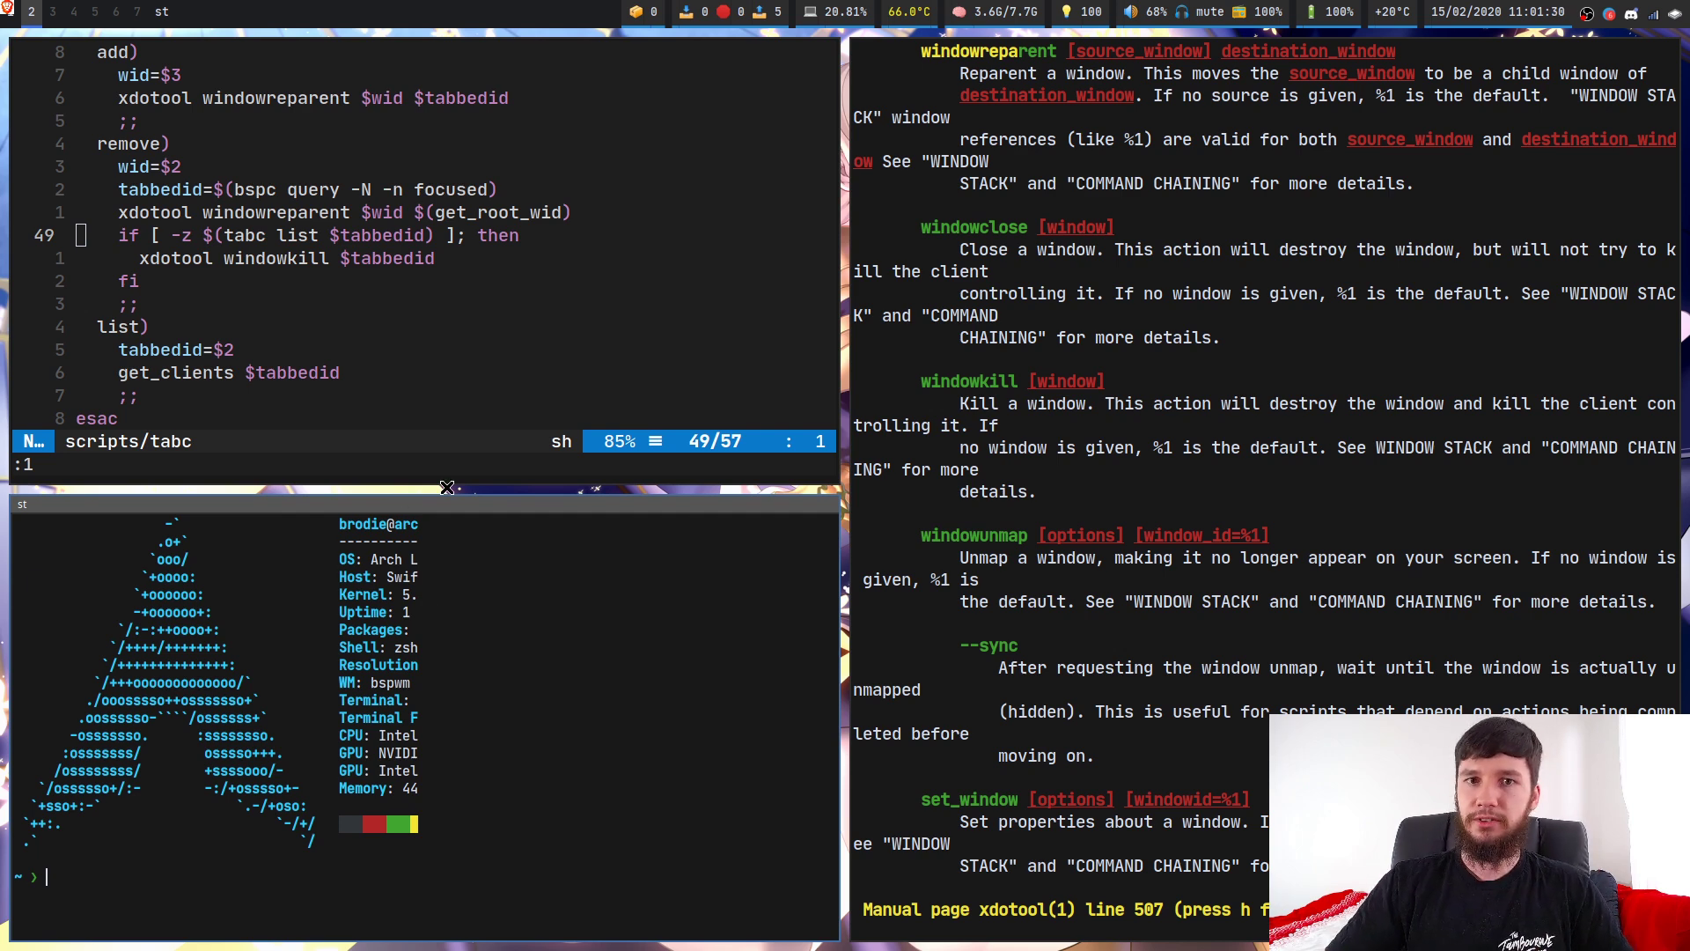
pyautogui.press('j')
pyautogui.press('j')
pyautogui.press('j')
pyautogui.press('j')
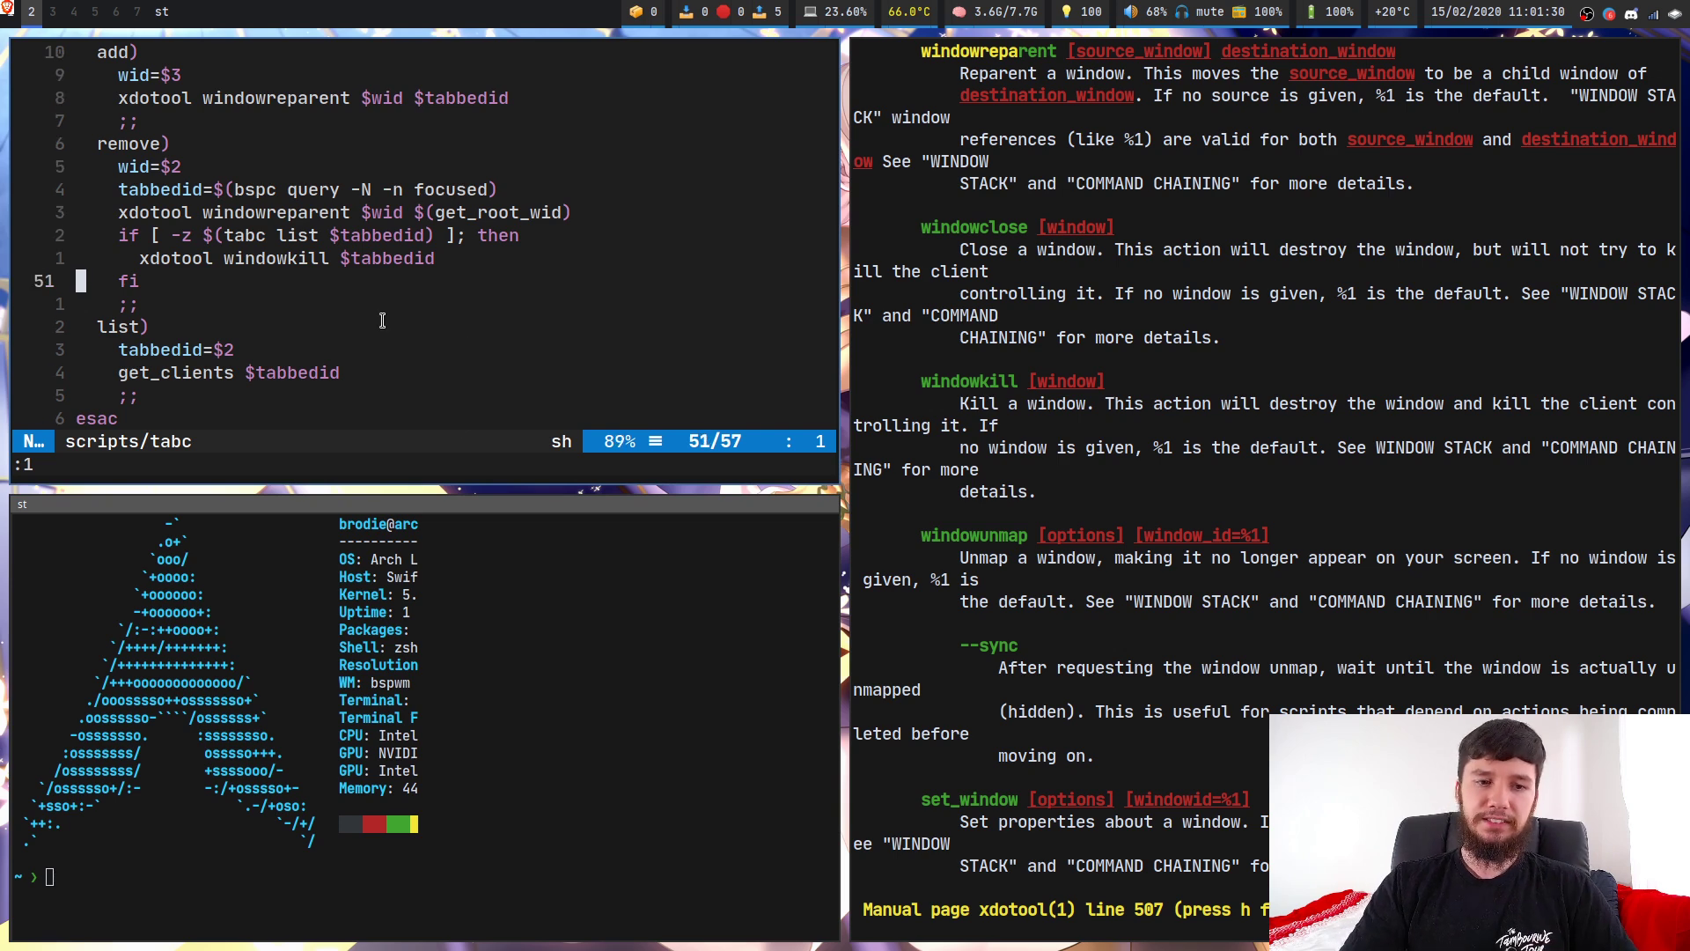
pyautogui.press('j')
pyautogui.press('j')
pyautogui.press('j')
pyautogui.press('j')
pyautogui.press('k')
pyautogui.press('k')
pyautogui.press('k')
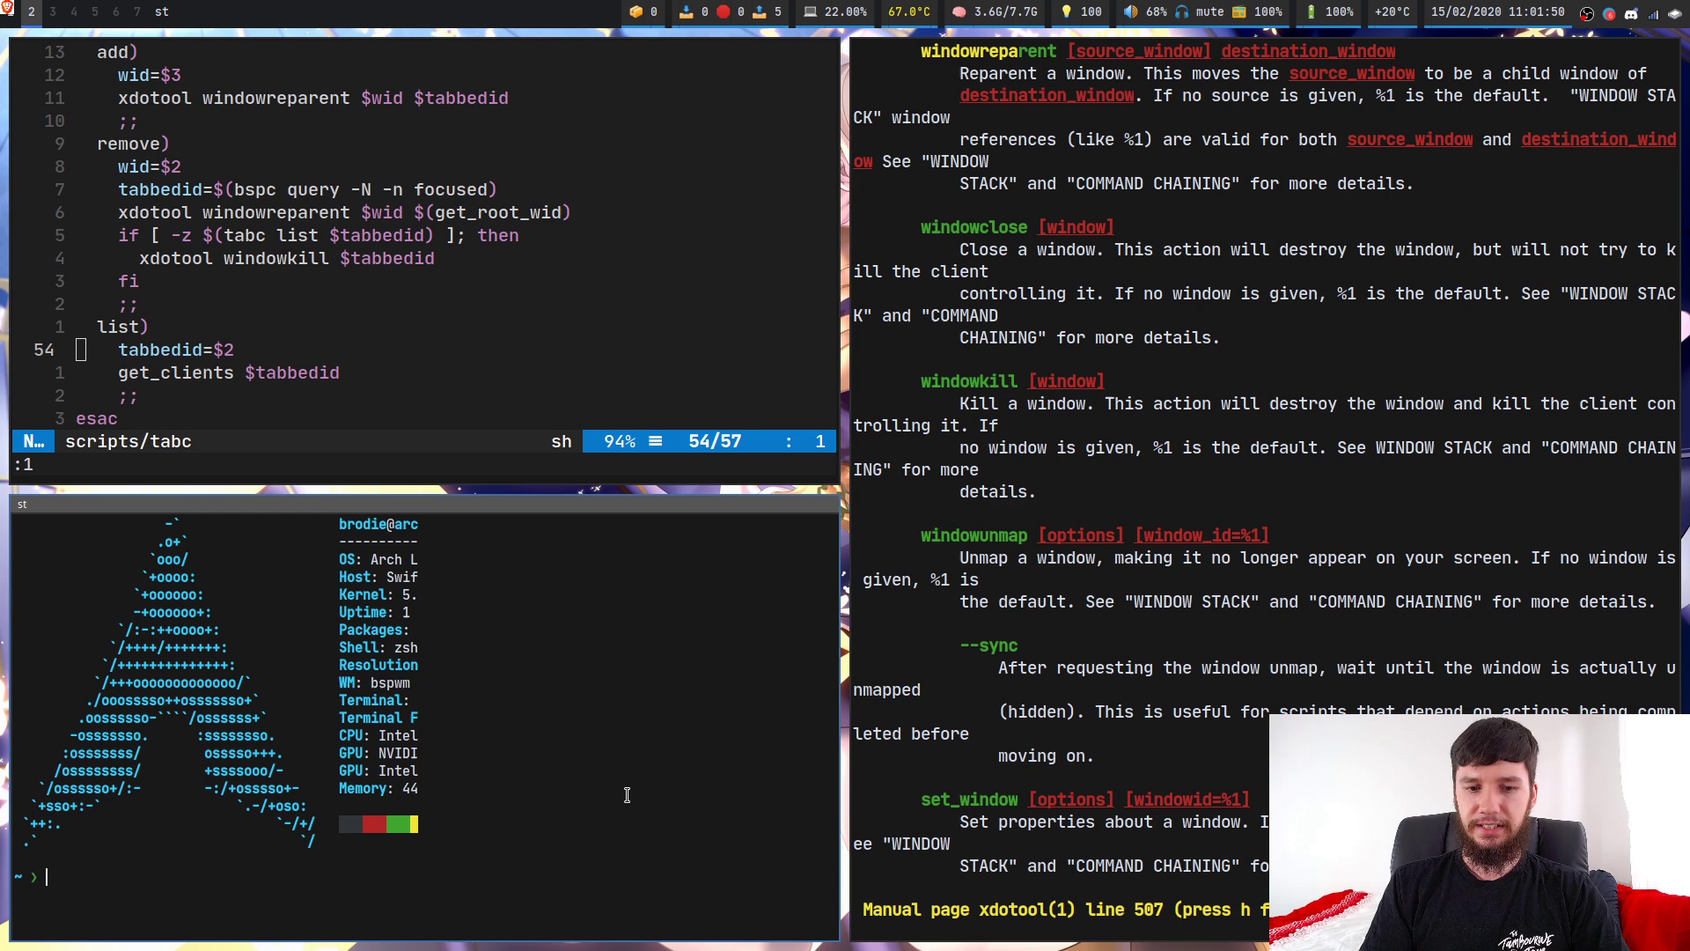
# - Close the lower terminal, switch to workspace 3 and open a new terminal there
pyautogui.hotkey('ctrl', 'd')
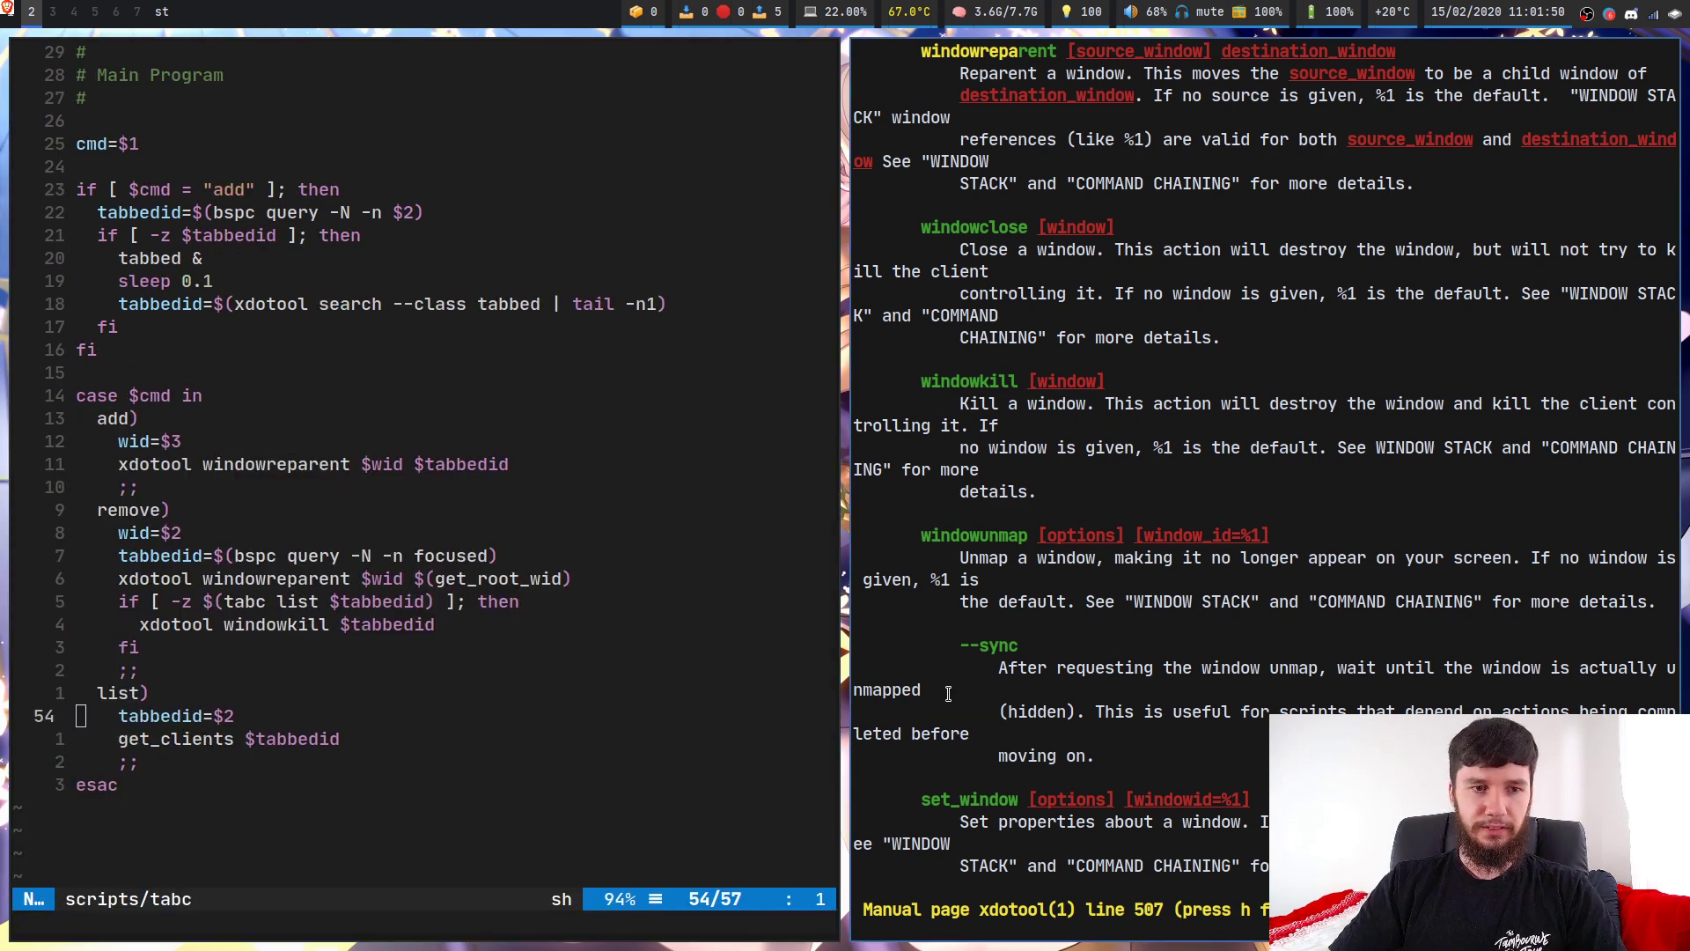
pyautogui.press('super+3')
pyautogui.press('super+Return')
# - Open sxhkdrc in Neovim from the config picker and browse its tabc add and remove bindings
pyautogui.hotkey('ctrl', 'd')
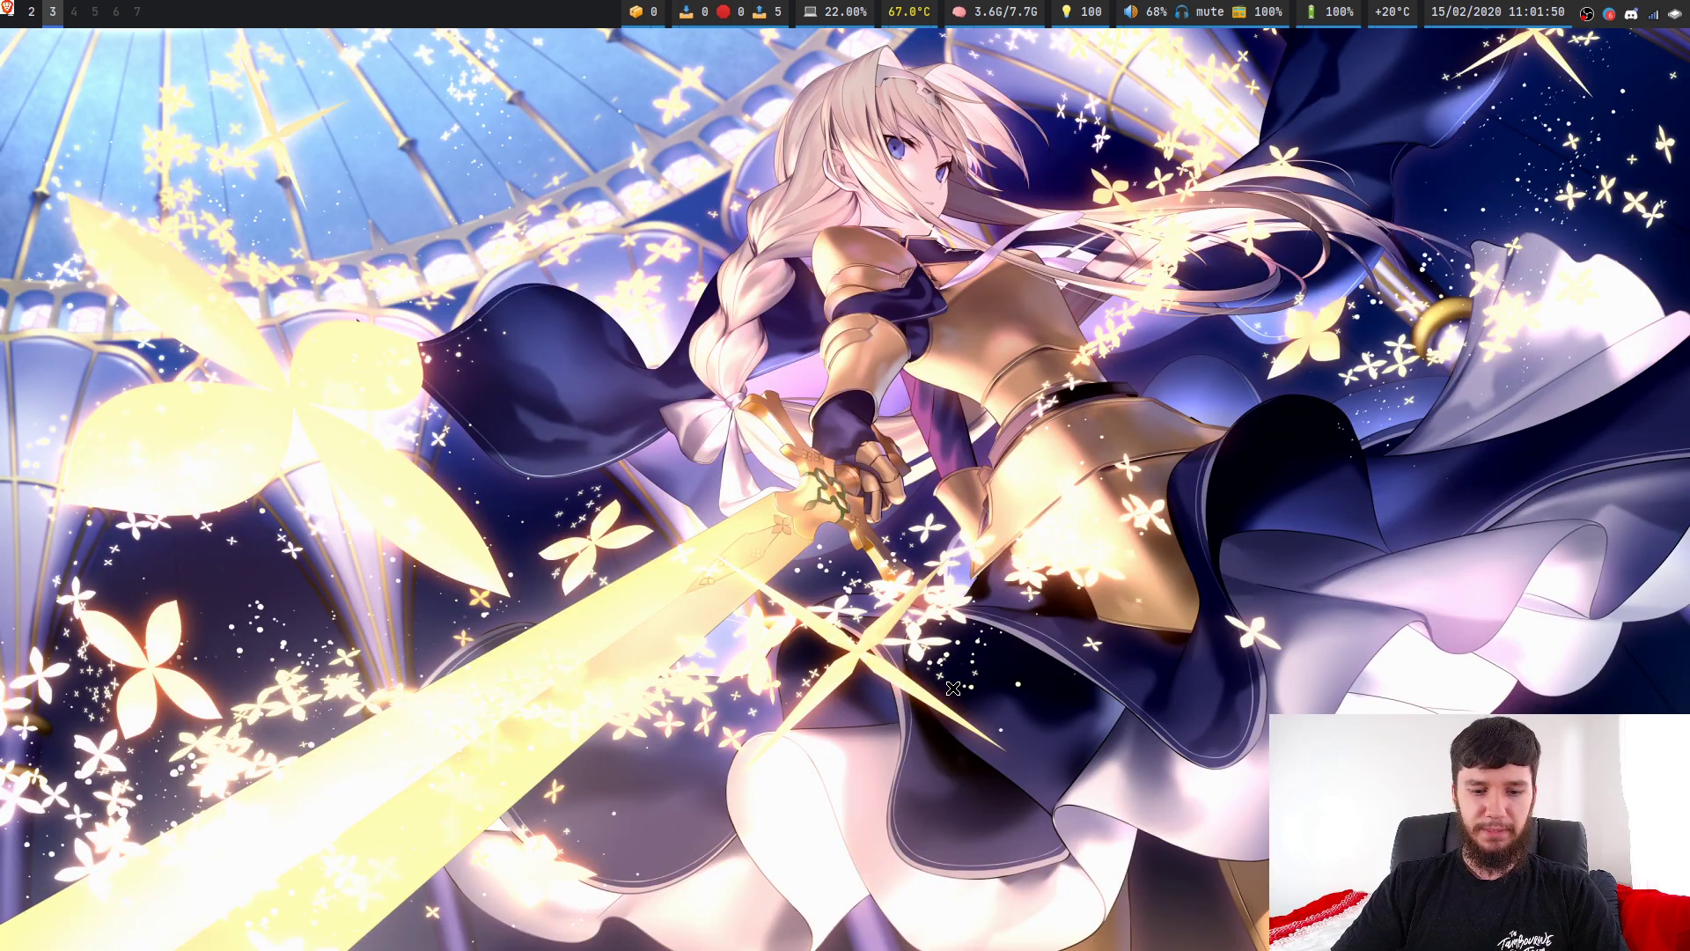
pyautogui.press('super+c')
pyautogui.write('sxhk')
pyautogui.press('Return')
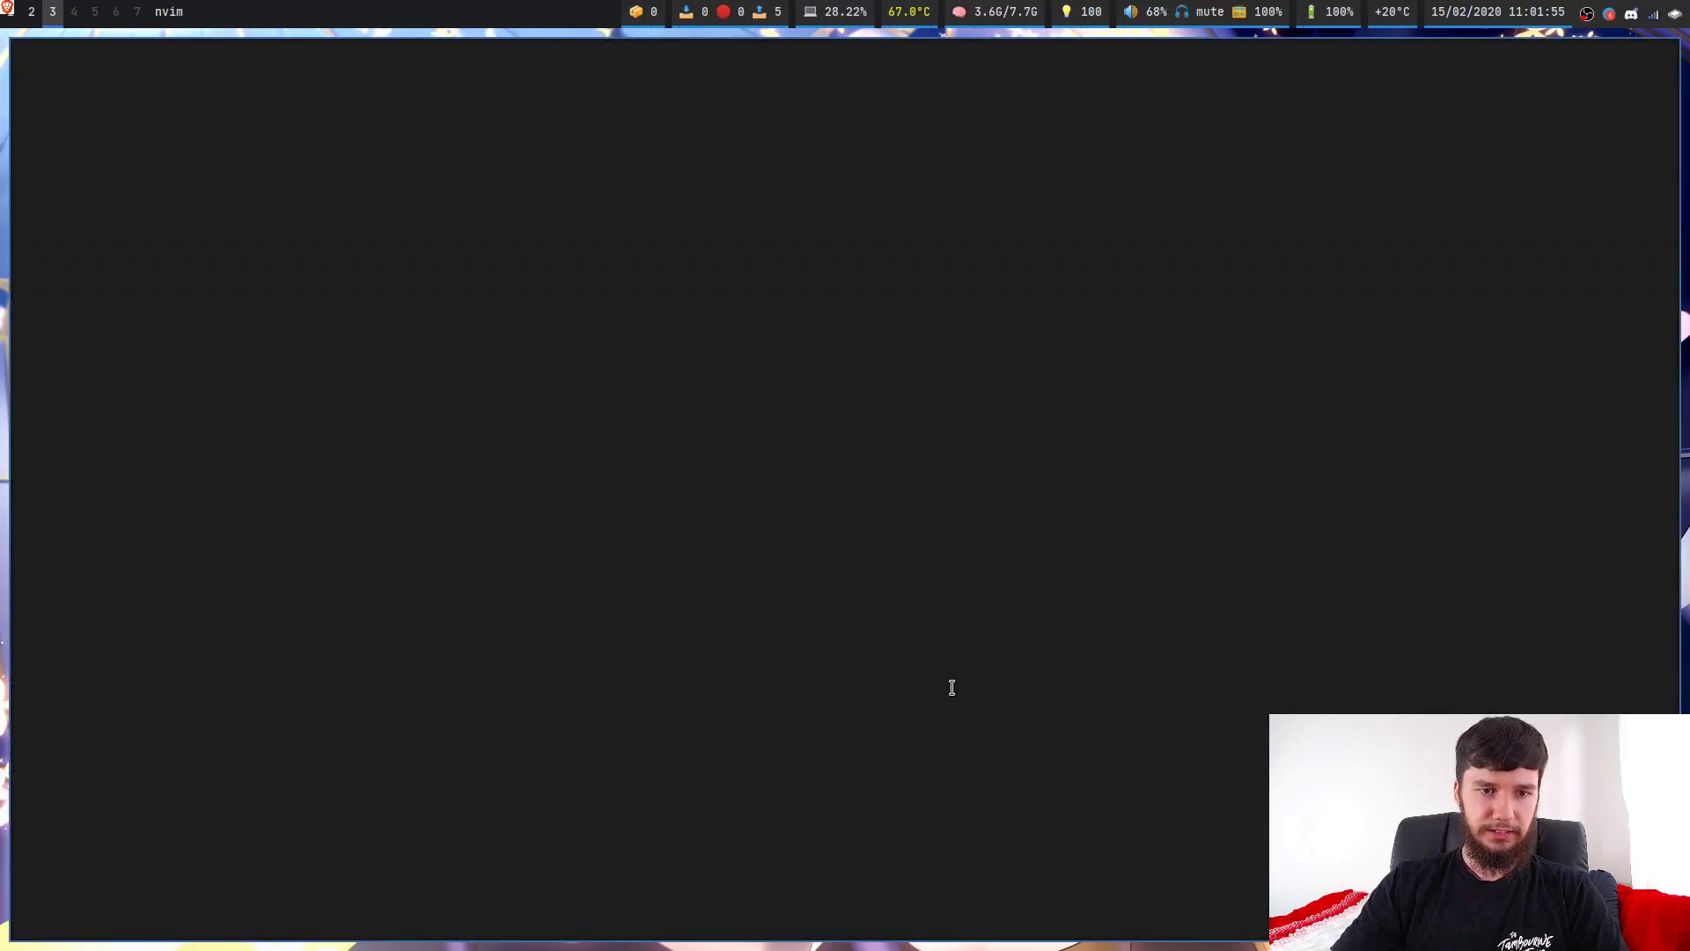
pyautogui.hotkey('ctrl', 'n')
pyautogui.press('j')
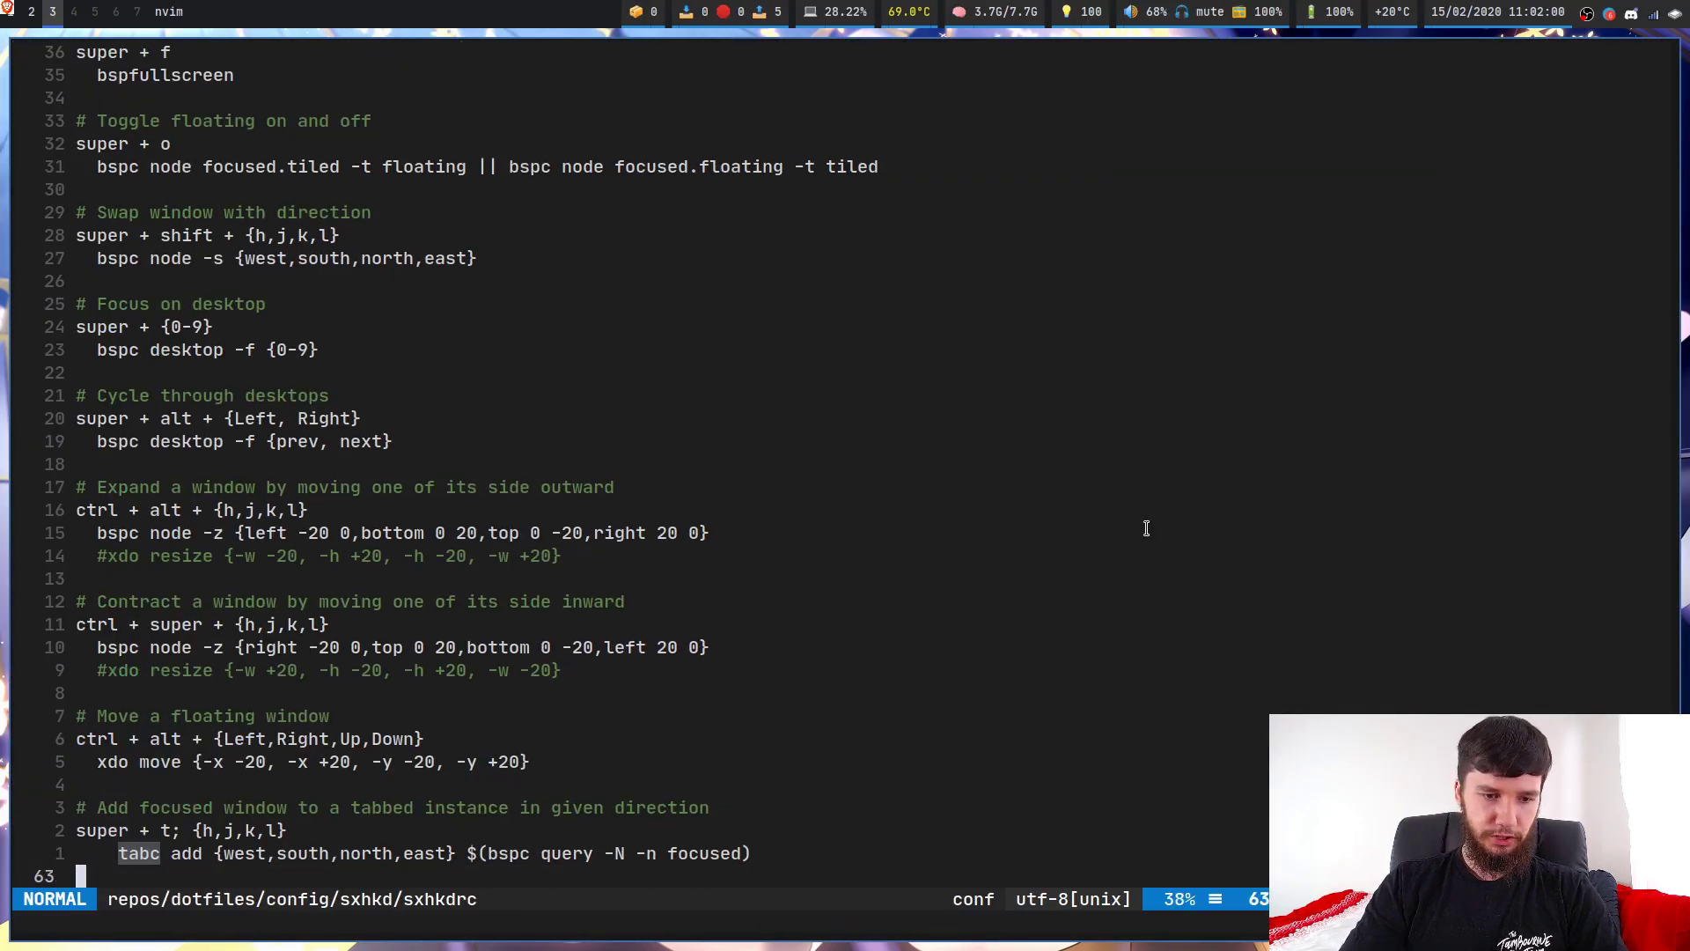
pyautogui.press('j')
pyautogui.press('j')
pyautogui.press('j')
pyautogui.press('j')
pyautogui.press('j')
pyautogui.press('j')
pyautogui.press('j')
pyautogui.press('j')
pyautogui.press('j')
pyautogui.press('j')
pyautogui.press('j')
pyautogui.press('k')
pyautogui.press('k')
pyautogui.press('k')
pyautogui.press('k')
pyautogui.press('k')
pyautogui.press('k')
pyautogui.press('k')
pyautogui.press('k')
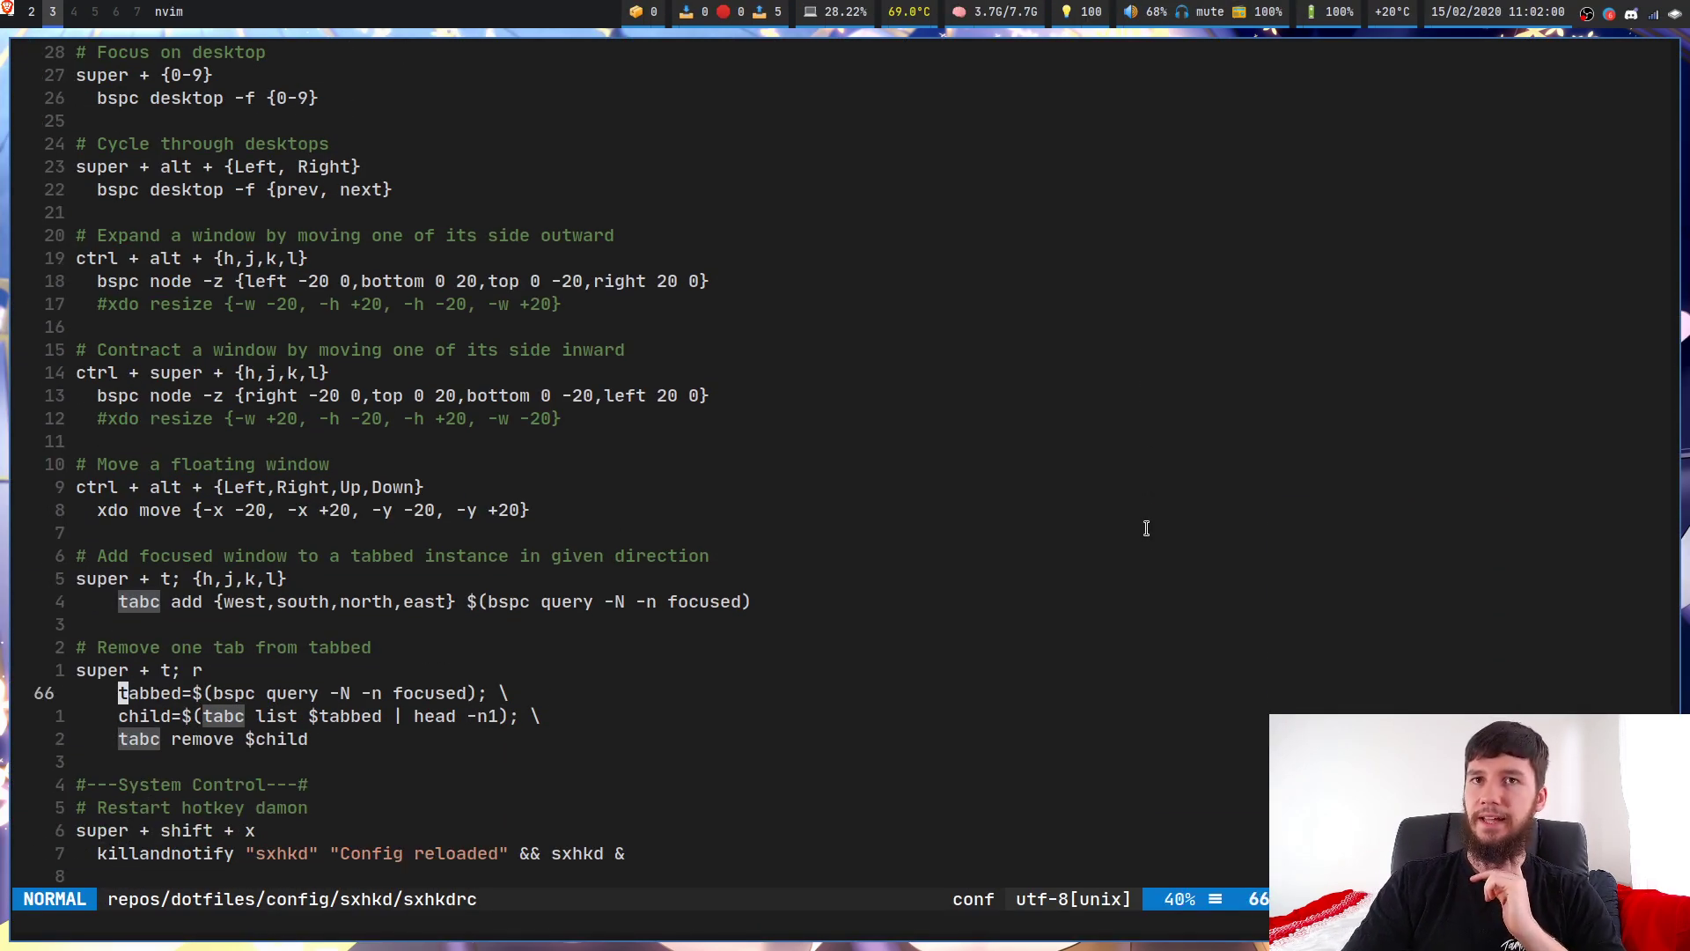
pyautogui.press('k')
pyautogui.press('k')
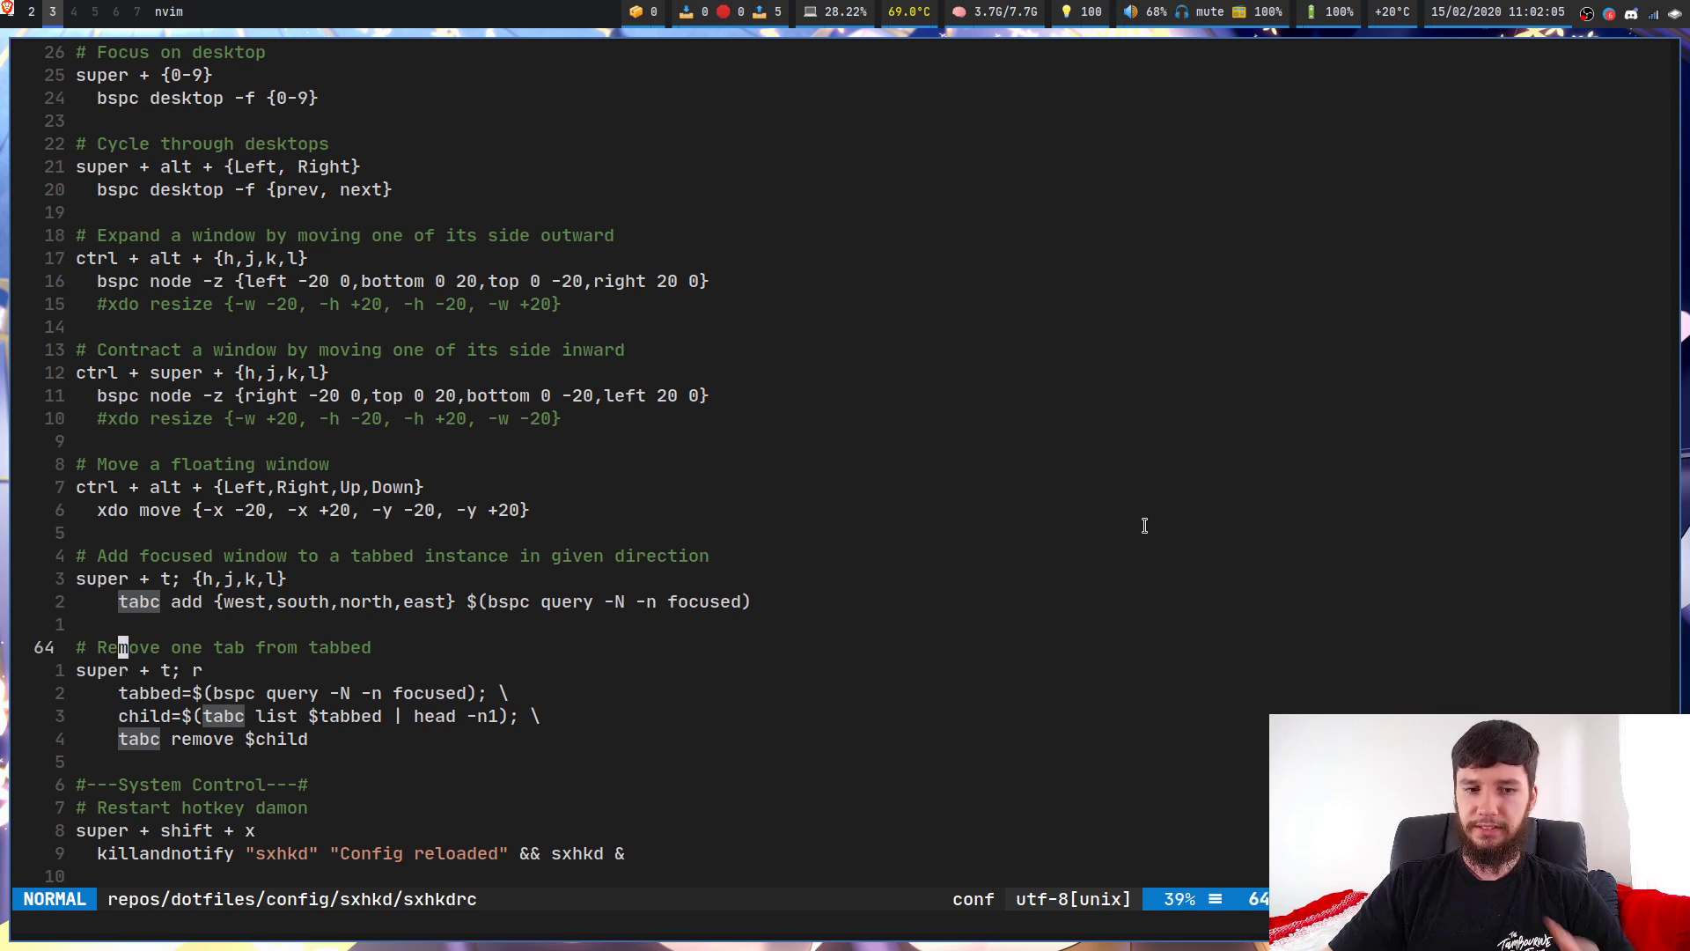
pyautogui.press('k')
pyautogui.press('k')
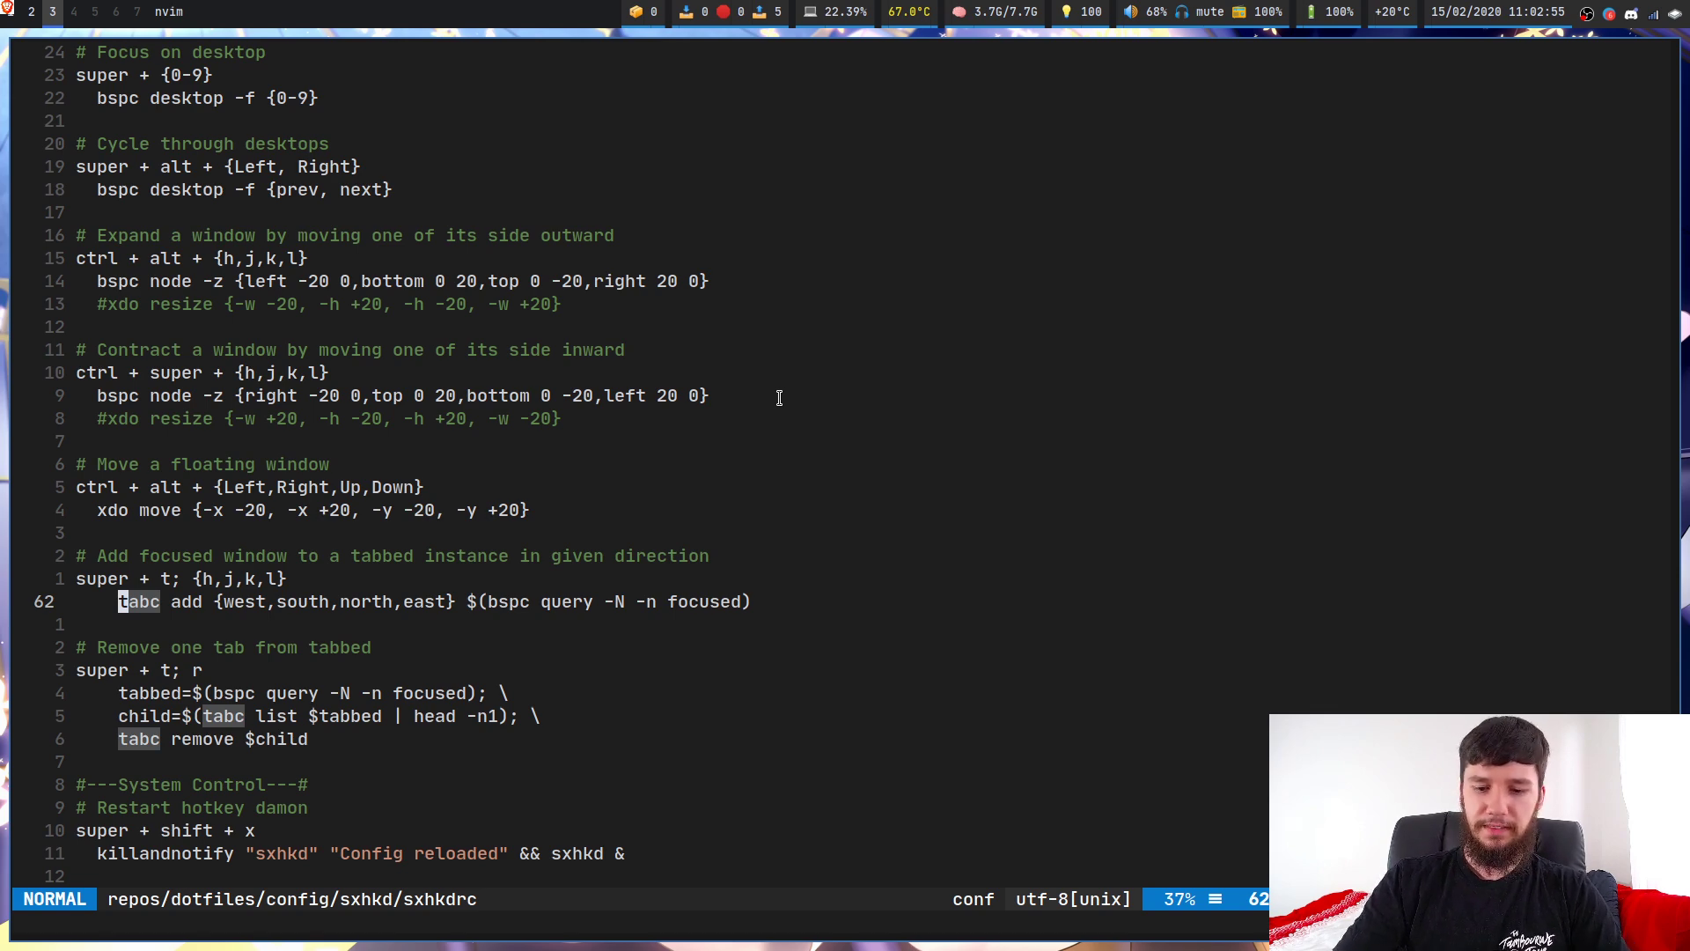
# - Add the Neovim window to a tabbed frame with Super+T l, then remove it with Super+T r
pyautogui.press('super+t')
pyautogui.press('l')
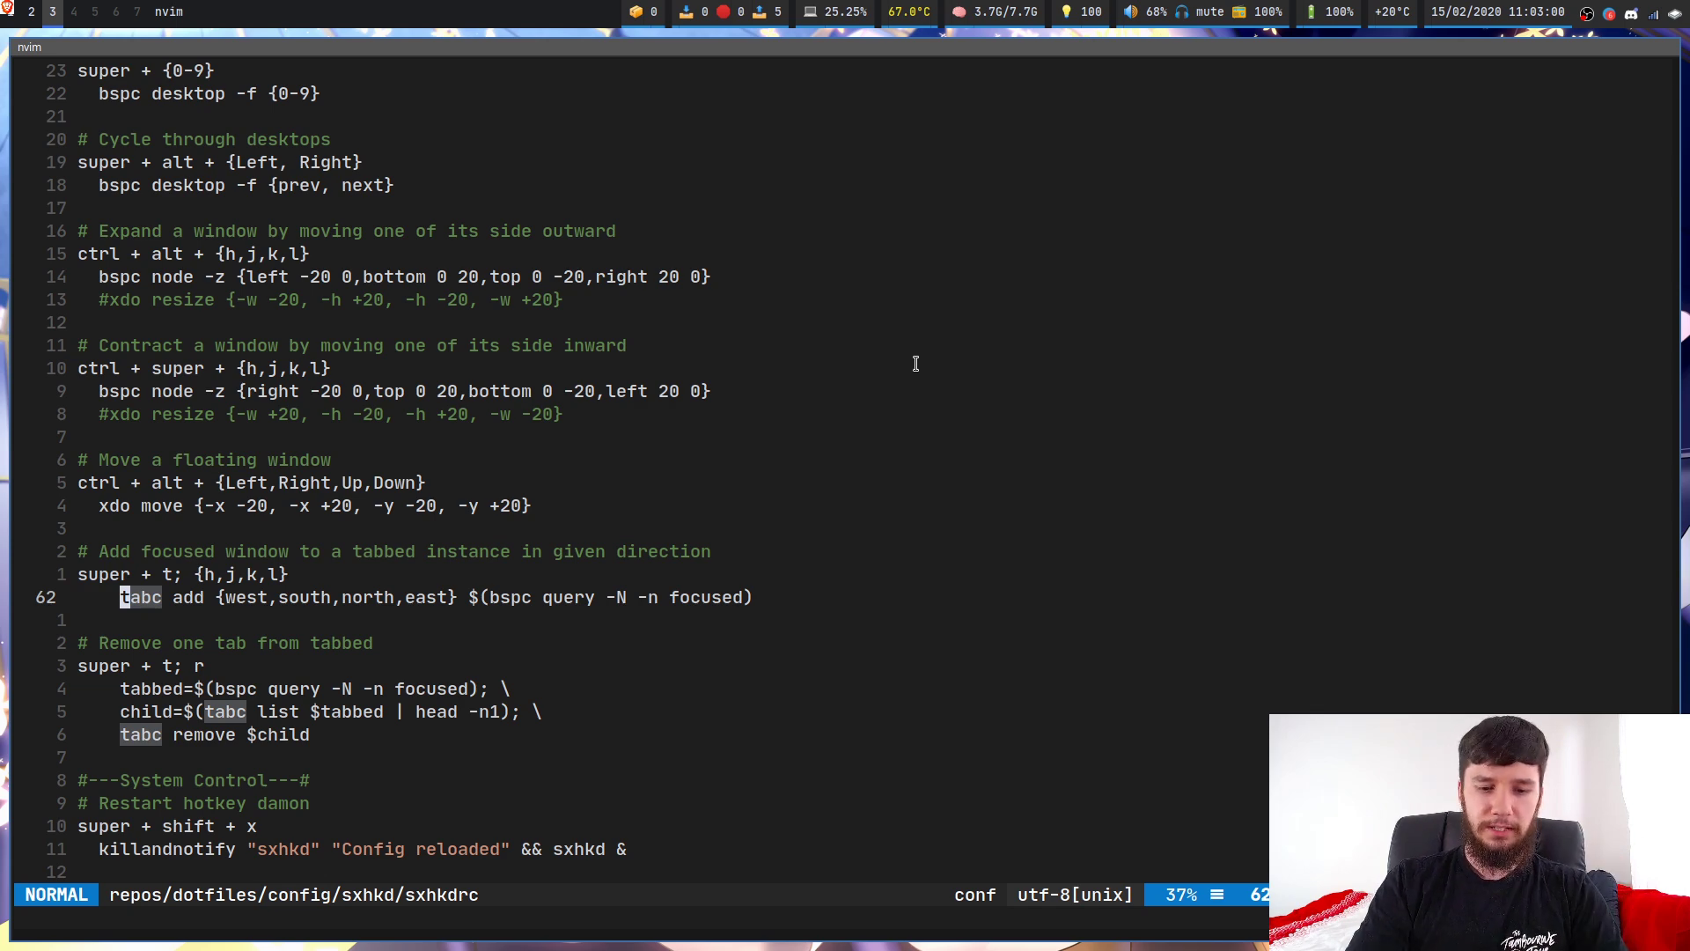
pyautogui.press('super+t')
pyautogui.press('r')
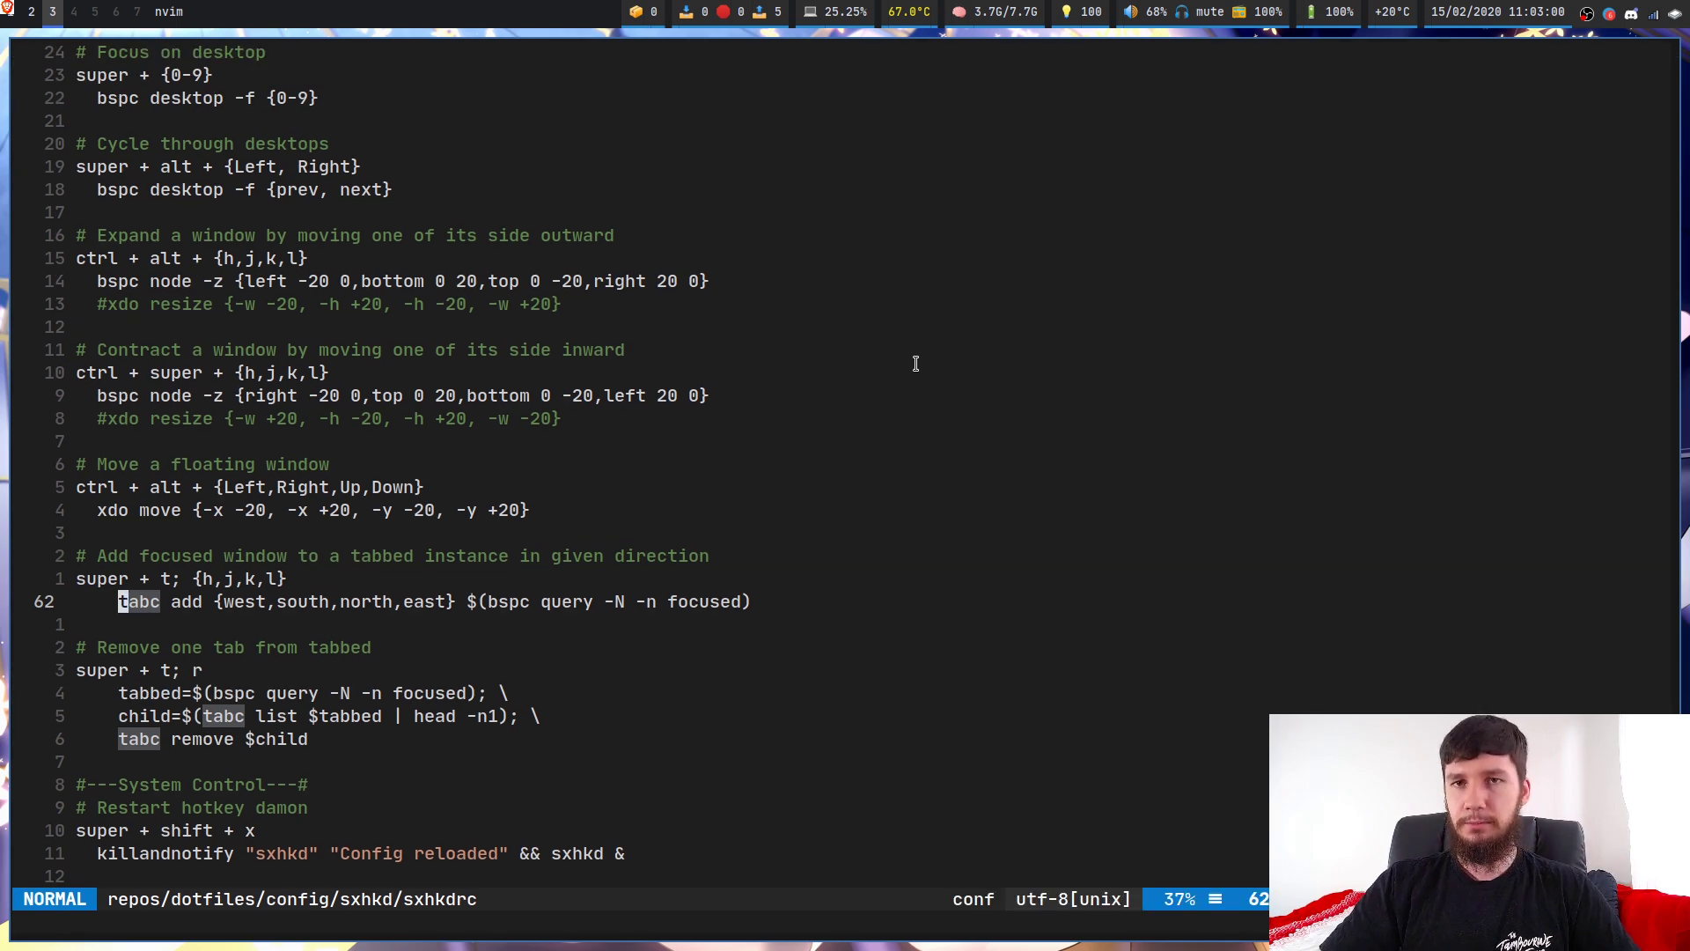
pyautogui.press('j')
pyautogui.press('j')
pyautogui.press('}')
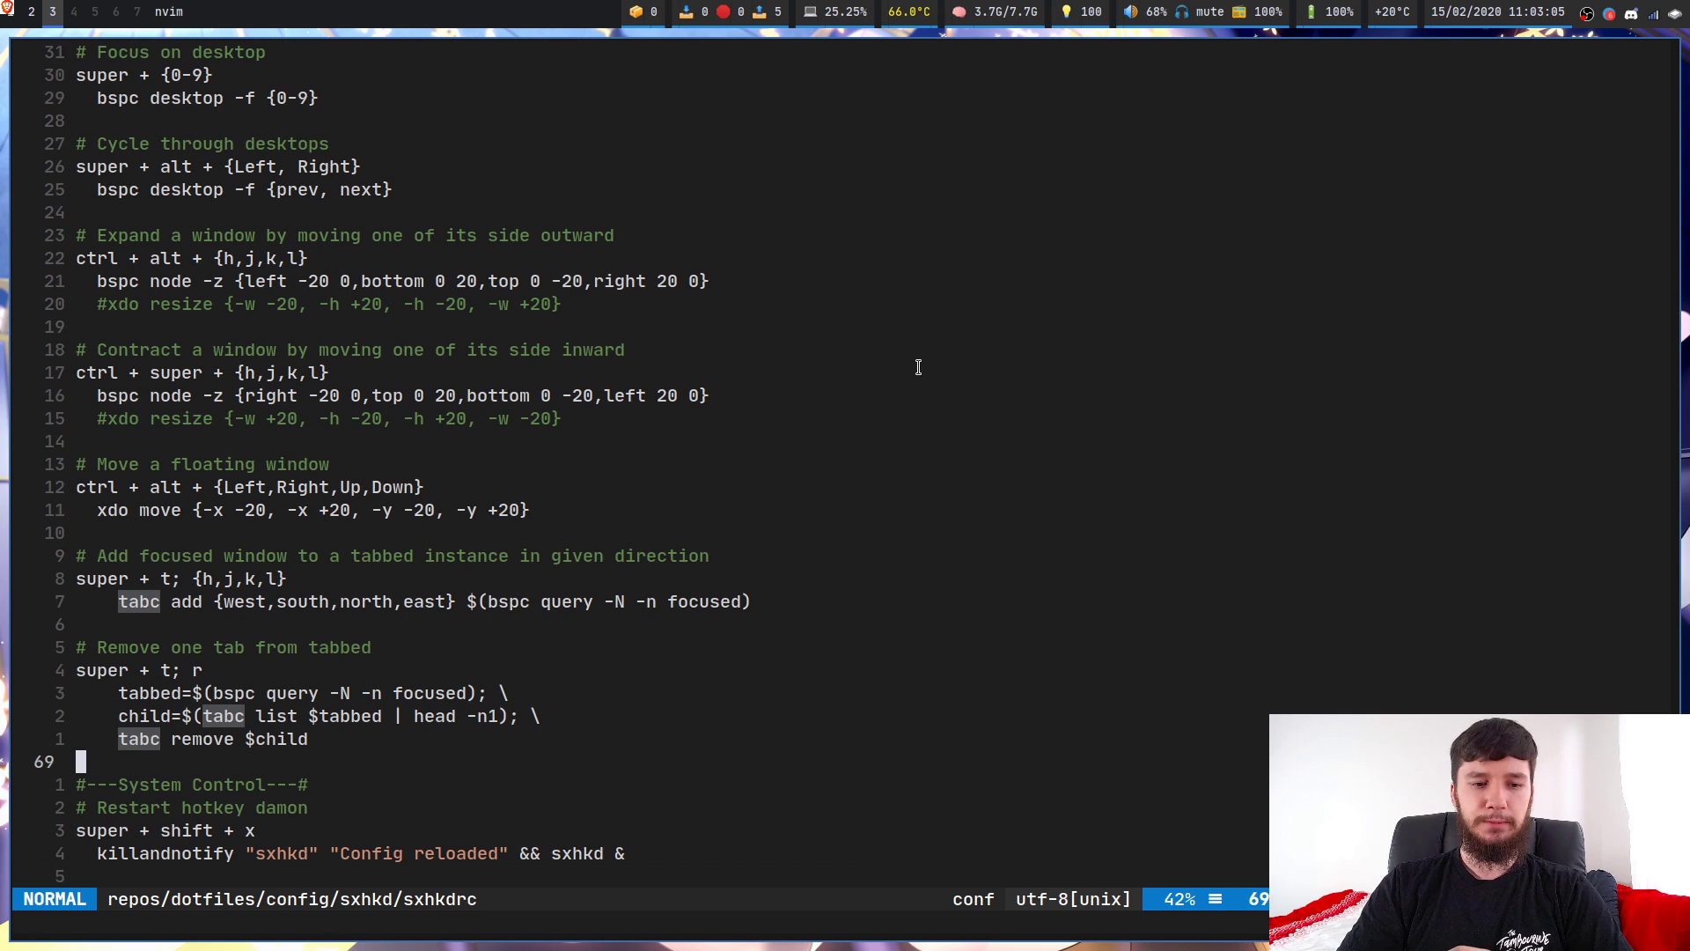
pyautogui.press('k')
pyautogui.press('k')
pyautogui.press('k')
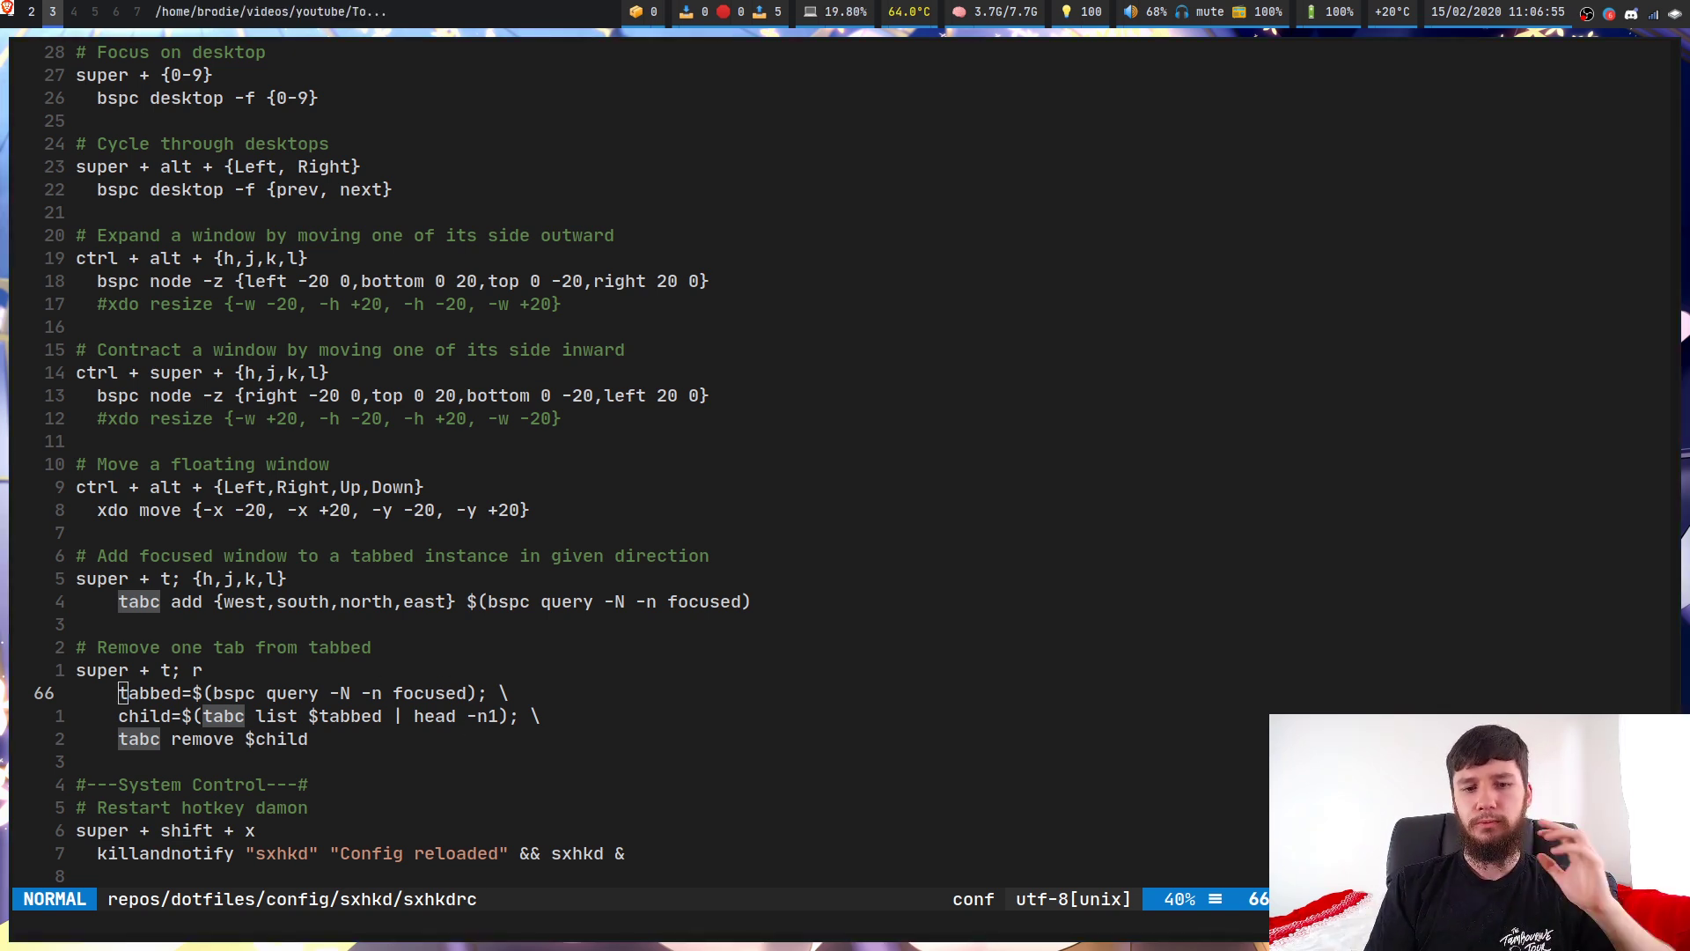
# - Focus the editor and move along the tabbed= line to the word focused
pyautogui.click(1286, 634)
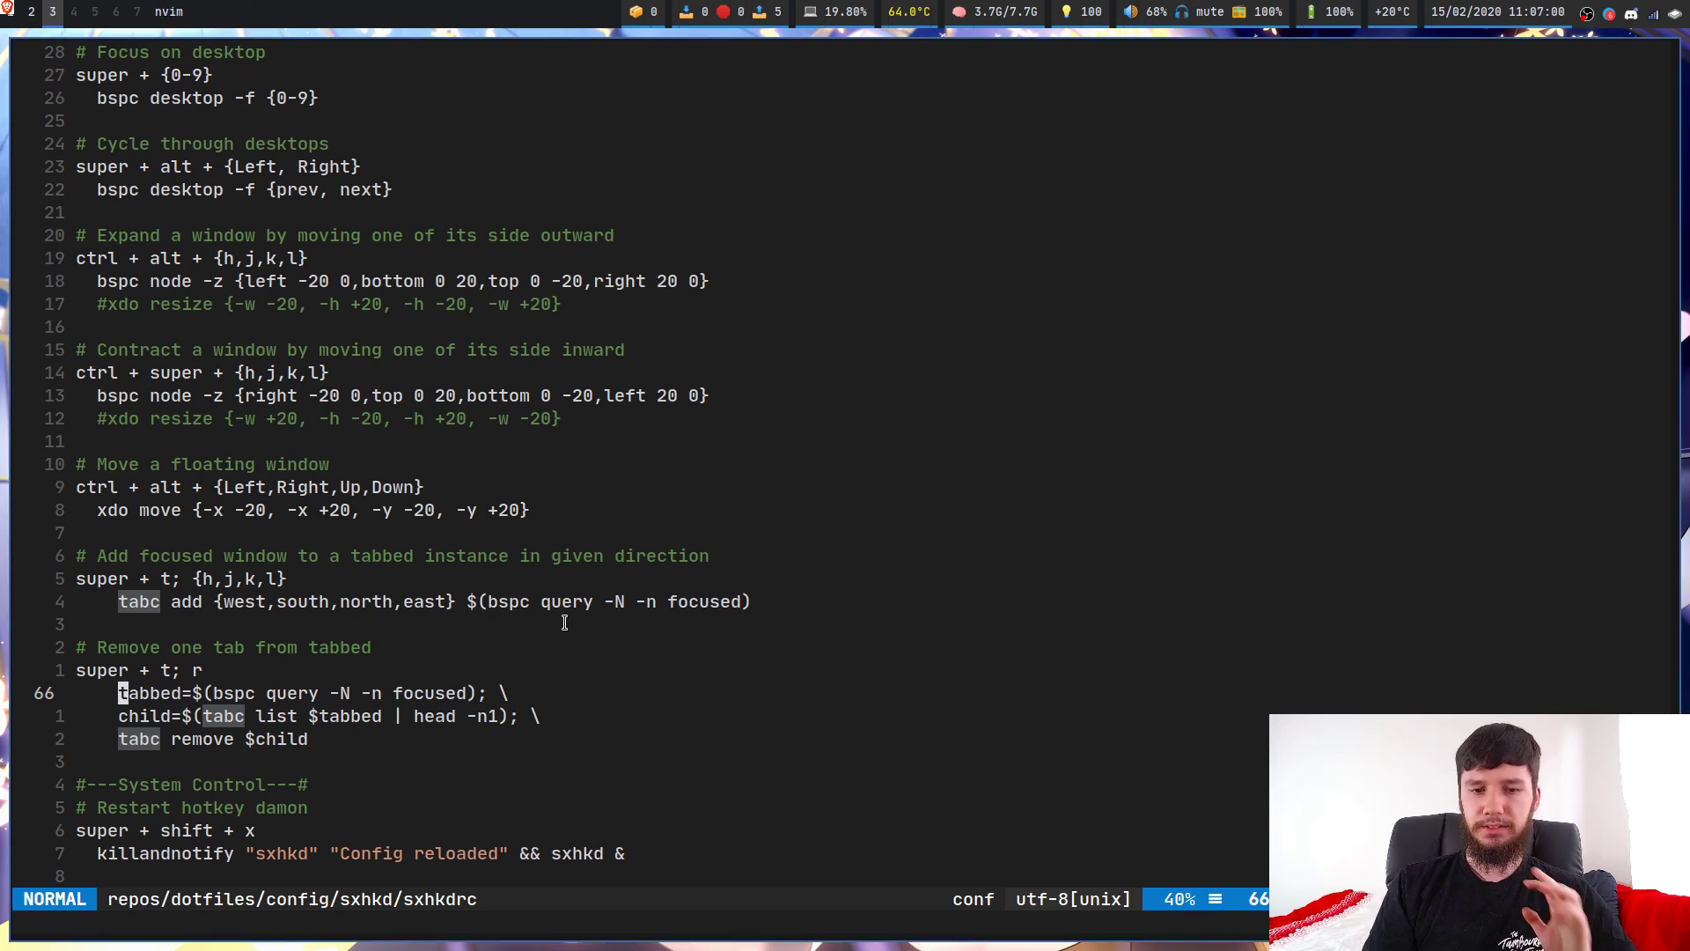
pyautogui.press('j')
pyautogui.press('j')
pyautogui.press('j')
pyautogui.press('k')
pyautogui.press('k')
pyautogui.press('k')
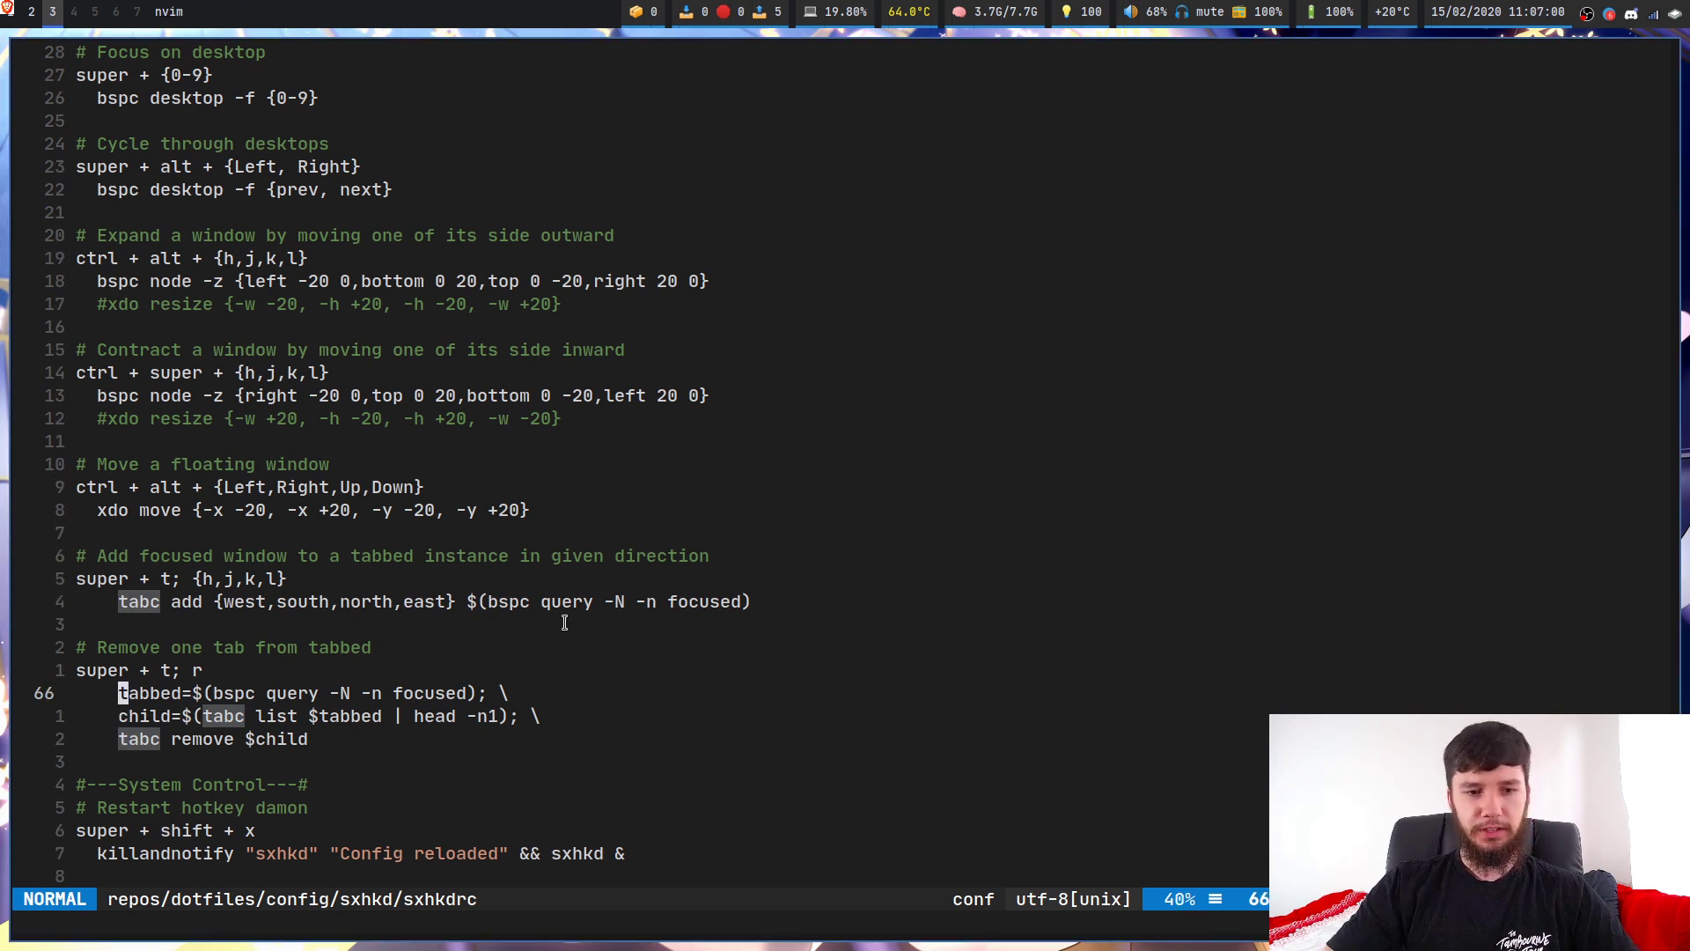
pyautogui.press('l')
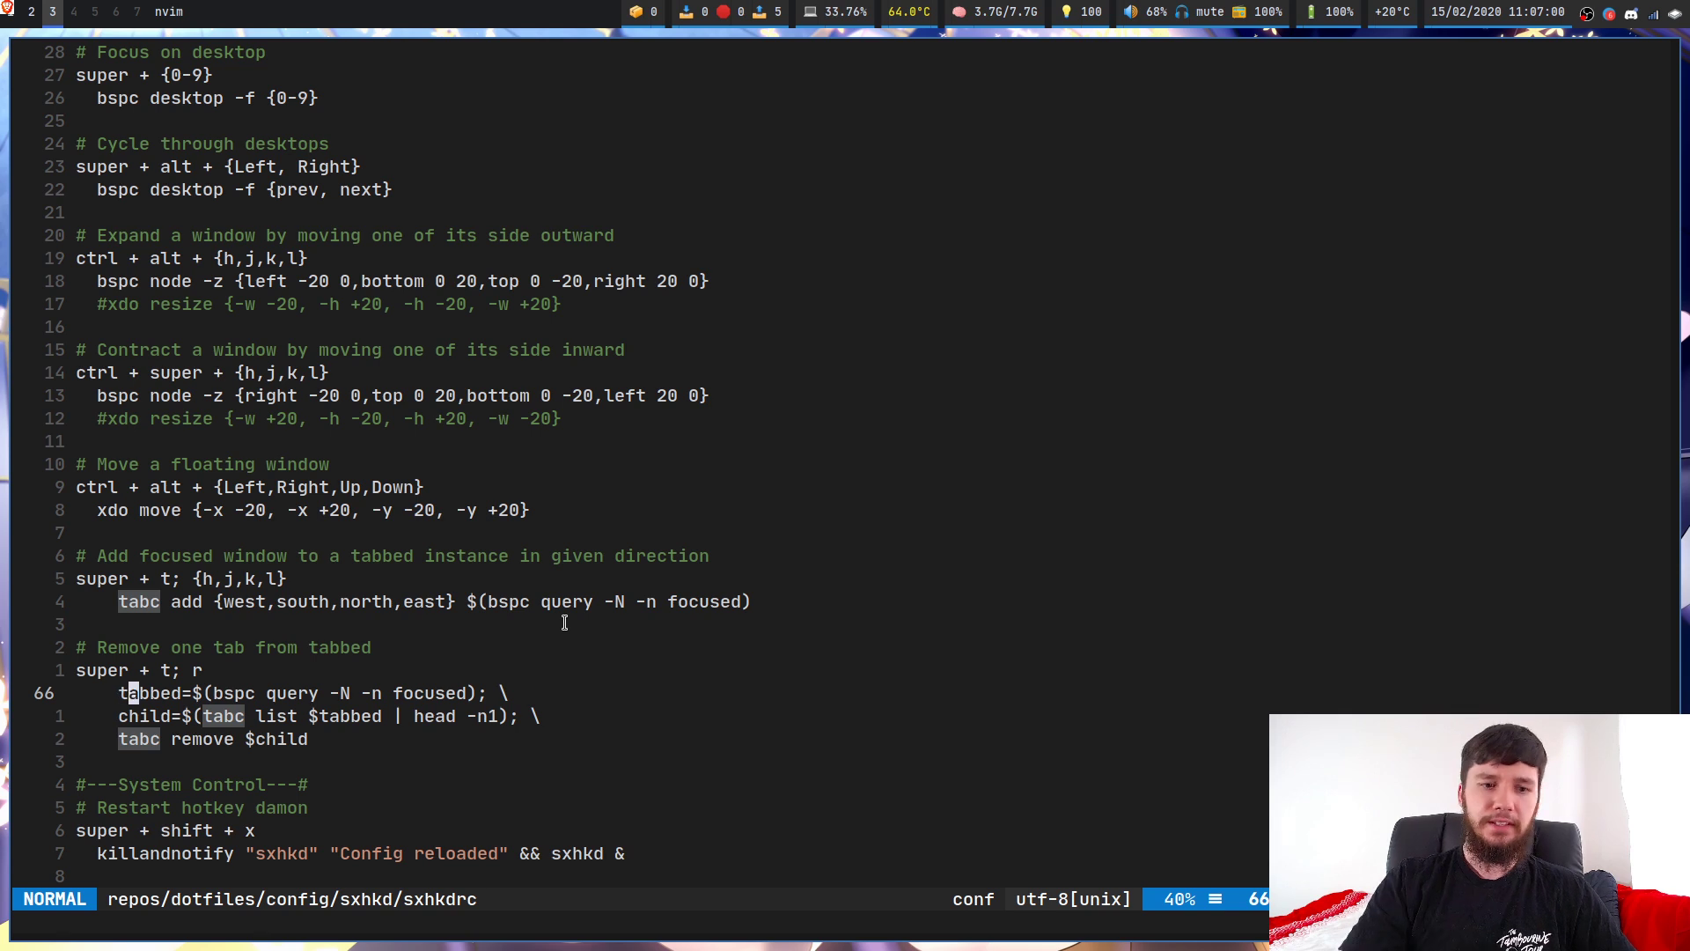
pyautogui.press('l')
pyautogui.press('l')
pyautogui.press('l')
pyautogui.press('l')
pyautogui.press('l')
pyautogui.press('l')
pyautogui.press('l')
pyautogui.press('l')
pyautogui.press('l')
pyautogui.press('l')
pyautogui.press('l')
pyautogui.press('l')
pyautogui.press('l')
pyautogui.press('l')
pyautogui.press('l')
pyautogui.press('l')
pyautogui.press('l')
pyautogui.press('l')
pyautogui.press('l')
pyautogui.press('l')
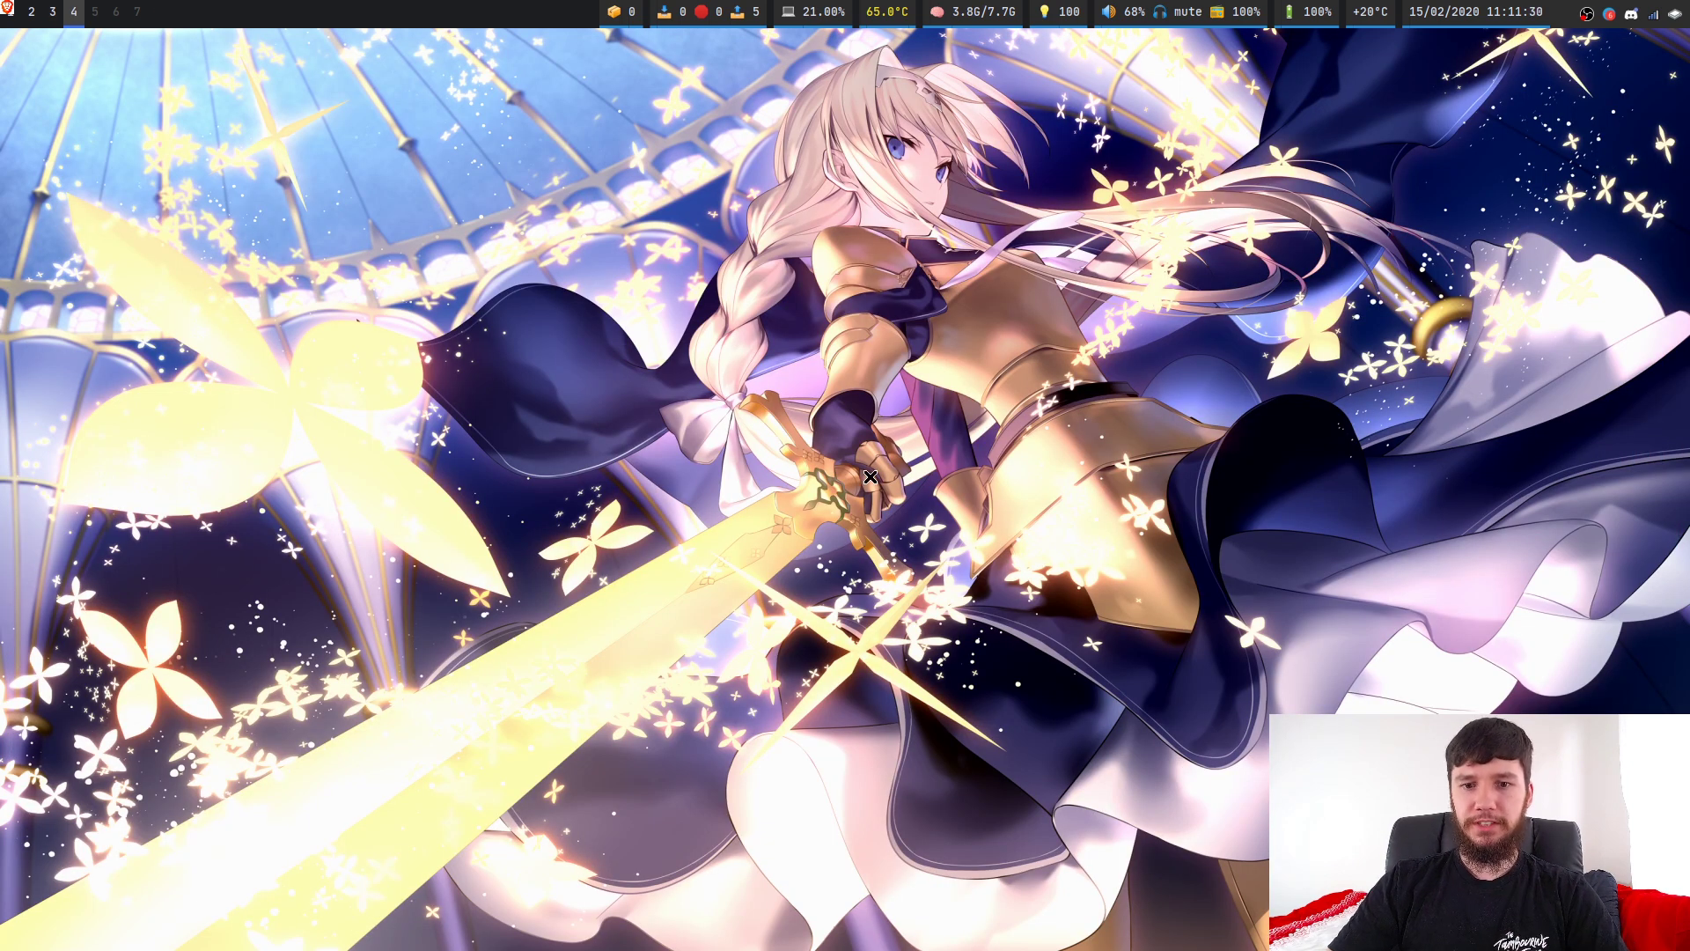
# - Open lf and an st terminal on workspace 4, selecting the .calcurse folder in lf
pyautogui.press('super+r')
pyautogui.press('super+Return')
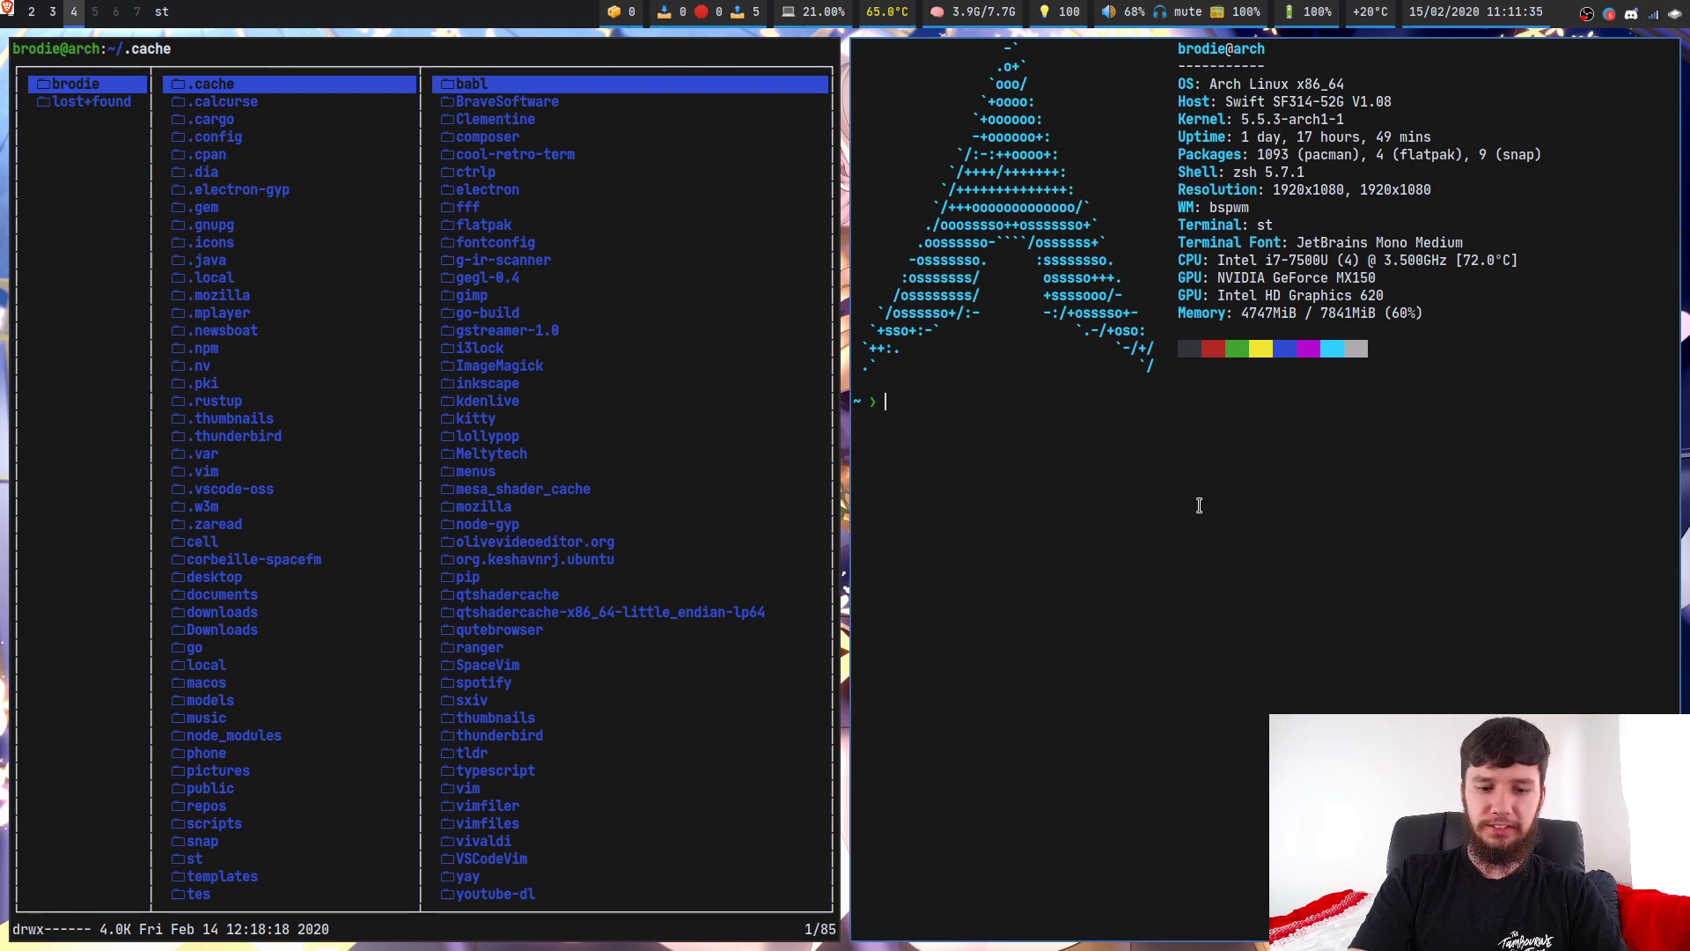
pyautogui.click(560, 429)
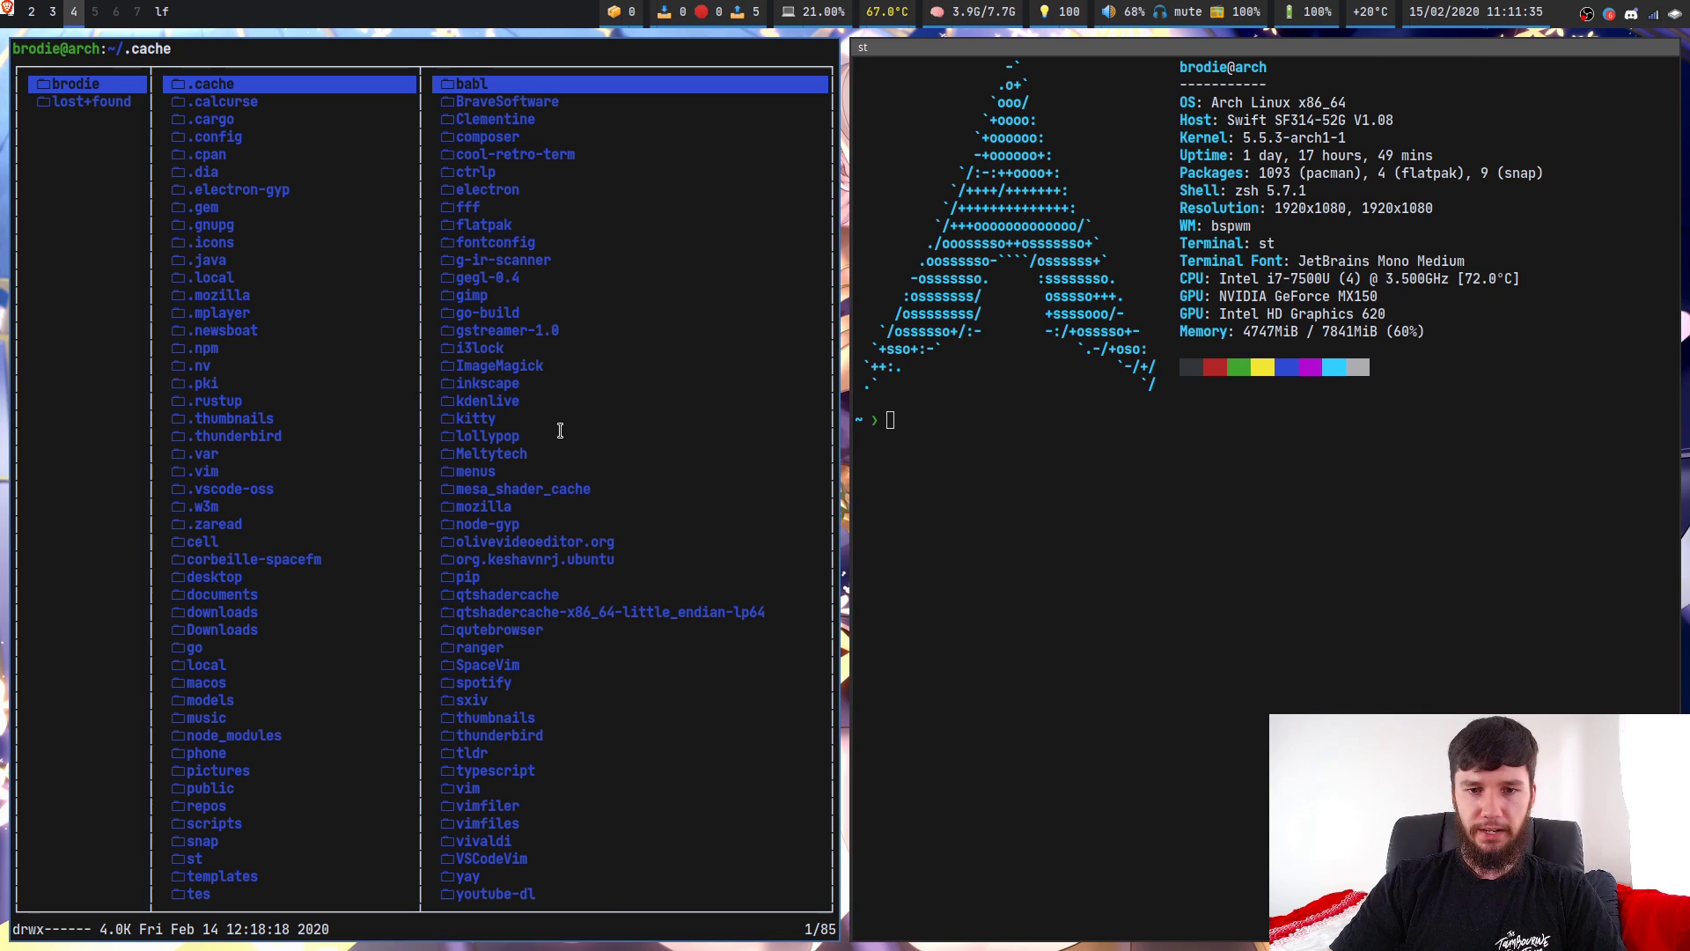
pyautogui.press('j')
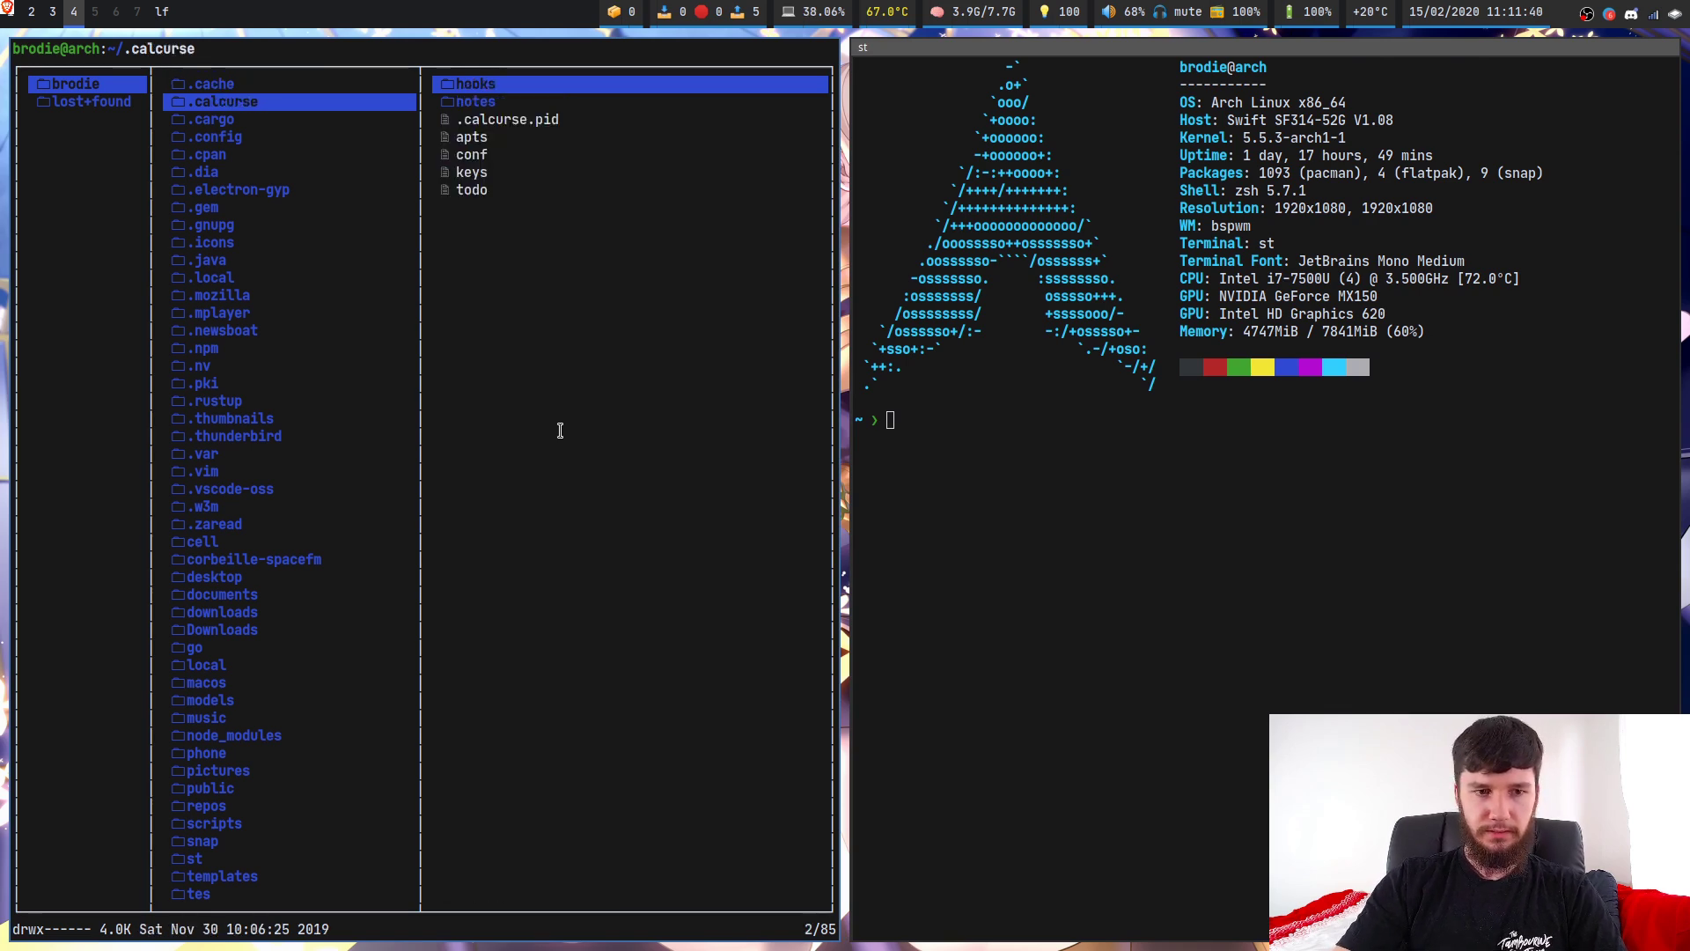
# - Toggle between monocle and tiled layouts, cycling focus, ending with lf filling the screen
pyautogui.press('super+m')
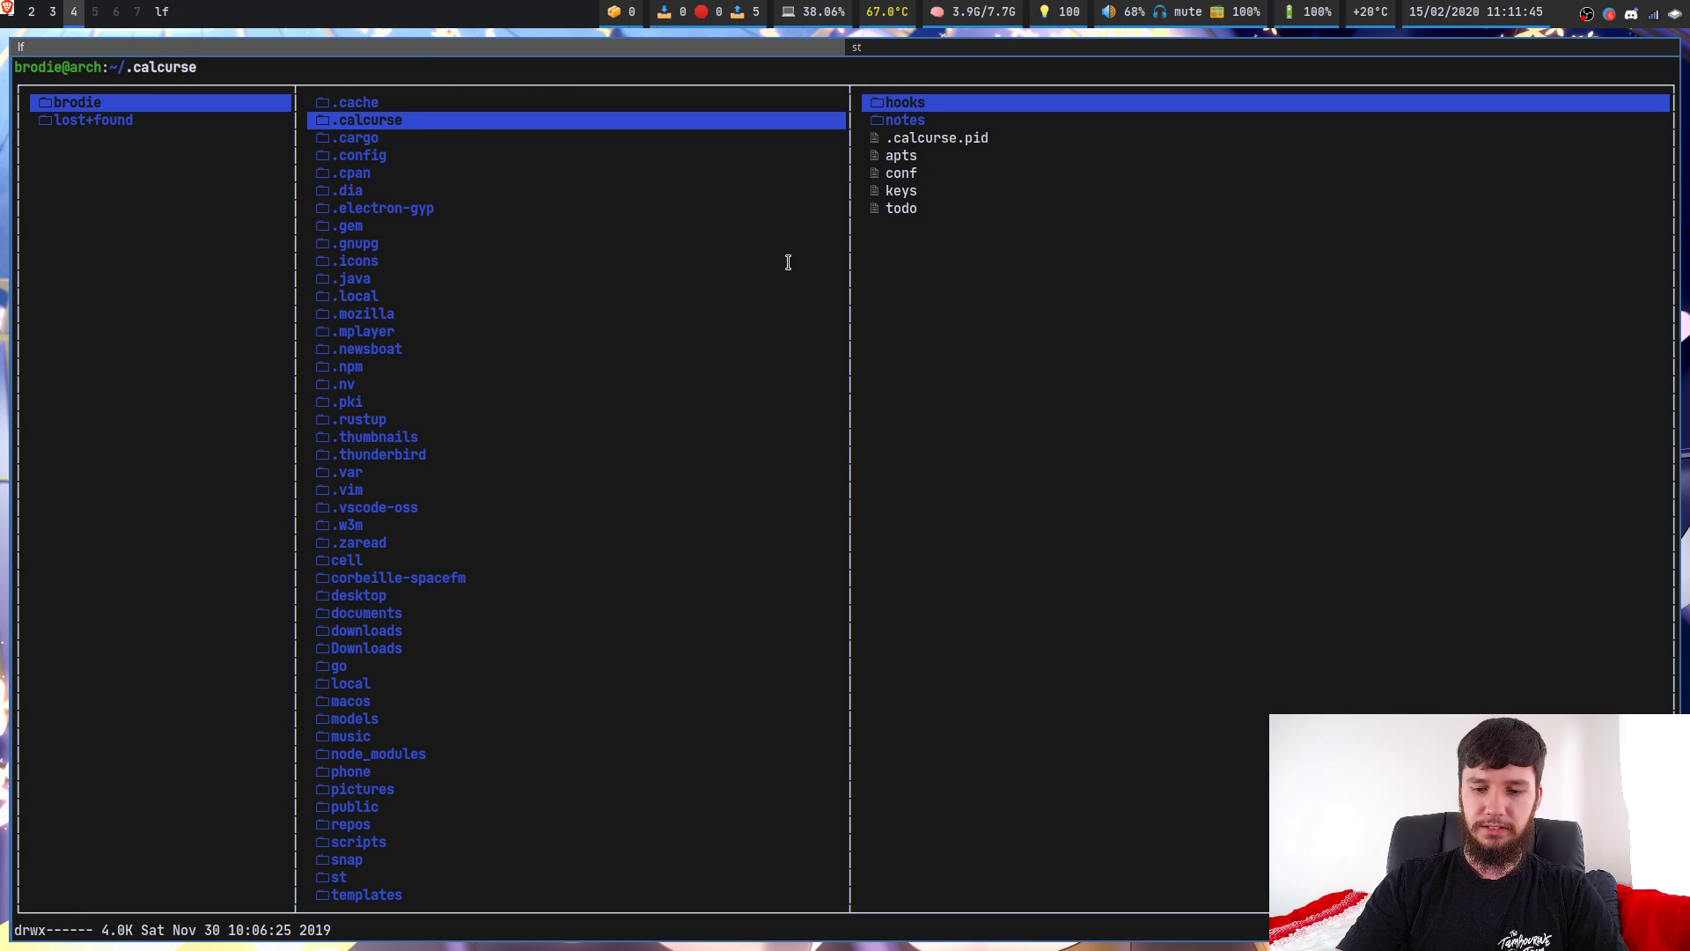
pyautogui.press('super+j')
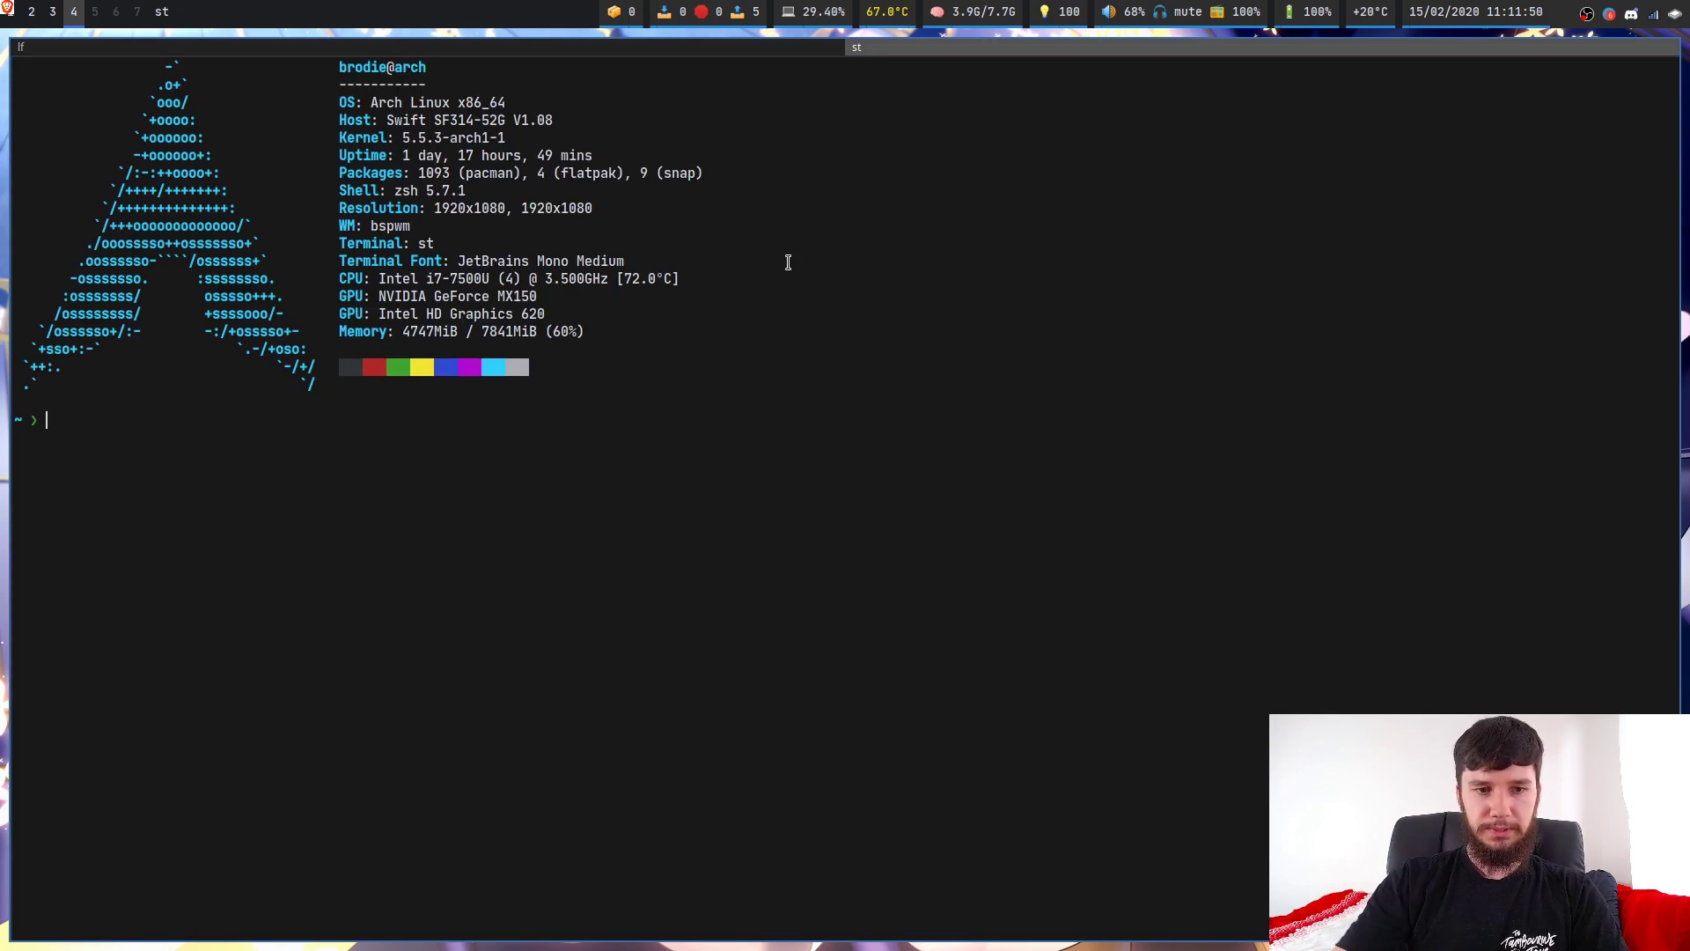
pyautogui.press('super+m')
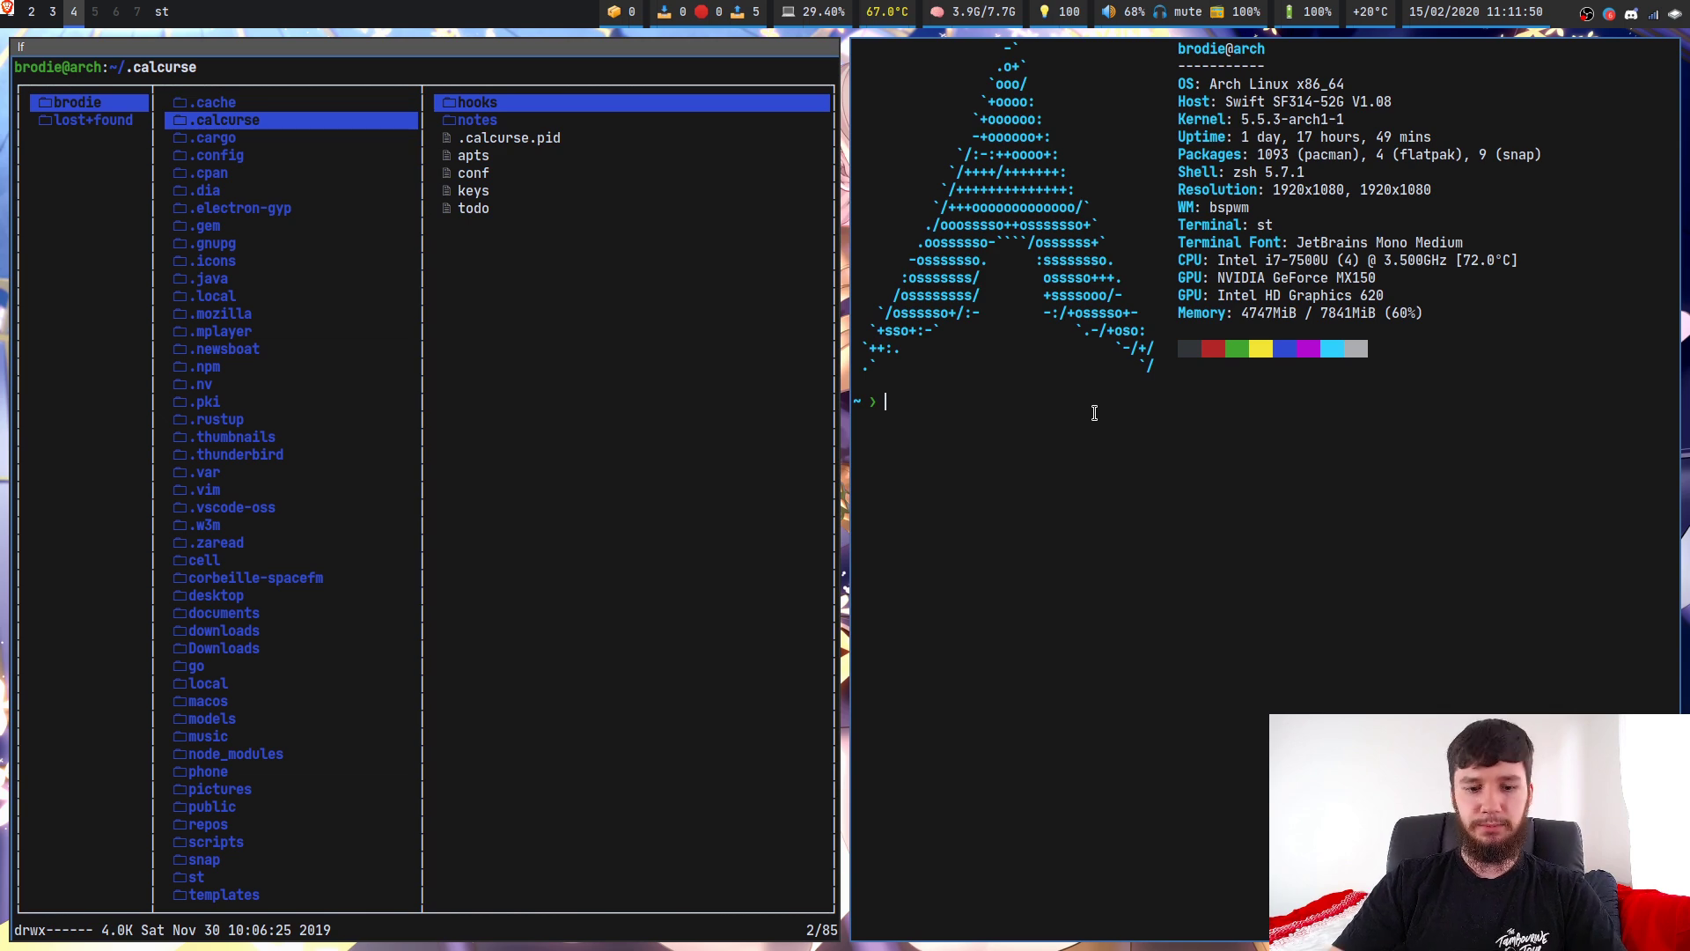
pyautogui.press('super+m')
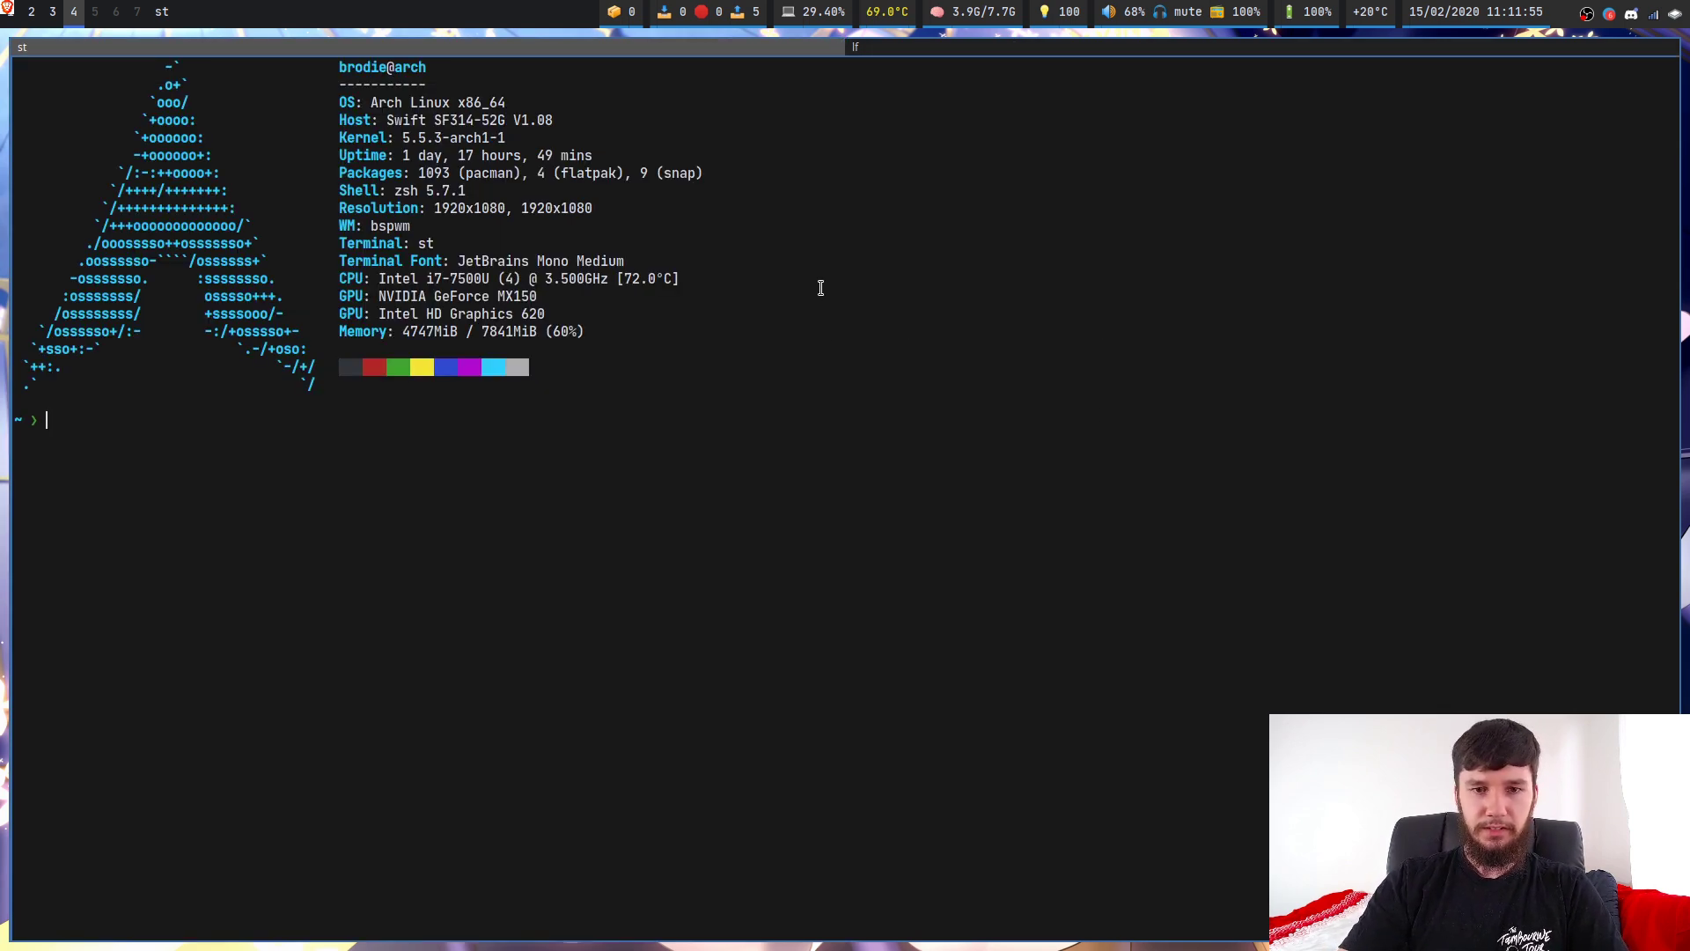
pyautogui.press('super+c')
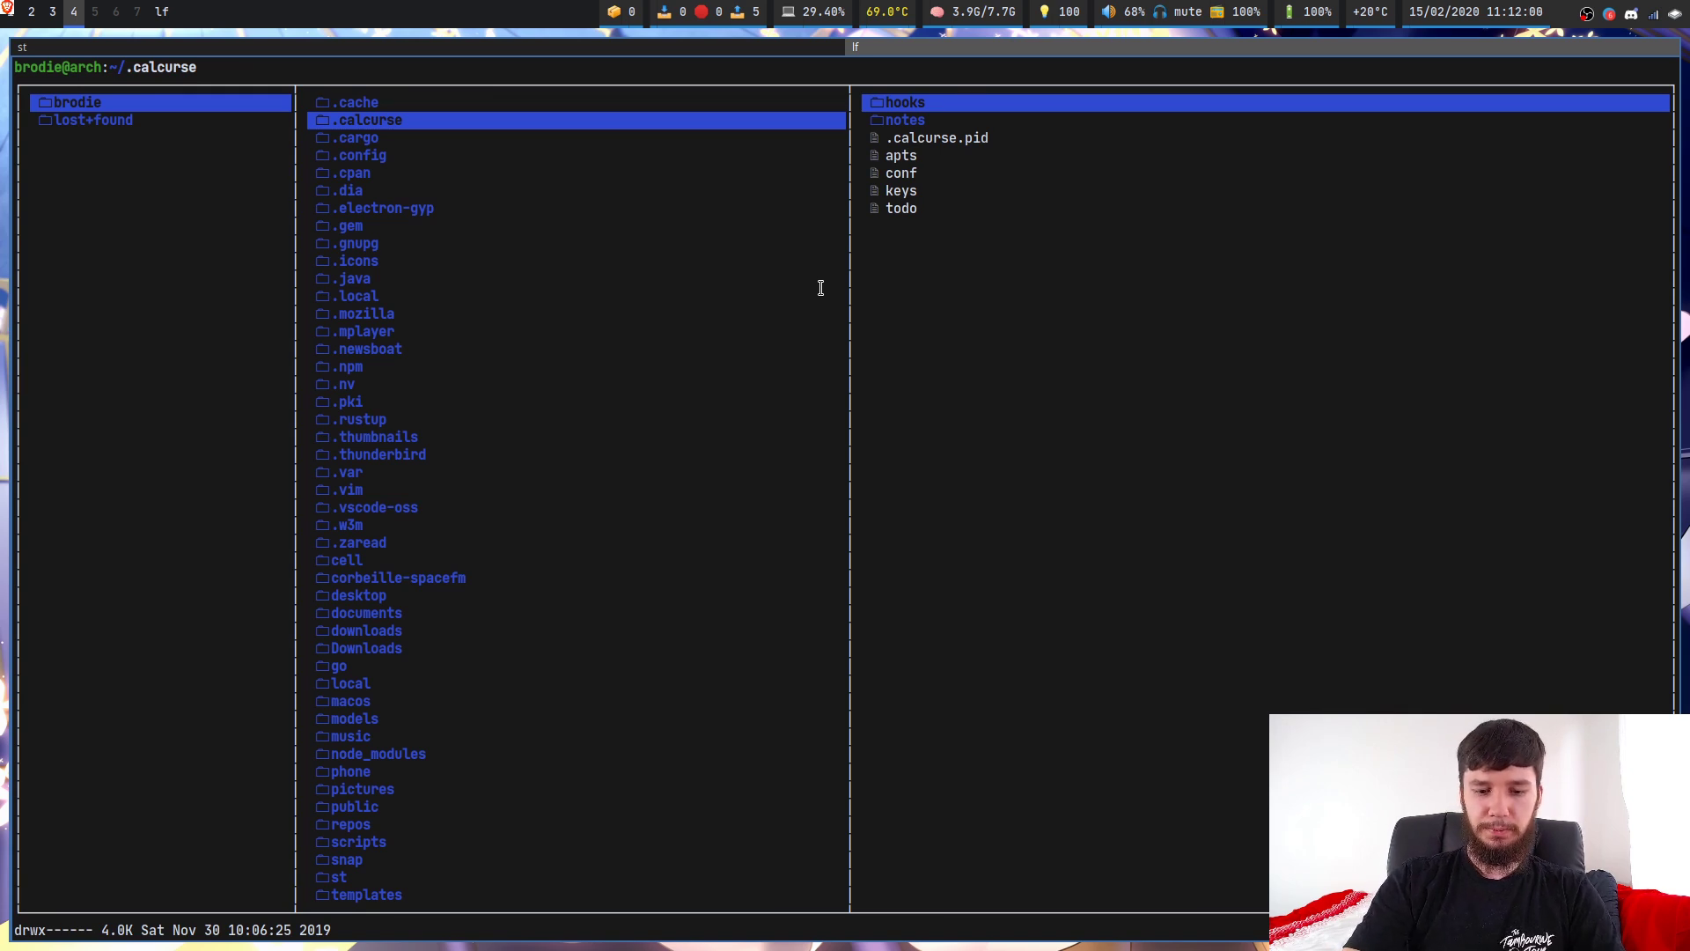
pyautogui.press('super+m')
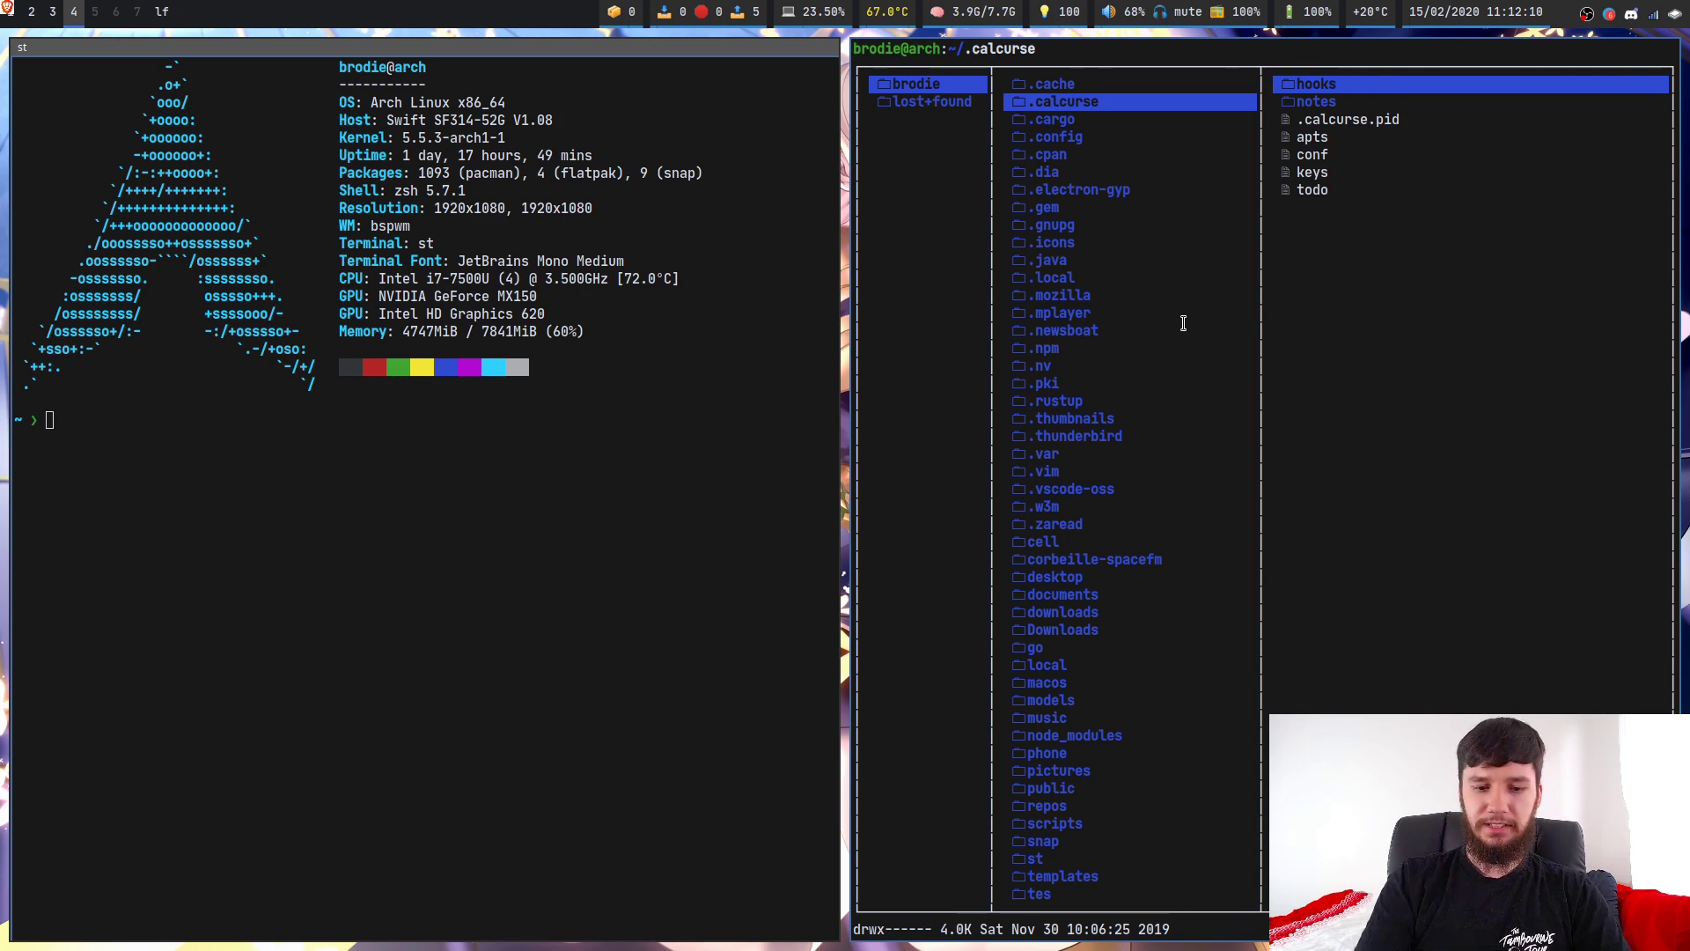
pyautogui.press('super+m')
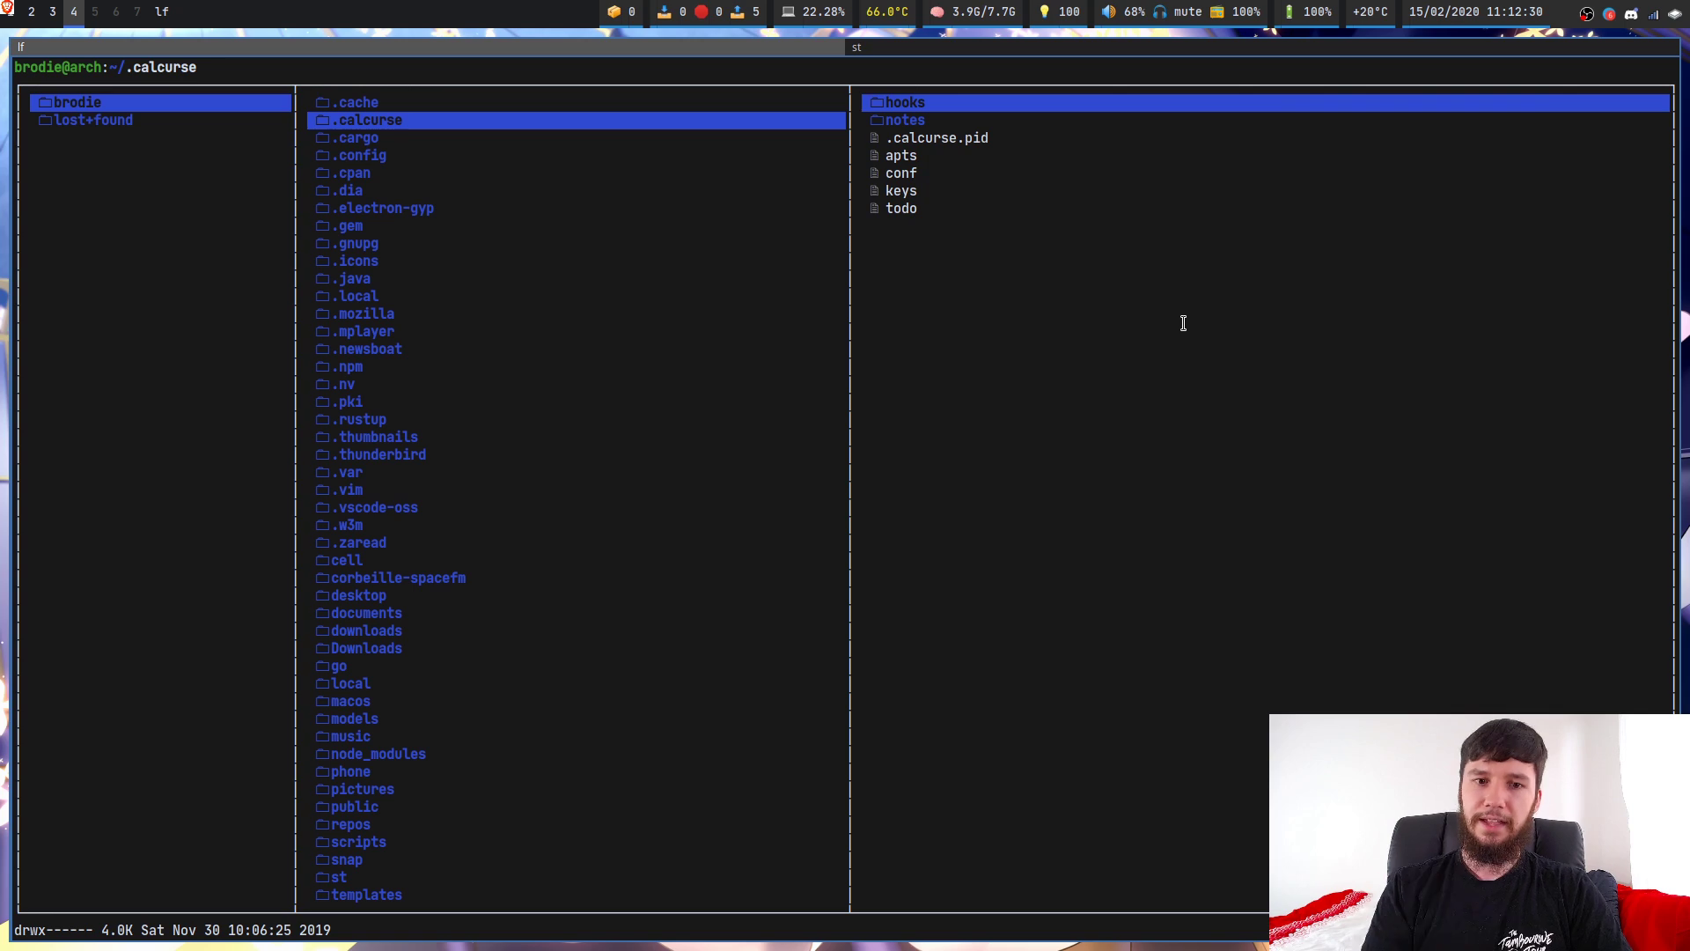
# - Flip focus between the lf file manager and the st terminal four times with Super+J
pyautogui.press('super+j')
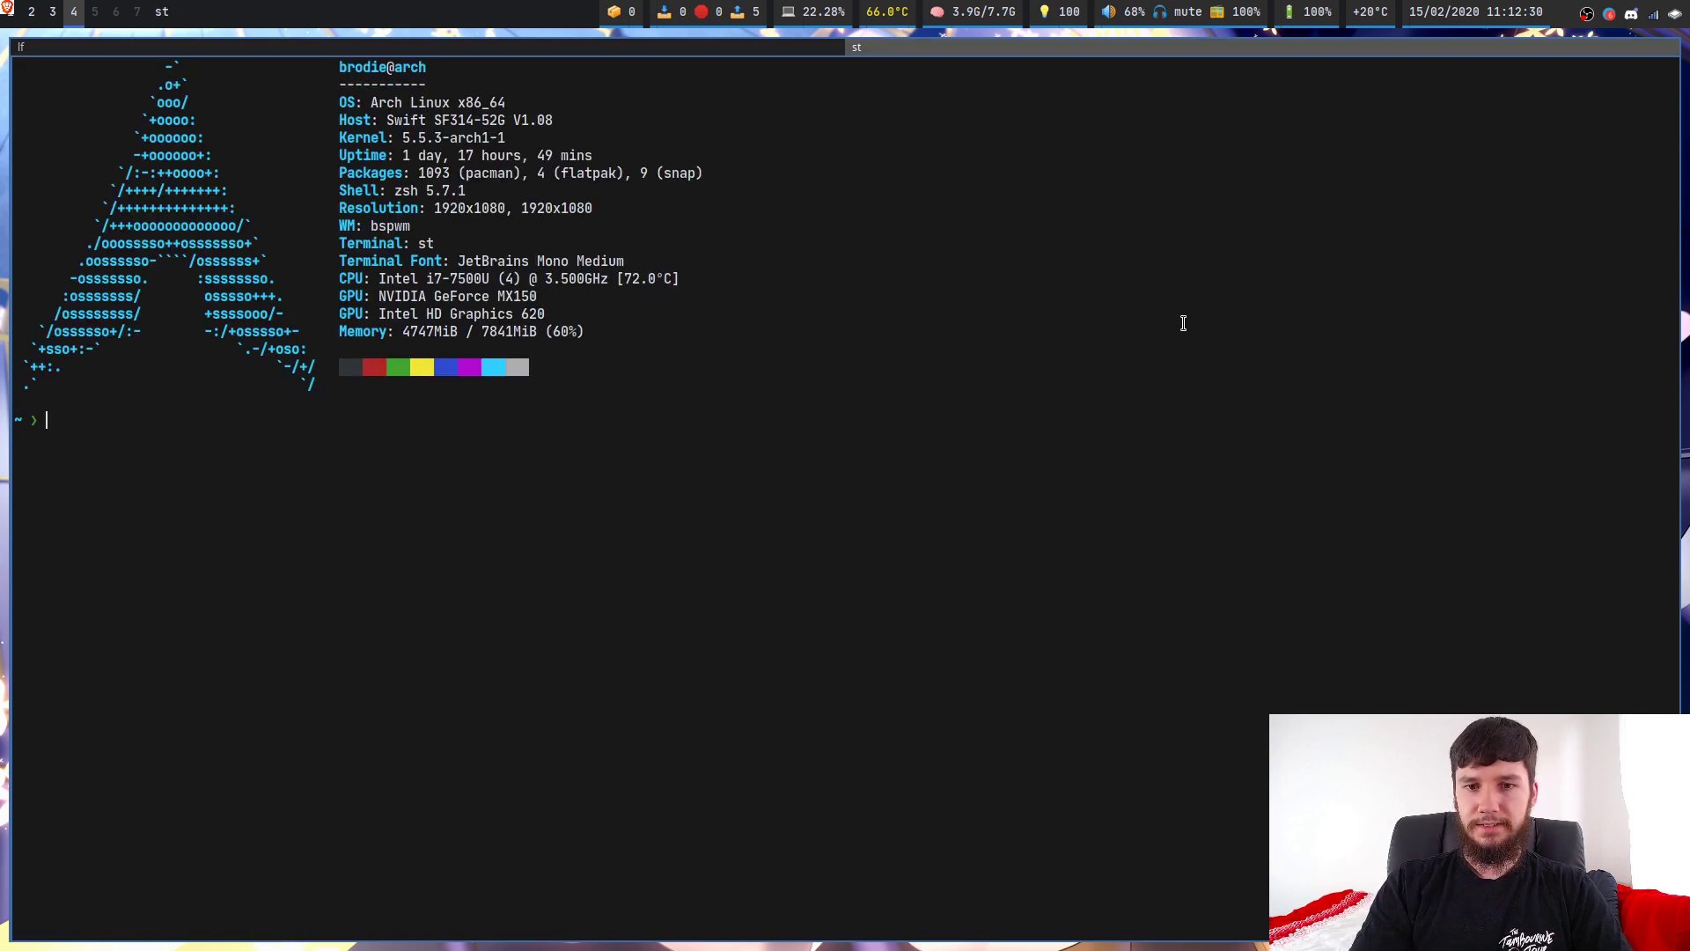
pyautogui.press('super+j')
pyautogui.press('super+j')
pyautogui.press('super+j')
pyautogui.press('super+j')
pyautogui.press('super+j')
pyautogui.press('super+j')
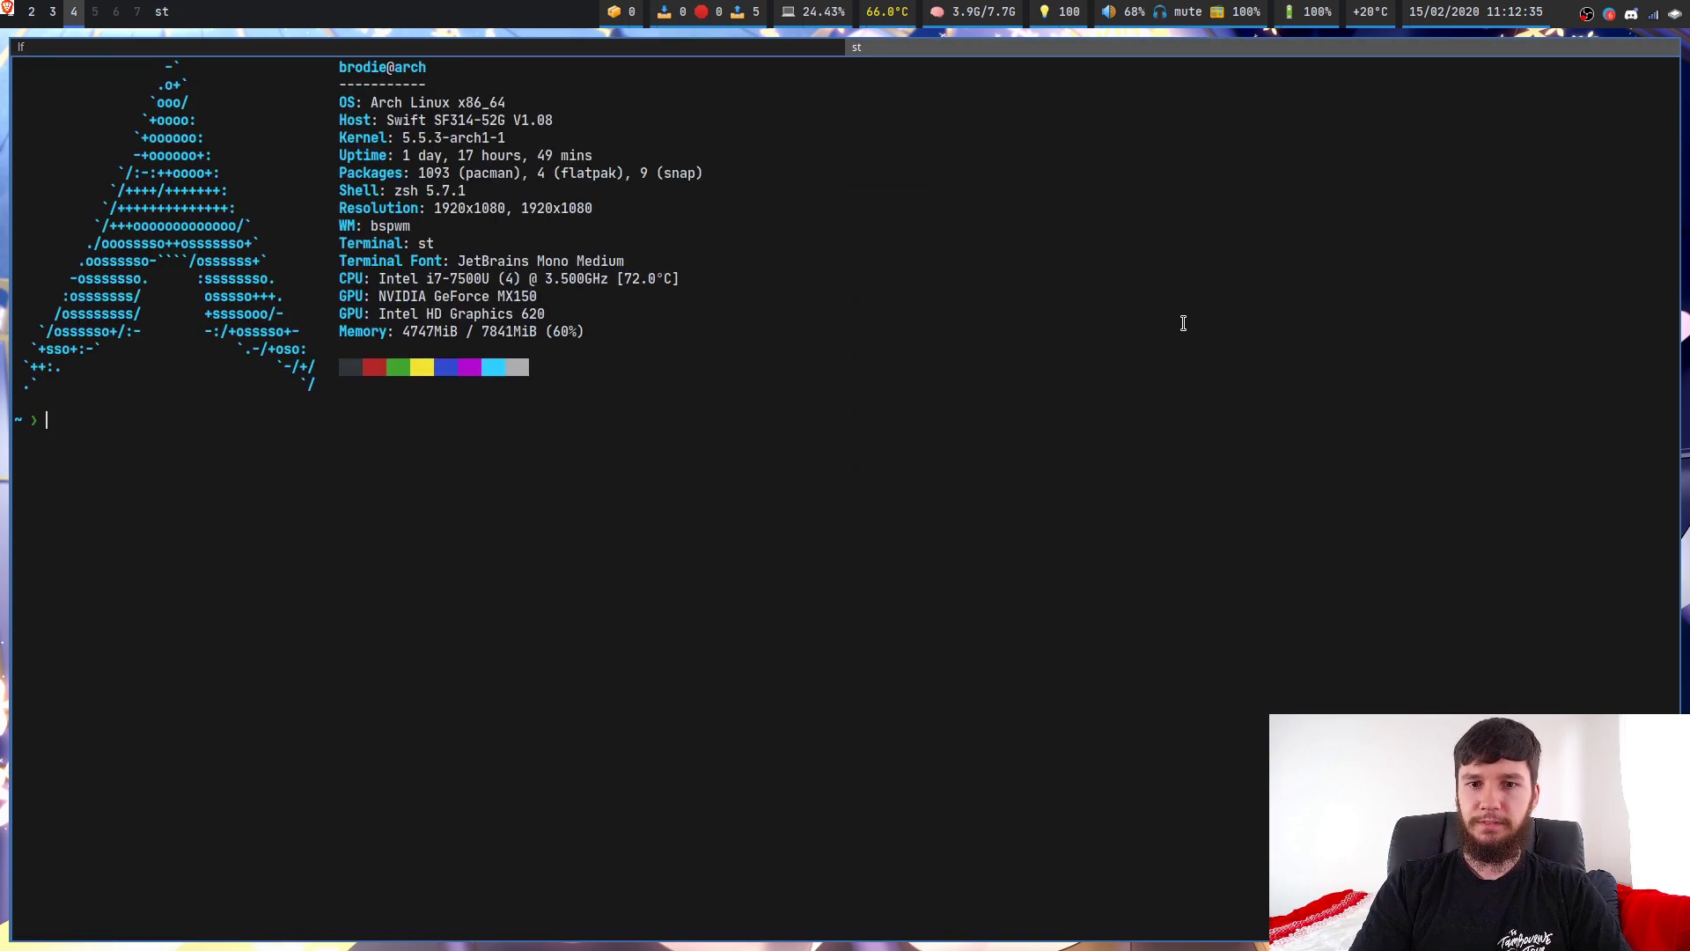
pyautogui.press('super+j')
pyautogui.press('super+j')
pyautogui.press('super+j')
pyautogui.press('super+j')
pyautogui.press('super+j')
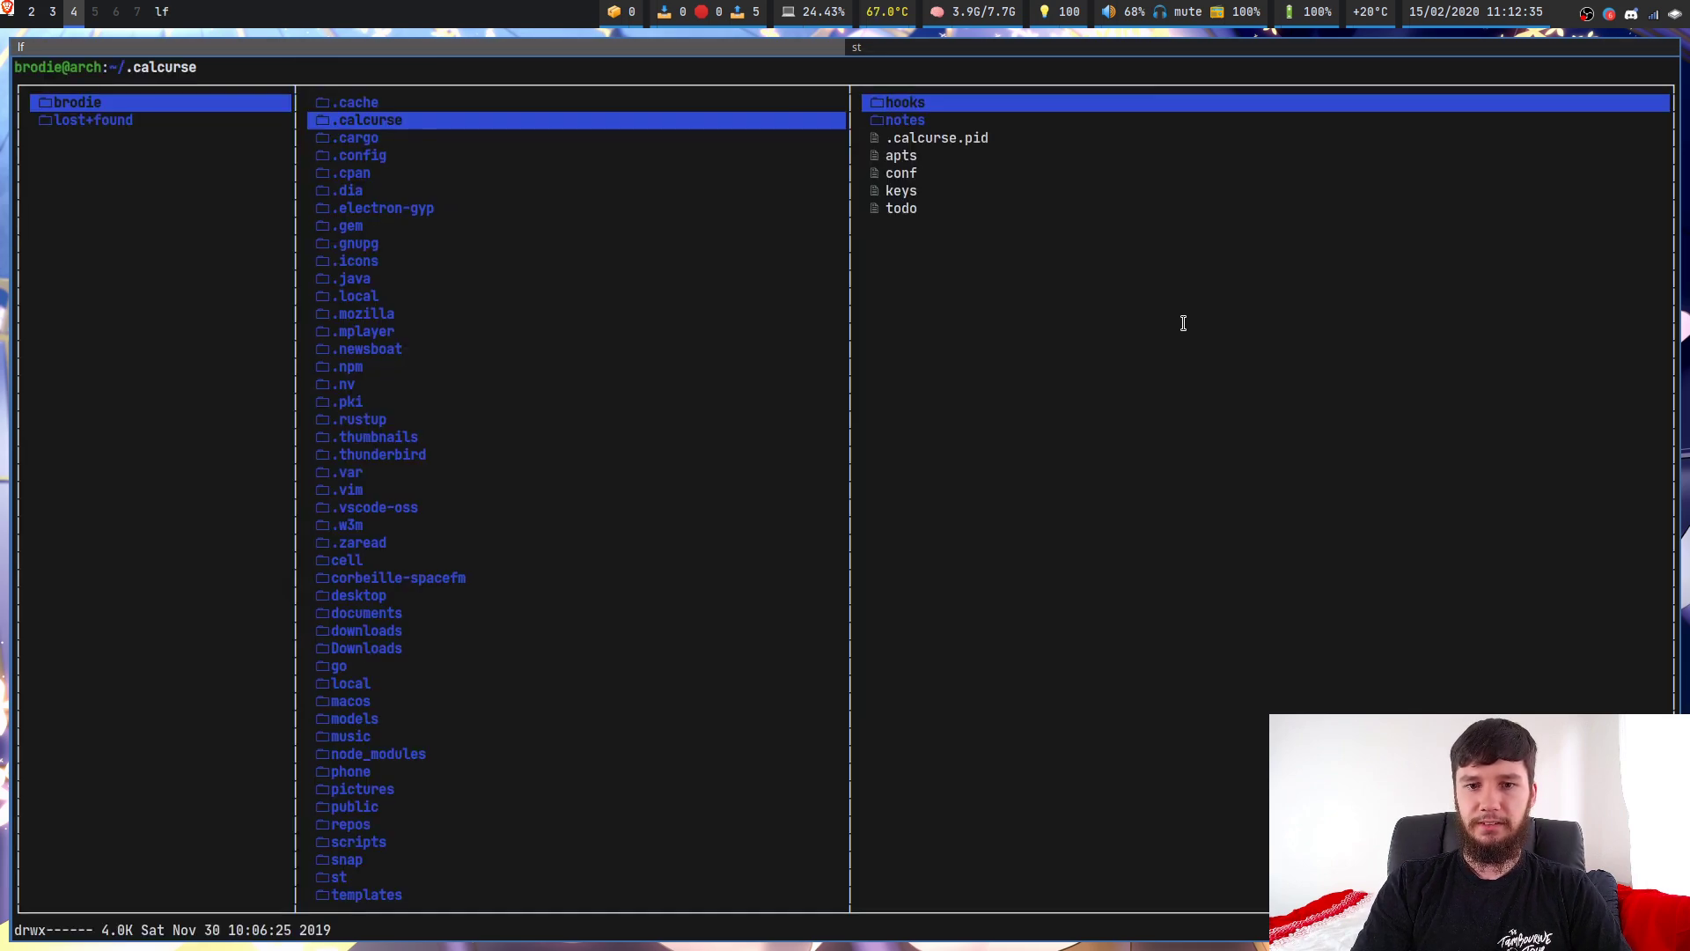
pyautogui.press('super+j')
pyautogui.press('super+j')
pyautogui.press('super+j')
pyautogui.press('super+j')
pyautogui.press('super+j')
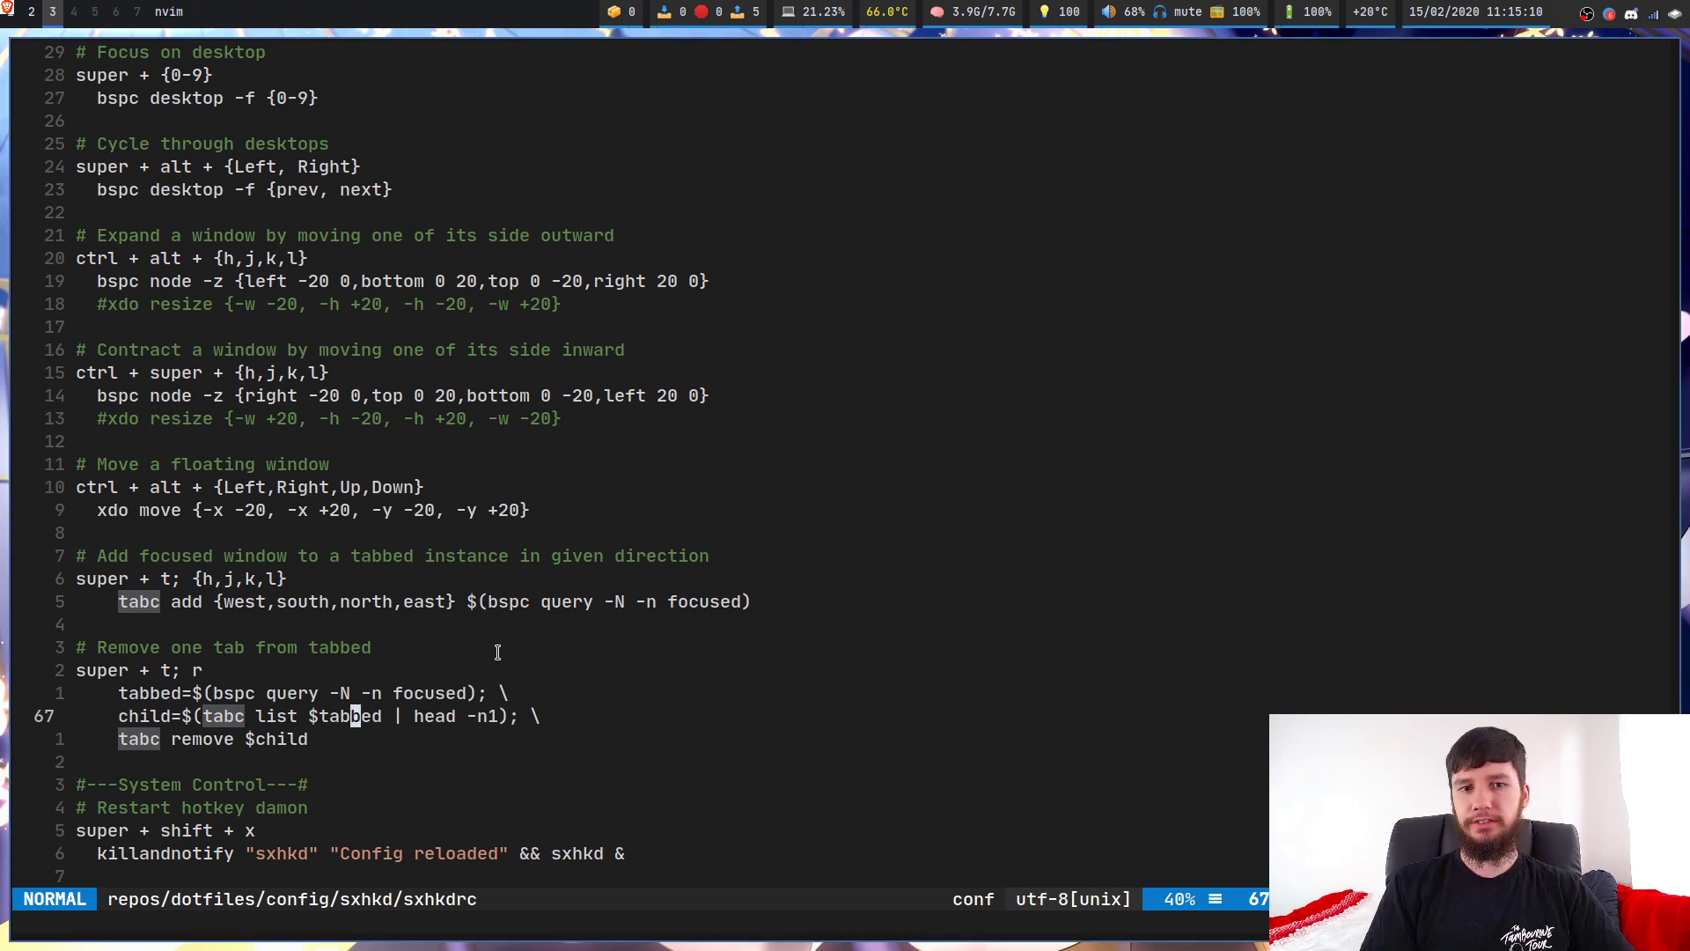
# - On desktop 2, quit the xdotool manual and close the spare terminal so the tabc script fills the screen
pyautogui.press('super+1')
pyautogui.press('super+2')
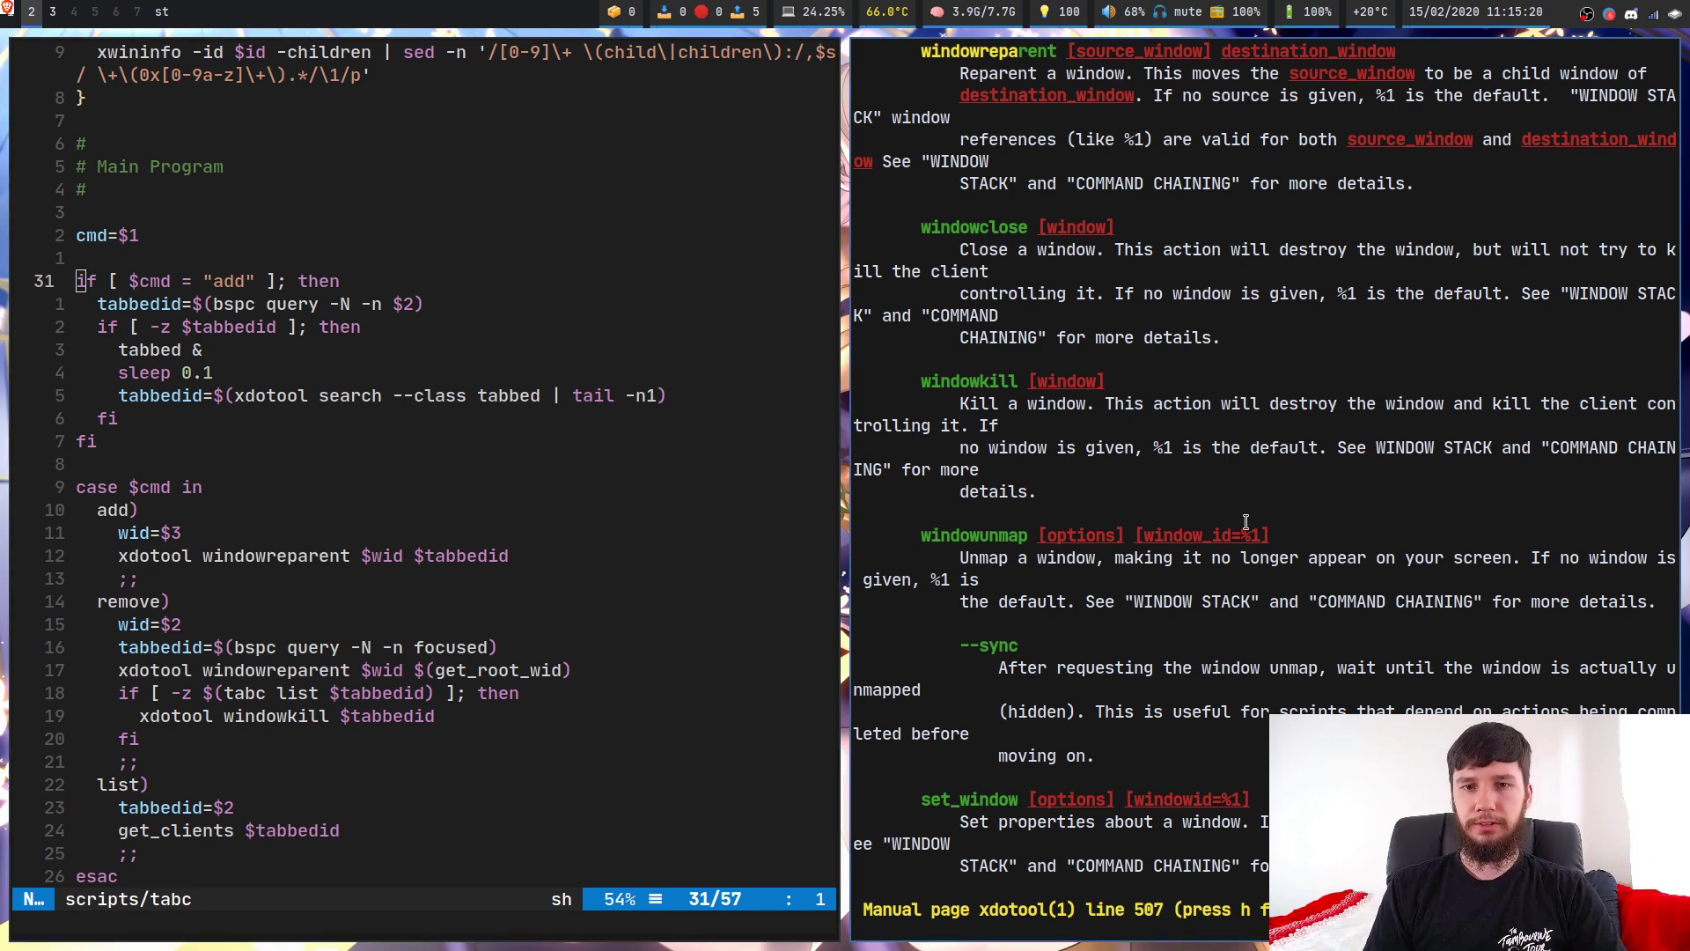
pyautogui.press('q')
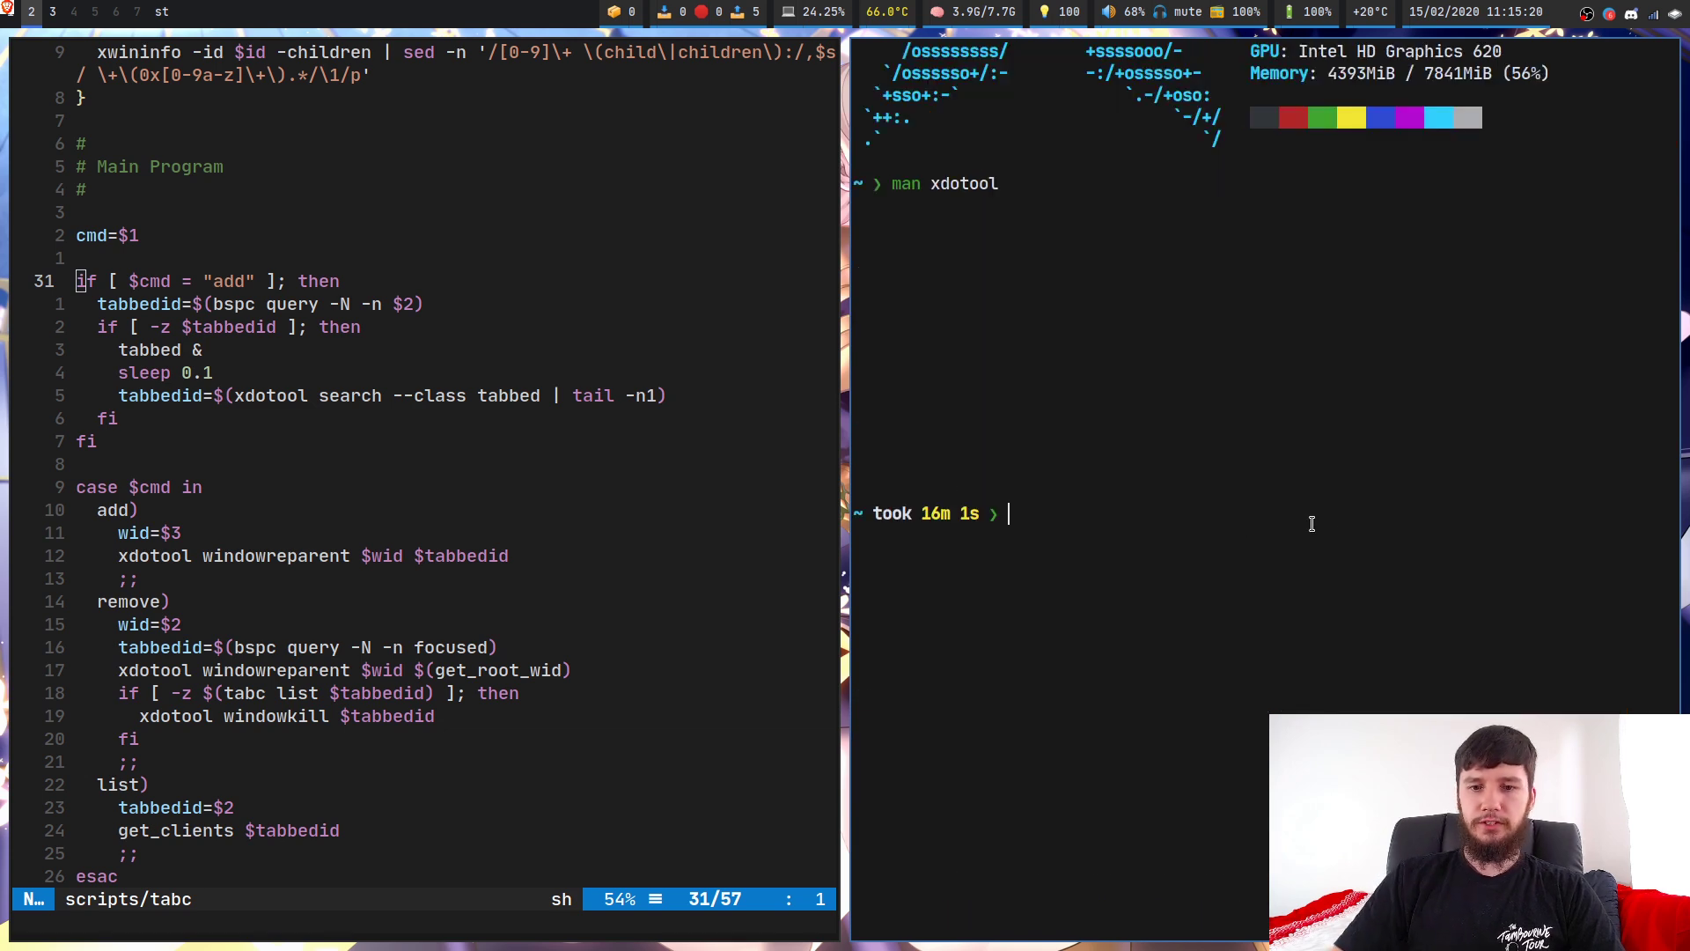
pyautogui.hotkey('ctrl', 'd')
# - Move to the sleep 0.1 line, then add the editor to tabbed and remove it with Super+T
pyautogui.press('j')
pyautogui.press('j')
pyautogui.press('j')
pyautogui.press('j')
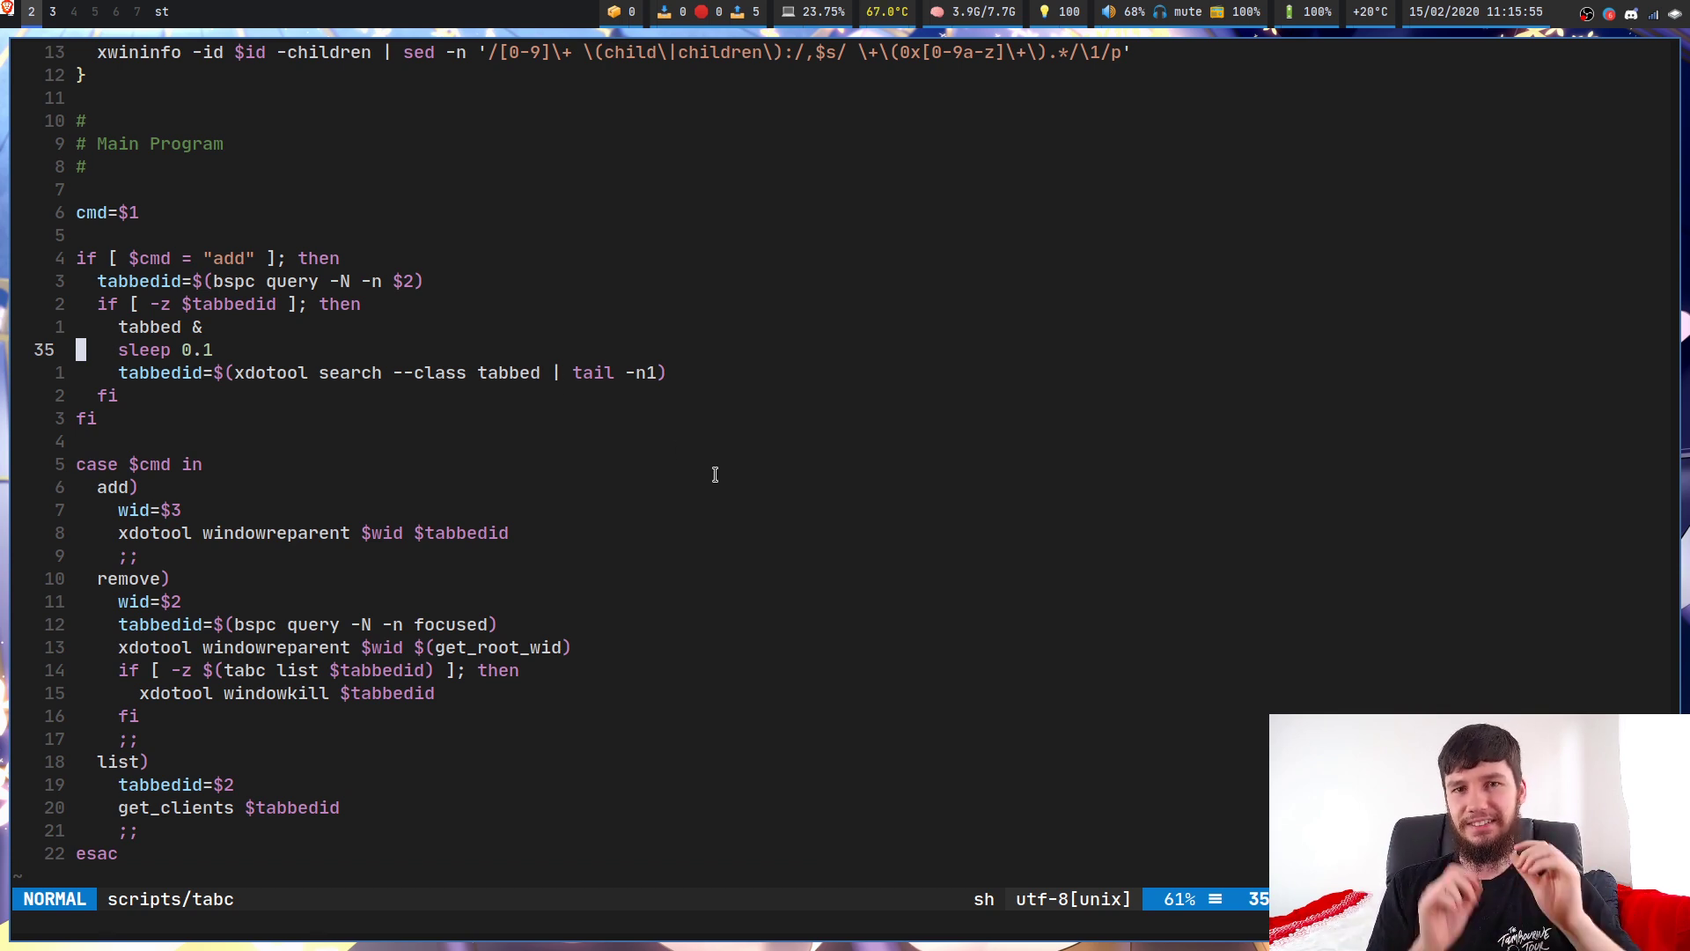
pyautogui.press('super+t')
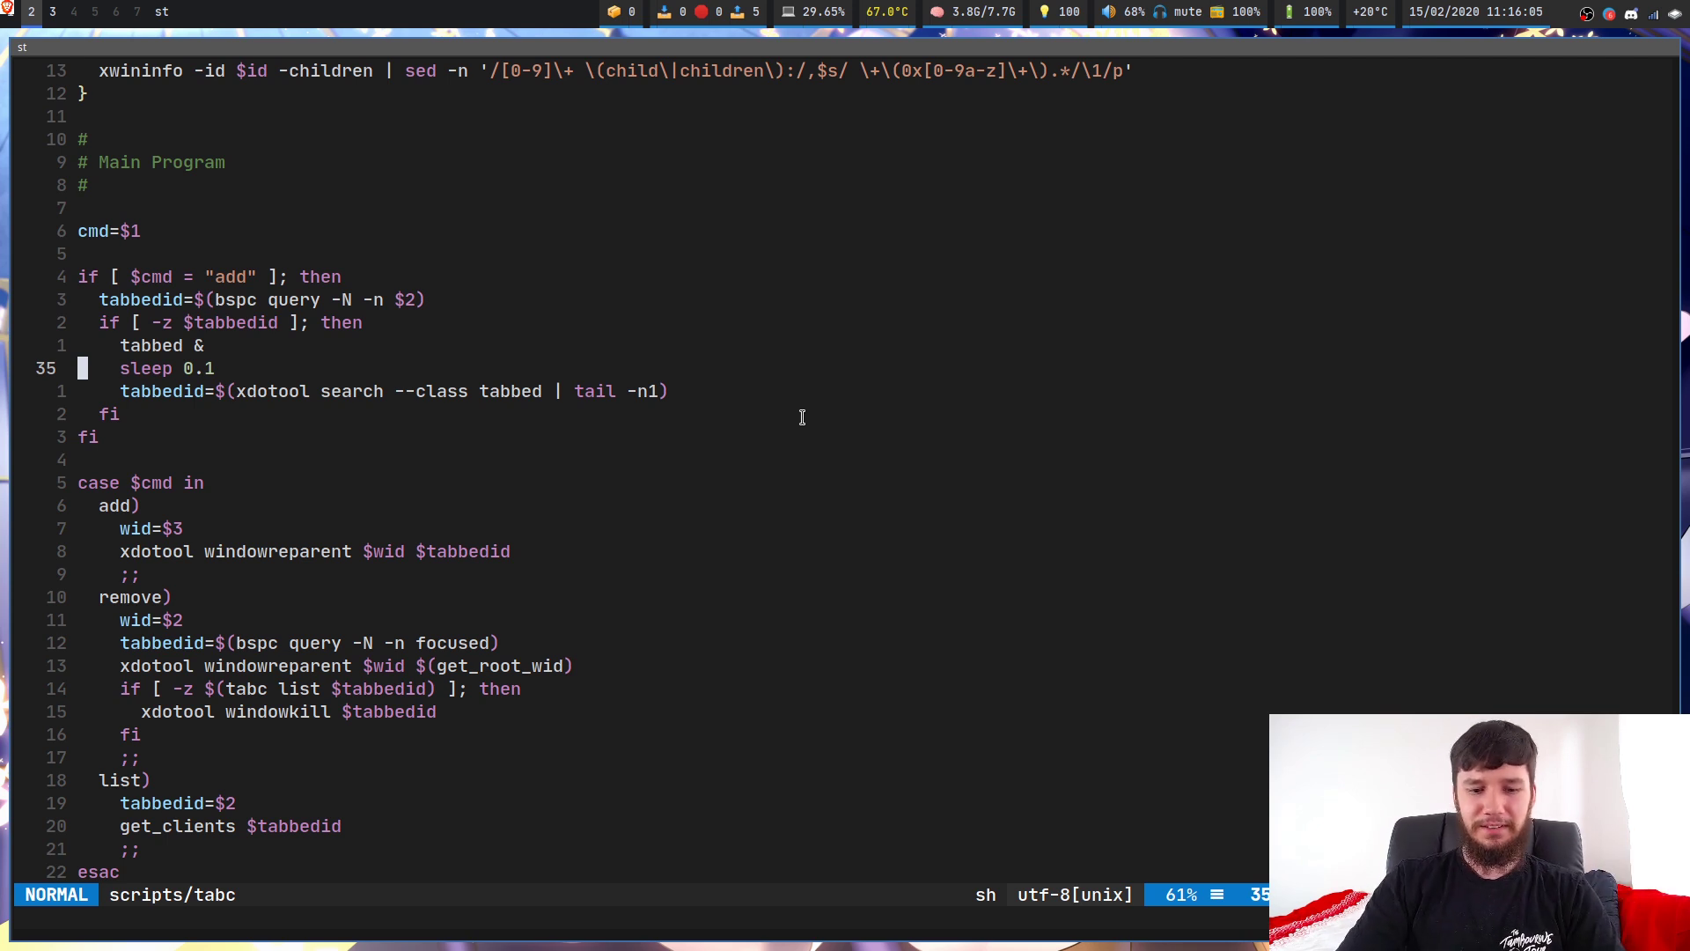
pyautogui.press('super+t')
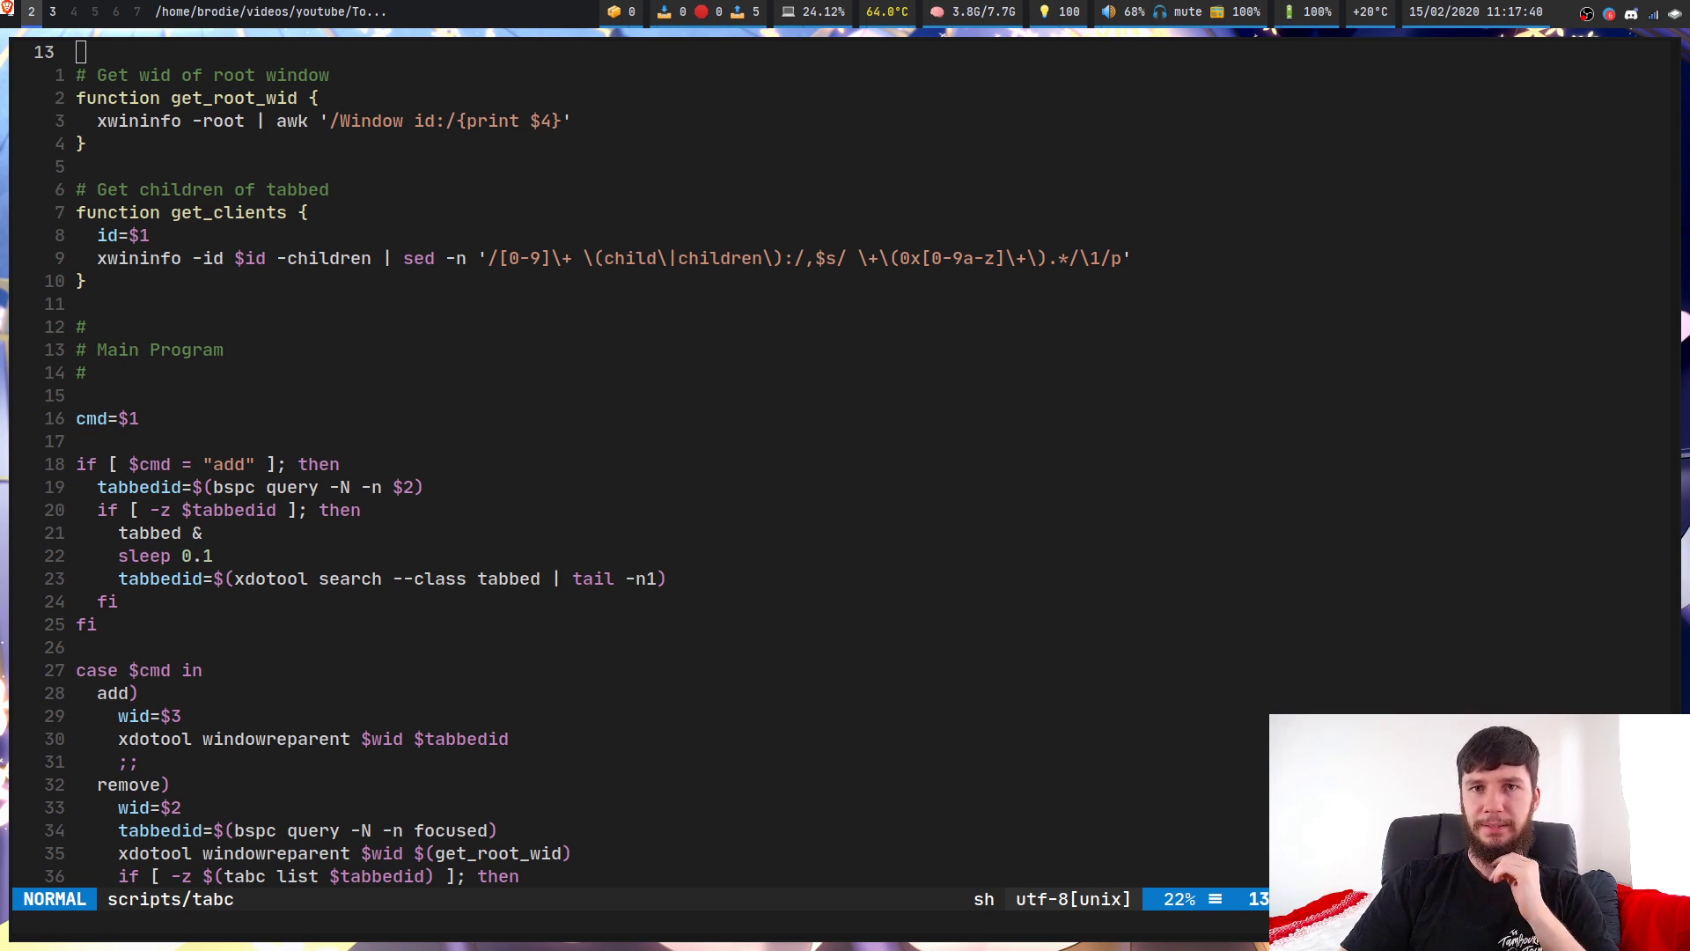
pyautogui.press('k')
pyautogui.press('k')
pyautogui.press('k')
pyautogui.press('k')
pyautogui.press('k')
pyautogui.press('k')
pyautogui.press('k')
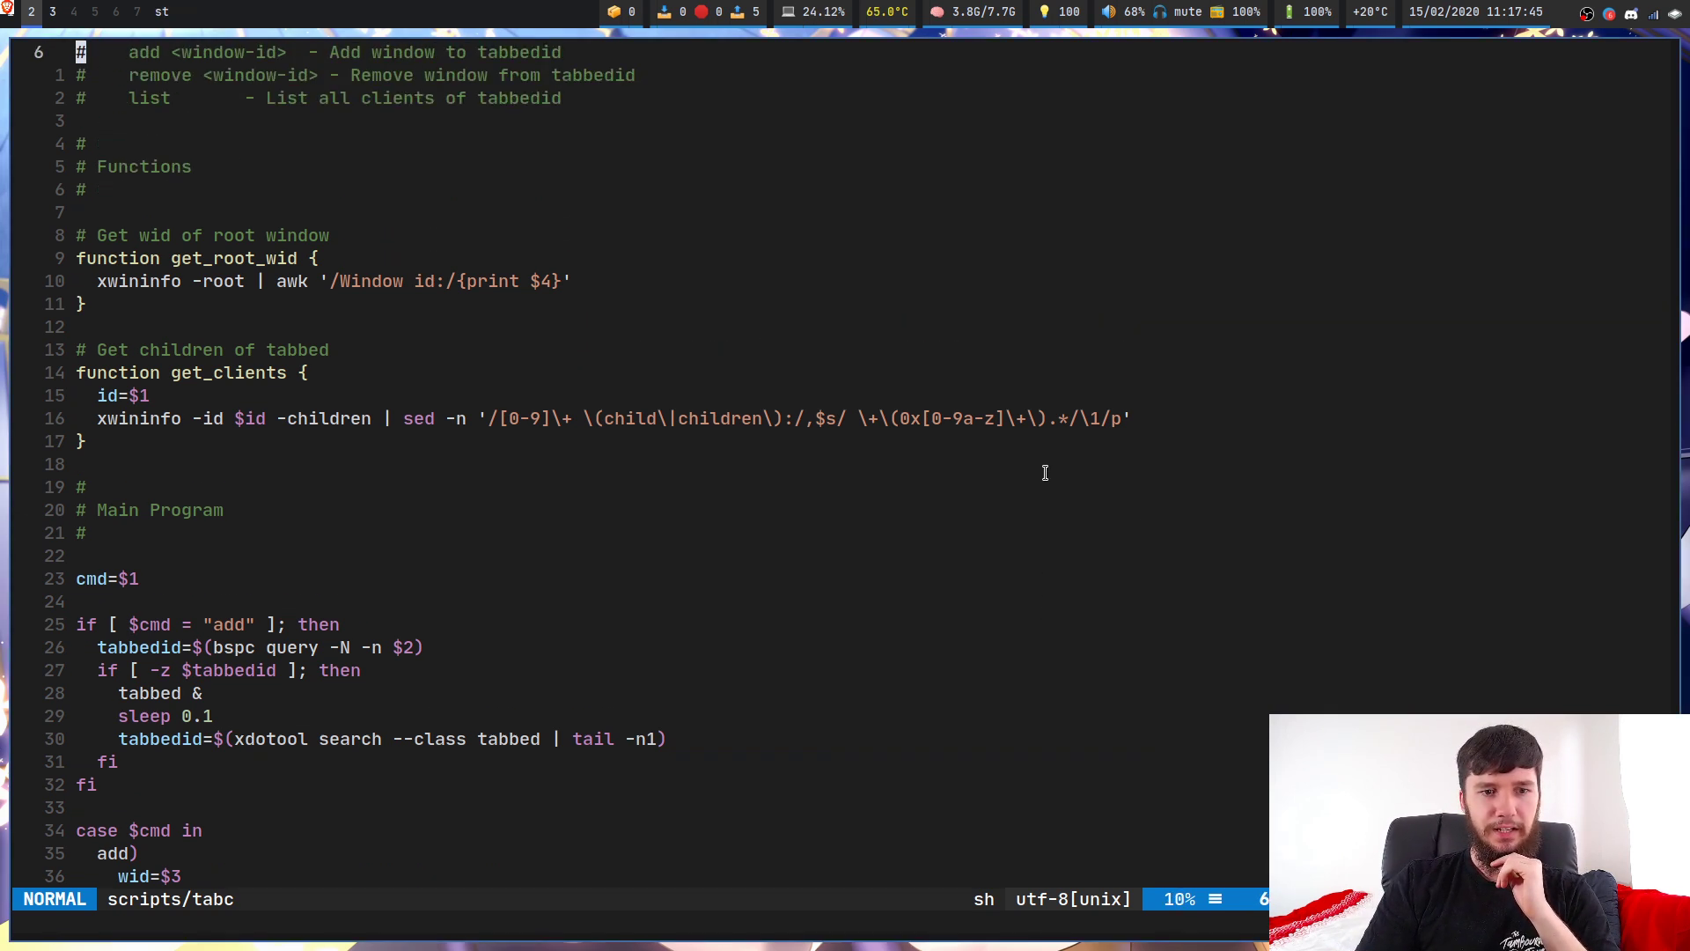
pyautogui.press('k')
pyautogui.press('j')
pyautogui.press('j')
pyautogui.press('j')
pyautogui.press('j')
pyautogui.press('j')
pyautogui.press('j')
pyautogui.press('j')
pyautogui.press('j')
pyautogui.press('j')
pyautogui.press('j')
pyautogui.press('j')
pyautogui.press('j')
pyautogui.press('j')
pyautogui.press('j')
pyautogui.press('j')
pyautogui.press('j')
pyautogui.press('j')
pyautogui.press('j')
pyautogui.press('j')
pyautogui.press('j')
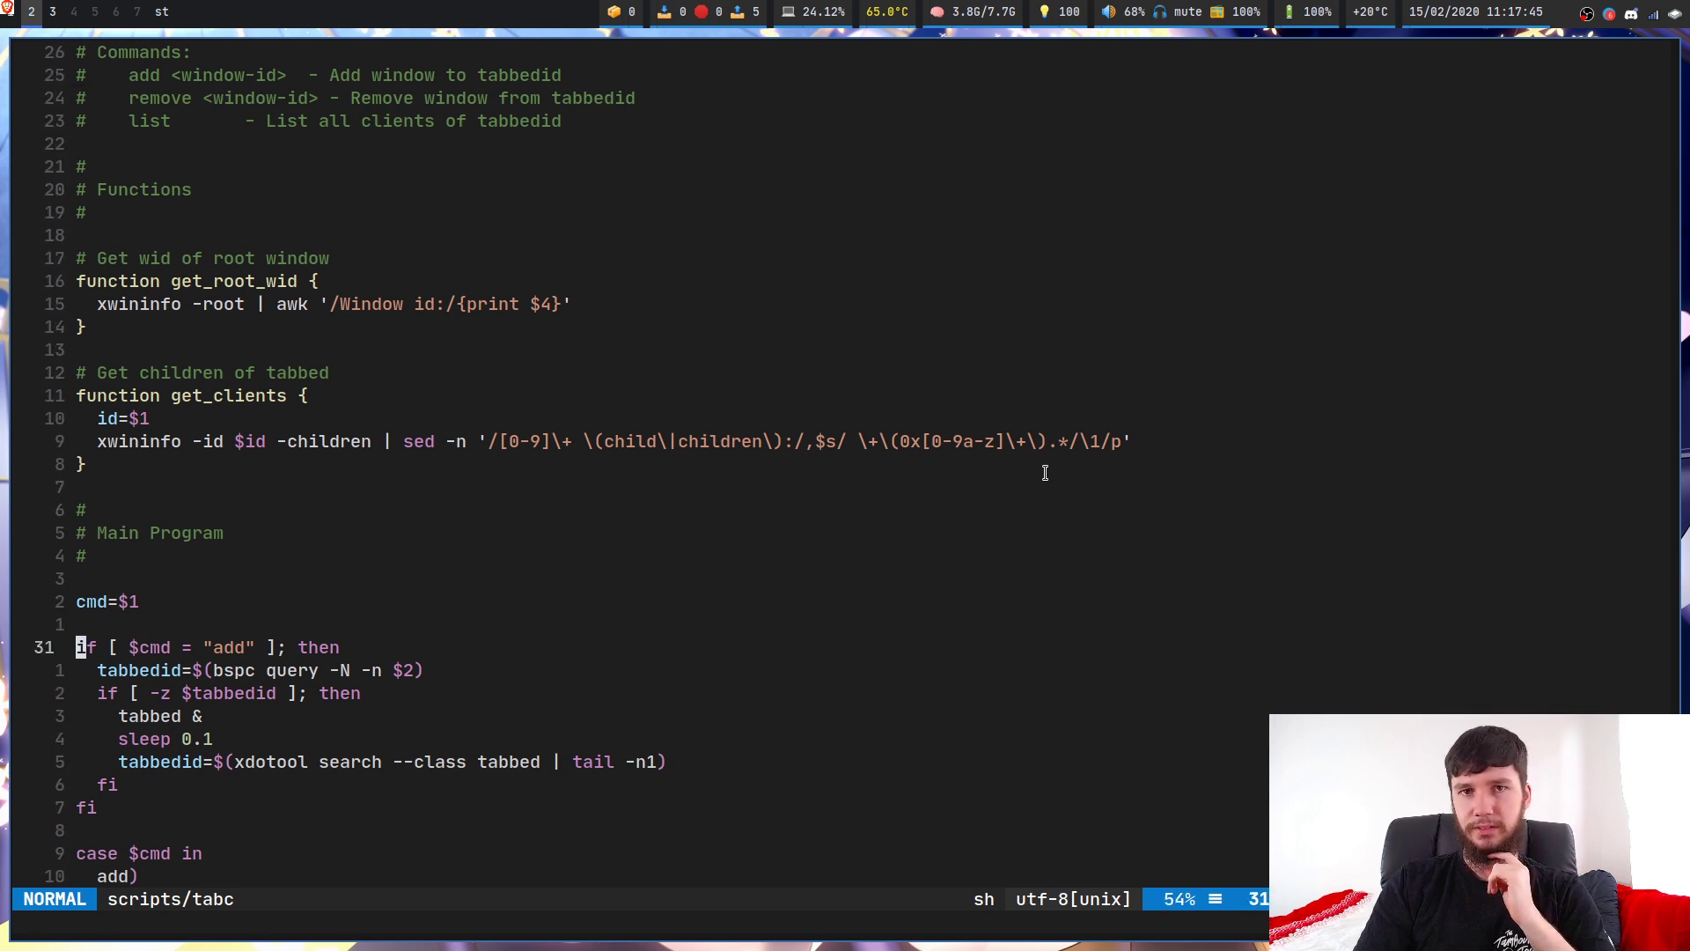
pyautogui.press('j')
pyautogui.press('j')
pyautogui.press('j')
pyautogui.press('j')
pyautogui.press('j')
pyautogui.press('j')
pyautogui.press('j')
pyautogui.press('j')
pyautogui.press('j')
pyautogui.press('j')
pyautogui.press('j')
pyautogui.press('j')
pyautogui.press('j')
pyautogui.press('j')
pyautogui.press('j')
pyautogui.press('j')
pyautogui.press('j')
pyautogui.press('j')
pyautogui.press('j')
pyautogui.press('j')
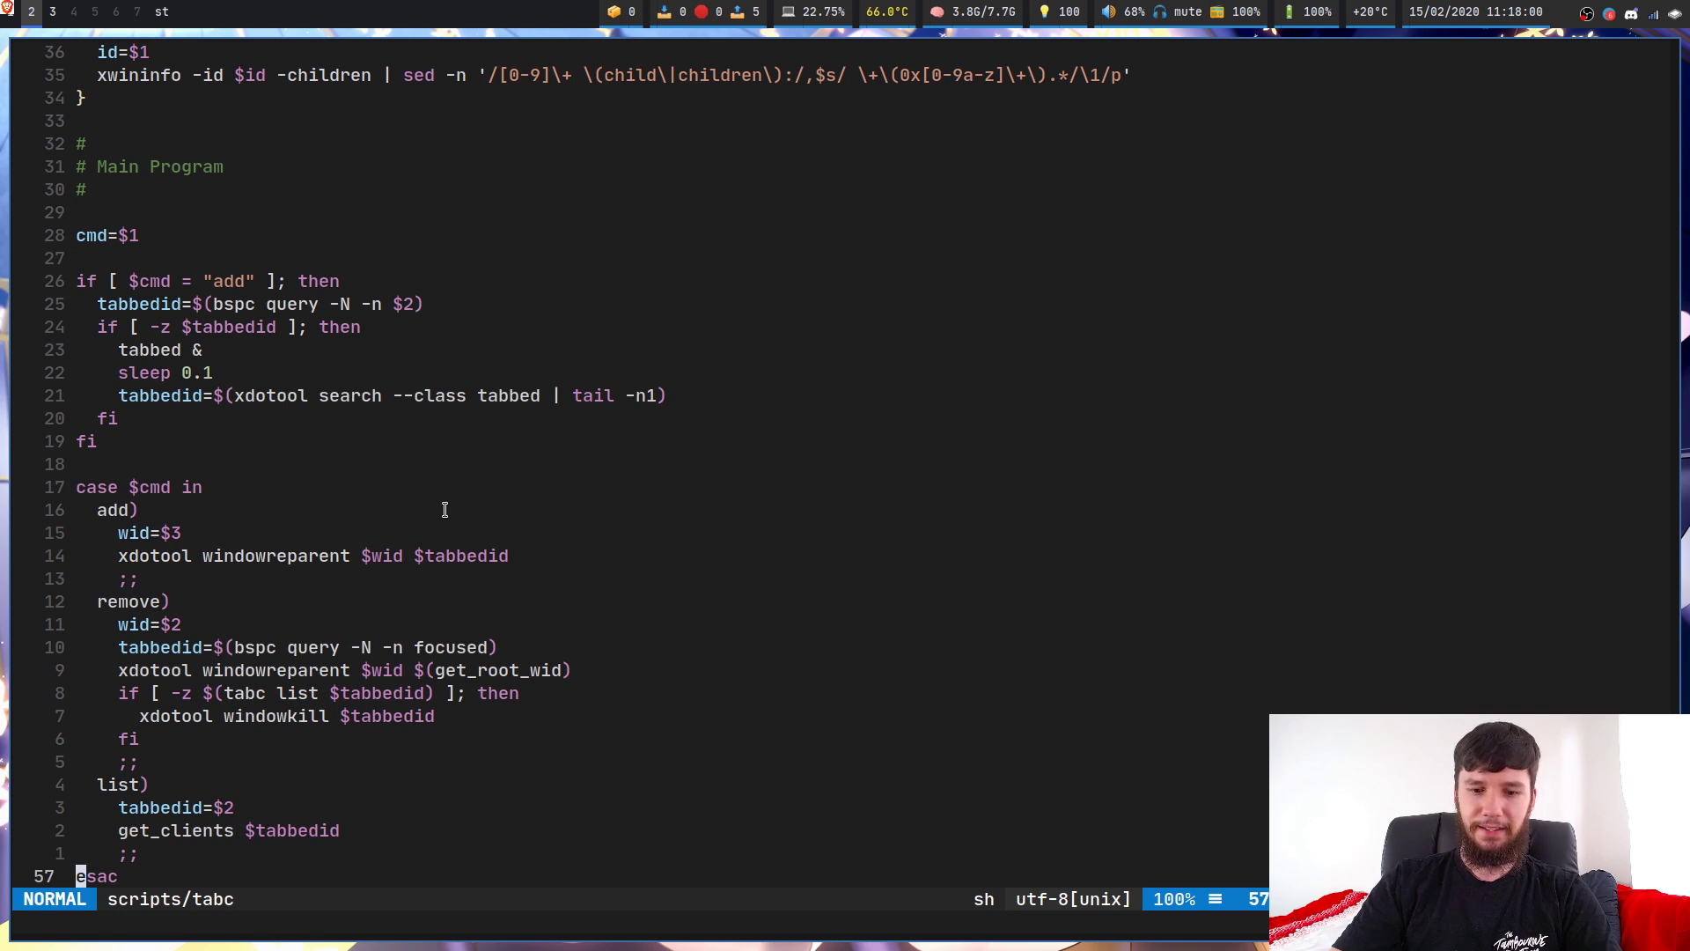
pyautogui.press('k')
pyautogui.press('k')
pyautogui.press('k')
pyautogui.press('k')
pyautogui.press('k')
pyautogui.press('k')
pyautogui.press('k')
pyautogui.press('k')
pyautogui.press('k')
pyautogui.press('k')
pyautogui.press('k')
pyautogui.press('k')
pyautogui.press('k')
pyautogui.press('k')
pyautogui.press('k')
pyautogui.press('k')
pyautogui.press('k')
pyautogui.press('k')
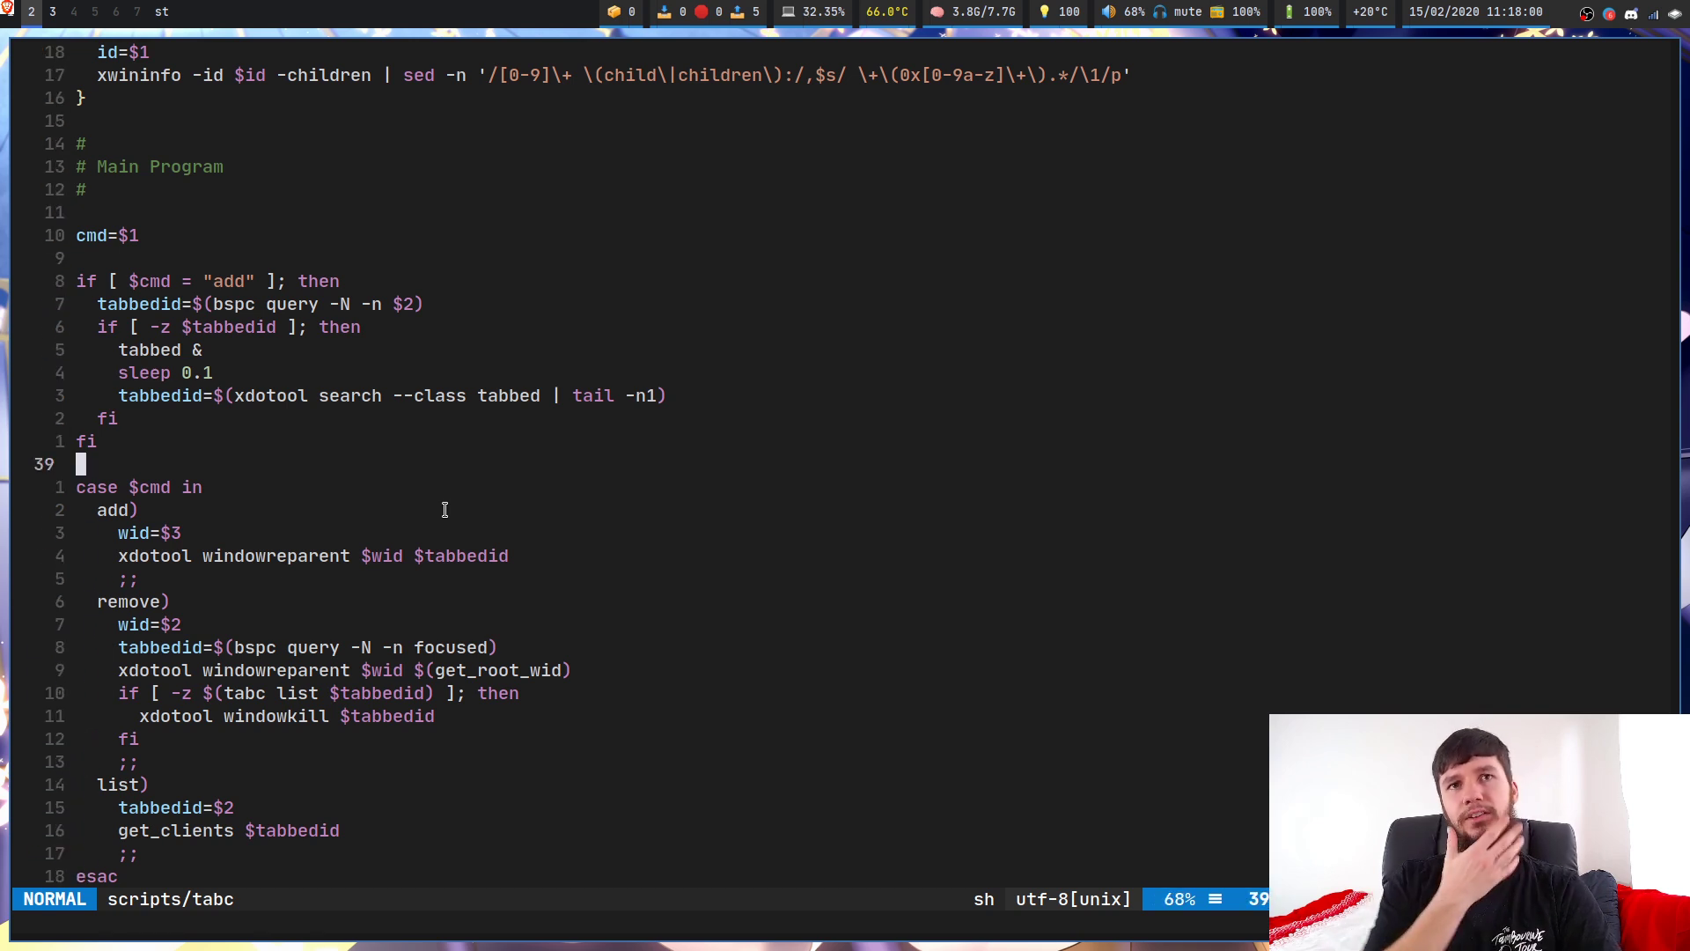